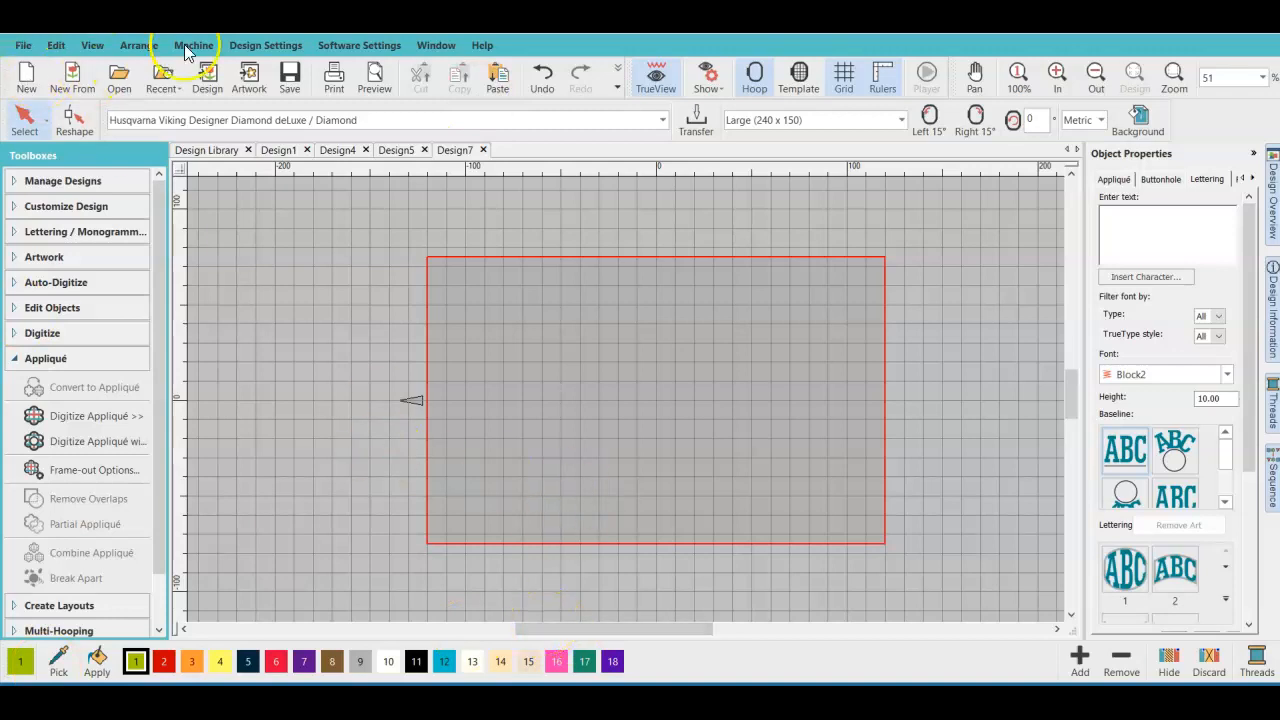
- Choose Husqvarna Viking Designer Diamond deLuxe / Diamond as the embroidery machine
{"action": "left_click", "coordinate": [256, 120]}
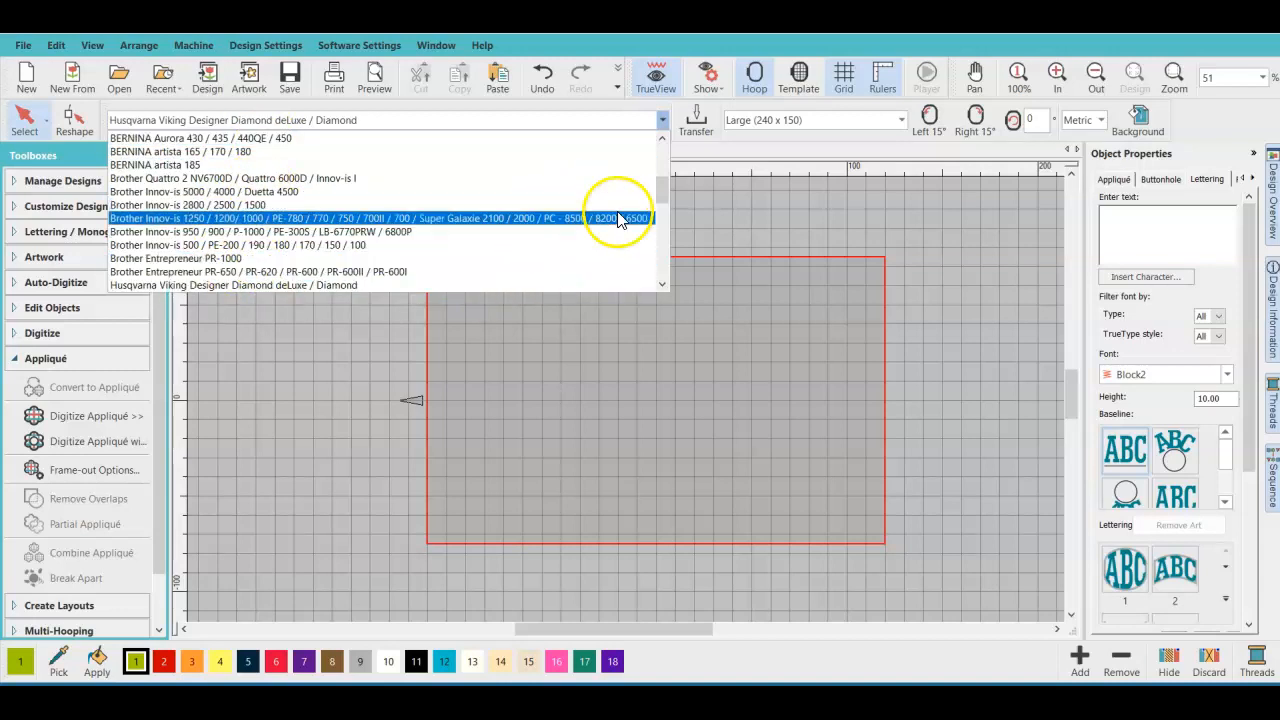
{"action": "mouse_move", "coordinate": [660, 190]}
{"action": "left_mouse_down"}
{"action": "mouse_move", "coordinate": [667, 271]}
{"action": "mouse_move", "coordinate": [688, 160]}
{"action": "mouse_move", "coordinate": [663, 189]}
{"action": "left_mouse_up"}
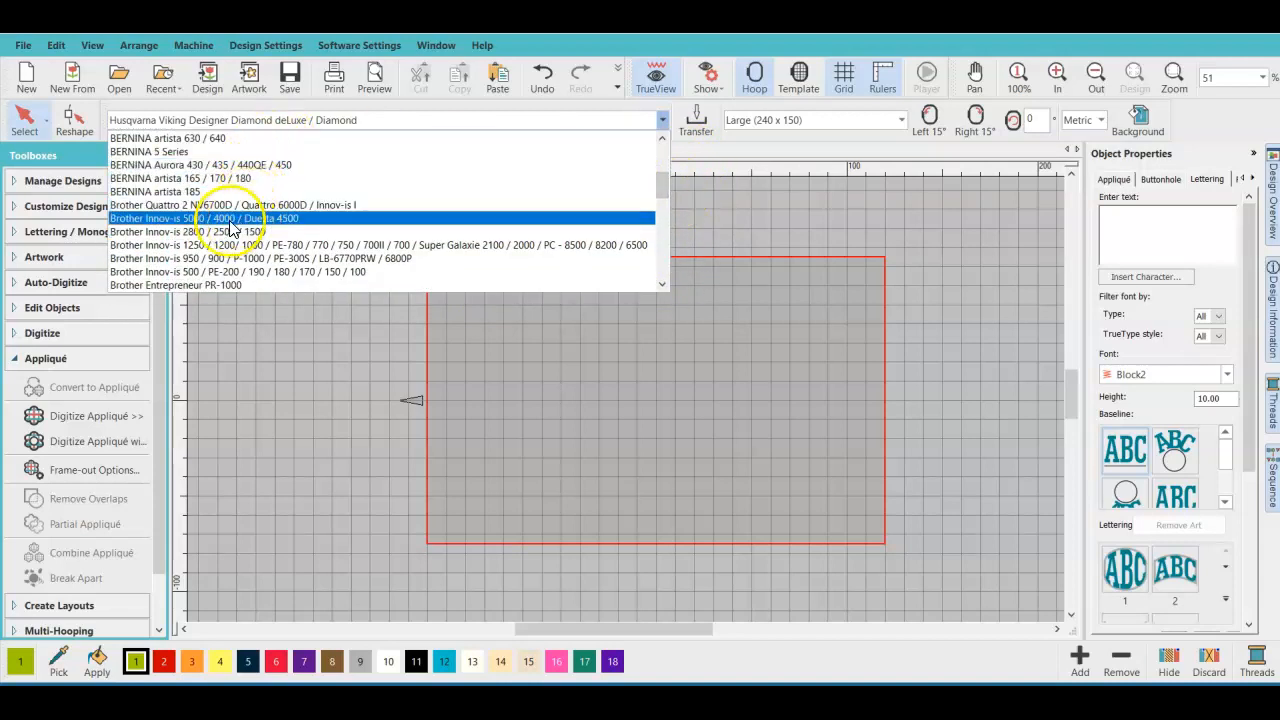
{"action": "scroll", "coordinate": [232, 222], "scroll_direction": "down", "scroll_amount": 10}
{"action": "scroll", "coordinate": [228, 224], "scroll_direction": "down", "scroll_amount": 5}
{"action": "scroll", "coordinate": [200, 190], "scroll_direction": "up", "scroll_amount": 9}
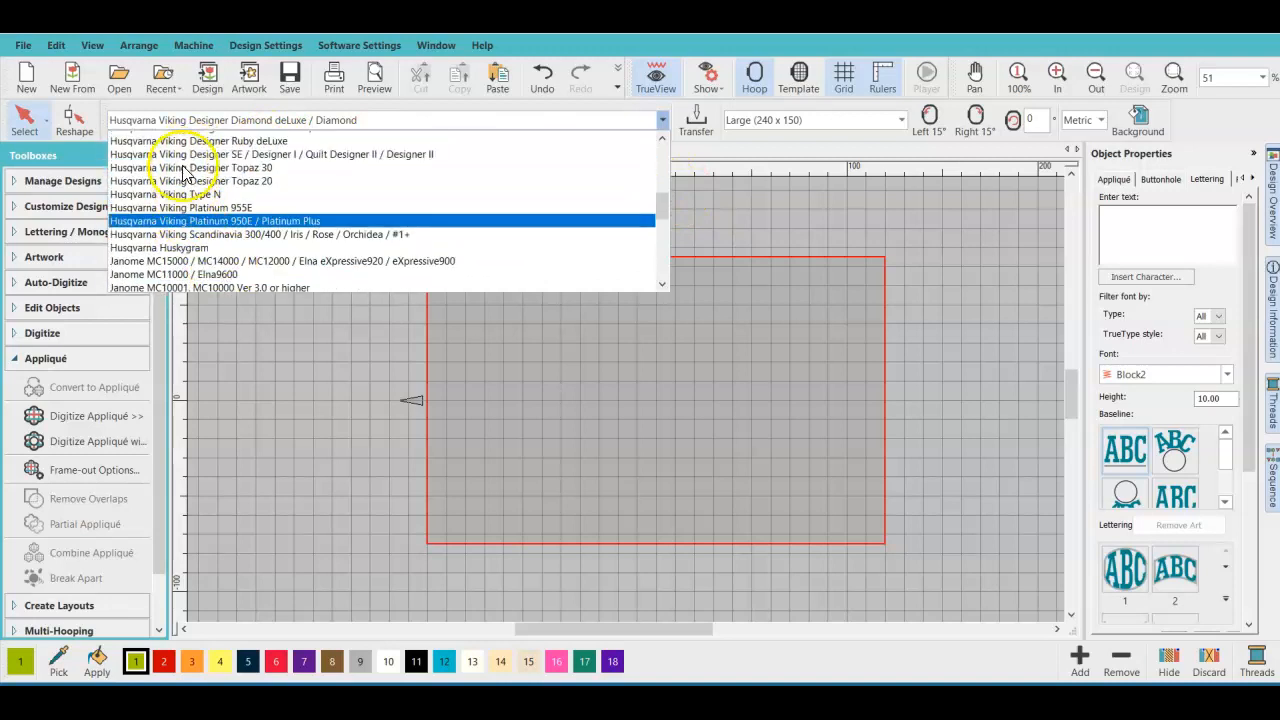
{"action": "left_click", "coordinate": [175, 193]}
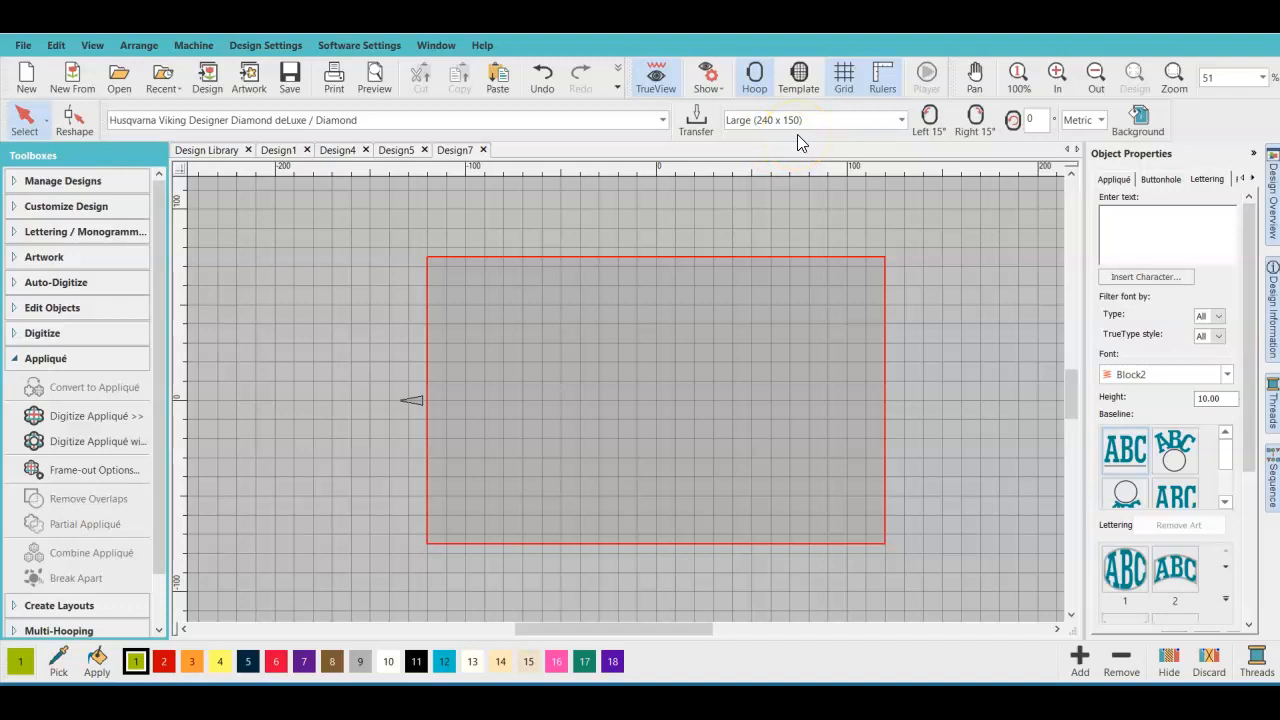
- Browse the available hoops and choose the Large (240 x 150) hoop
{"action": "left_click", "coordinate": [902, 120]}
{"action": "left_click_drag", "start_coordinate": [903, 204], "coordinate": [892, 229]}
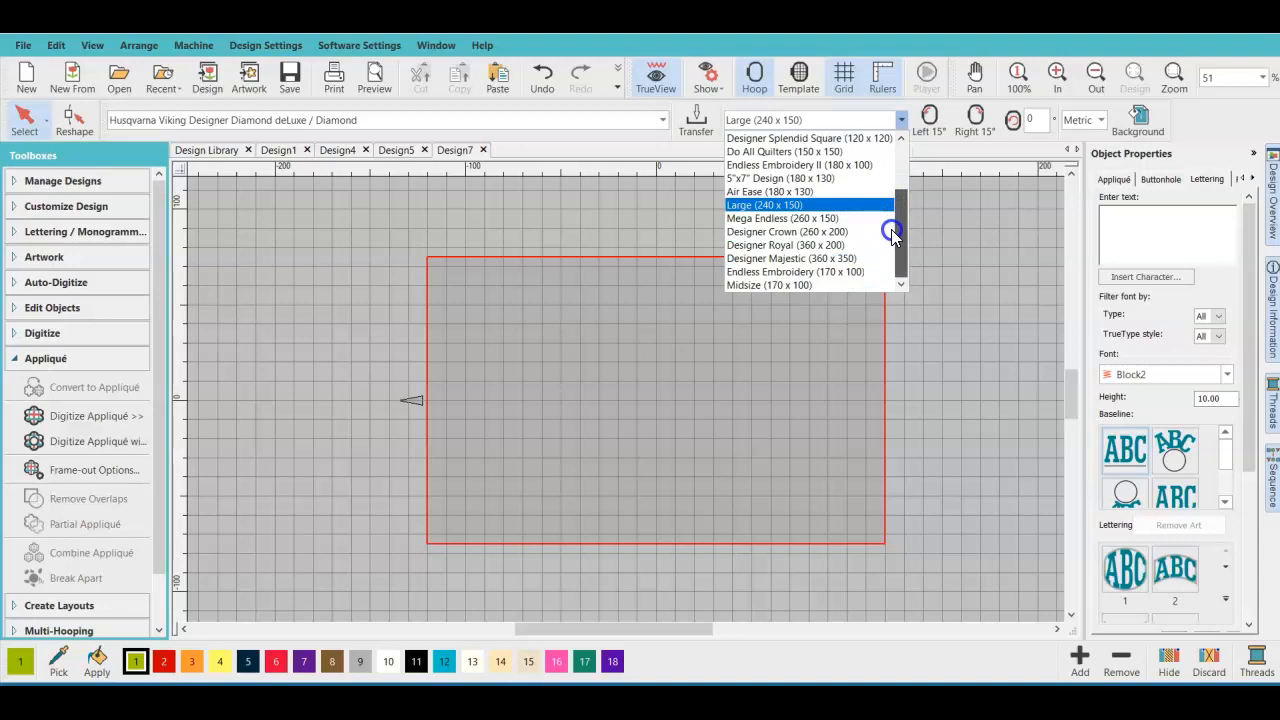
{"action": "left_click_drag", "start_coordinate": [891, 229], "coordinate": [893, 137]}
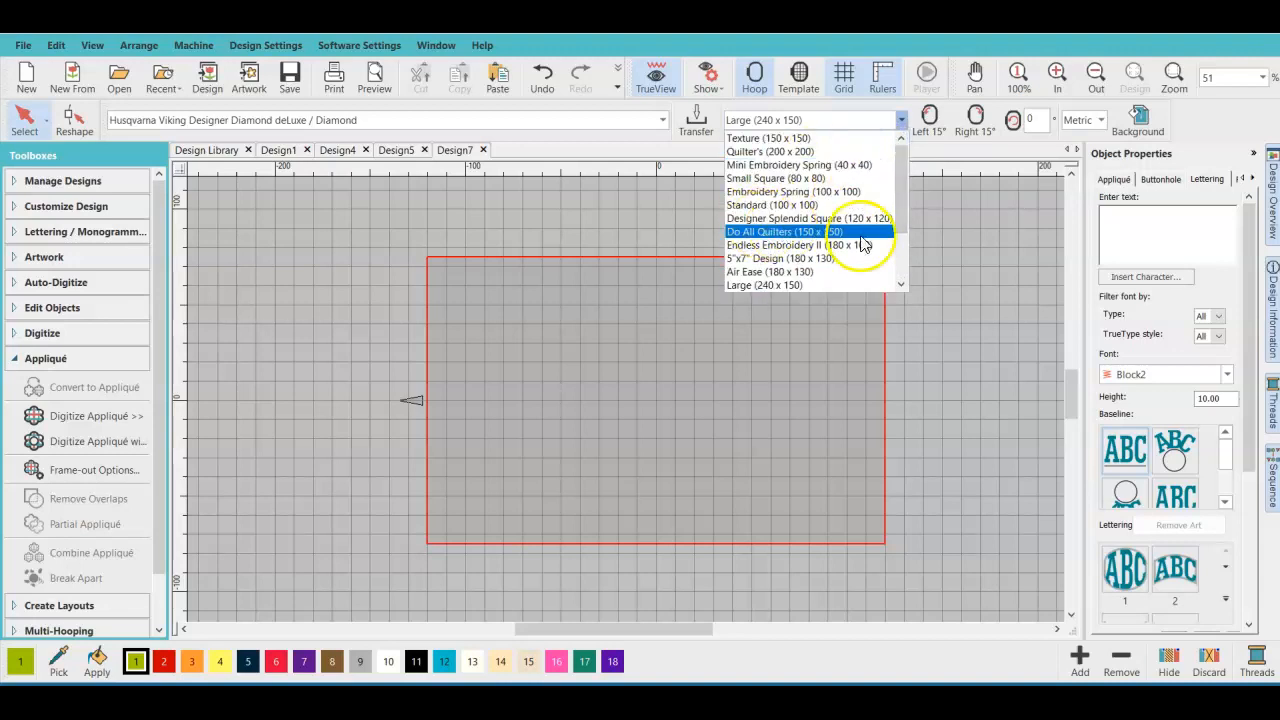
{"action": "mouse_move", "coordinate": [900, 234]}
{"action": "left_mouse_down"}
{"action": "mouse_move", "coordinate": [896, 274]}
{"action": "mouse_move", "coordinate": [896, 242]}
{"action": "left_mouse_up"}
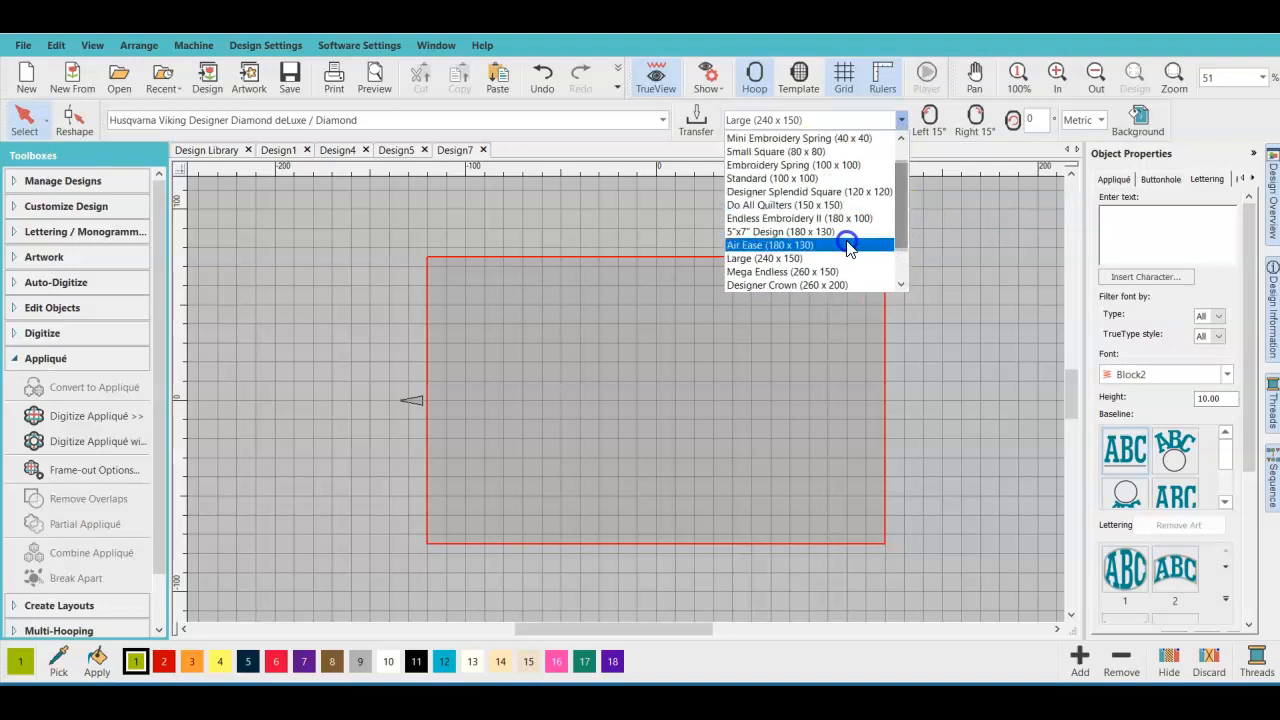
{"action": "left_click", "coordinate": [790, 259]}
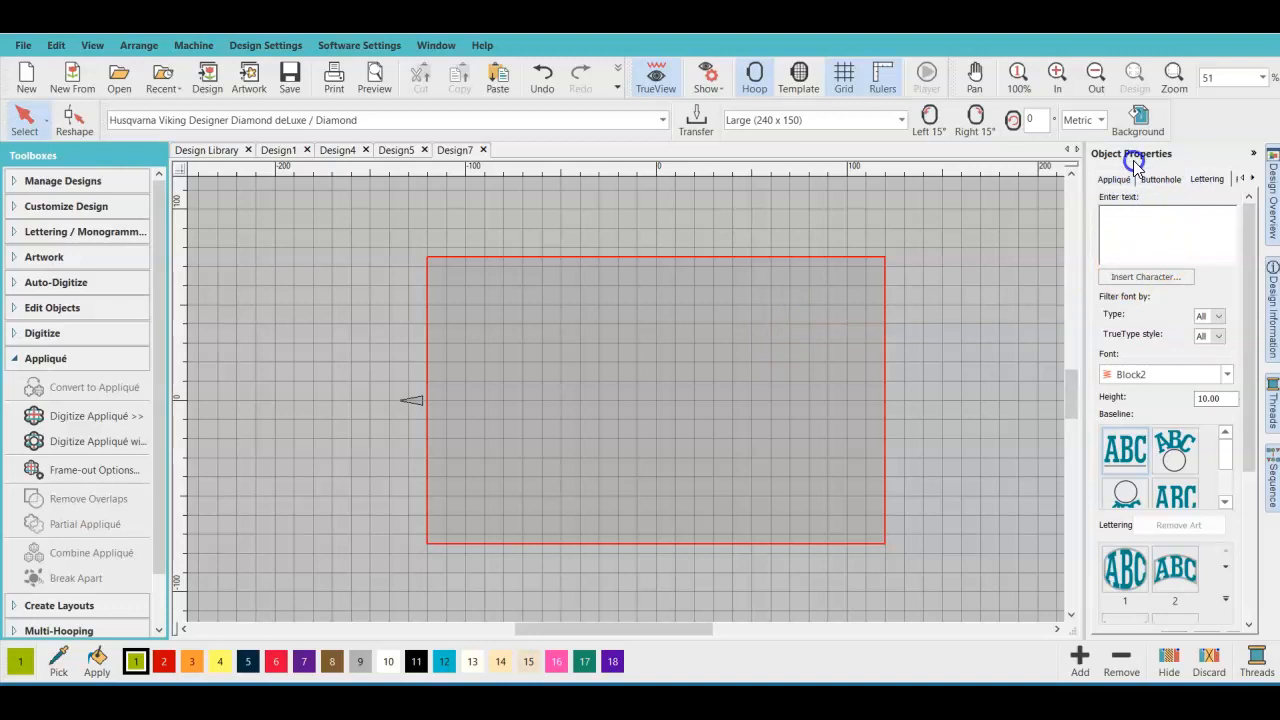
- Create a lettering object with the single letter F inside the hoop
{"action": "left_click", "coordinate": [58, 233]}
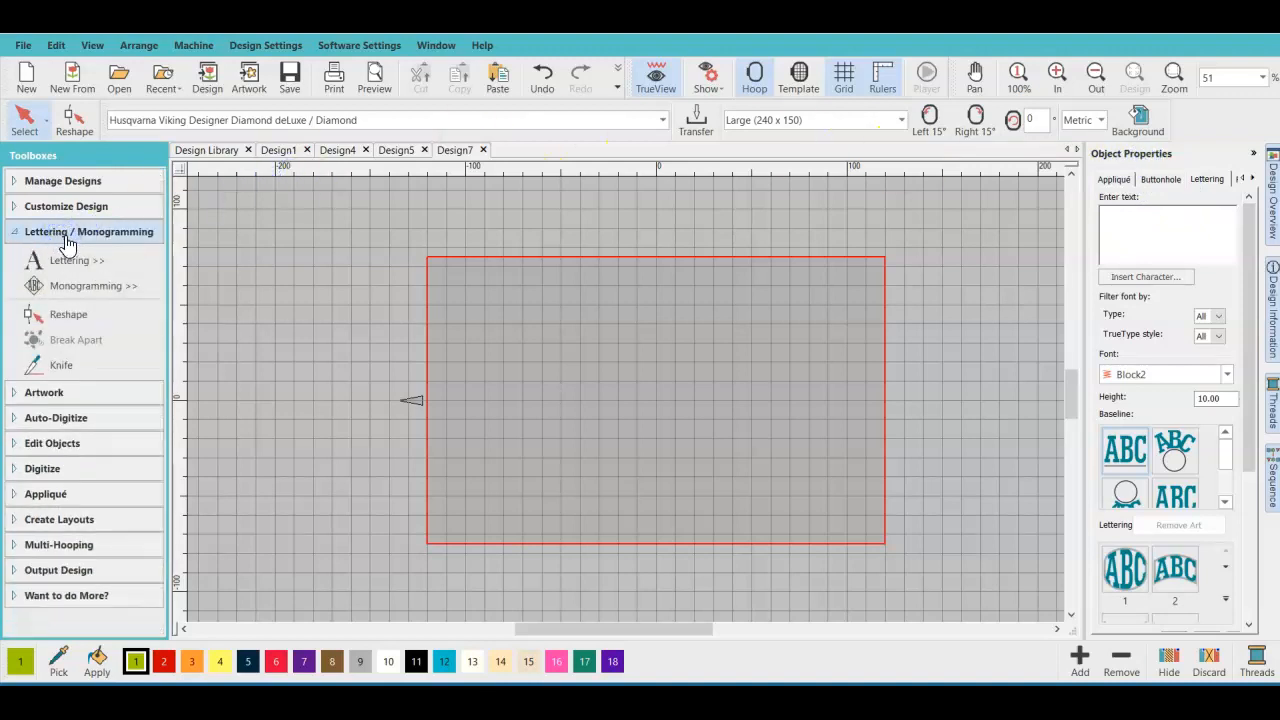
{"action": "left_click", "coordinate": [66, 260]}
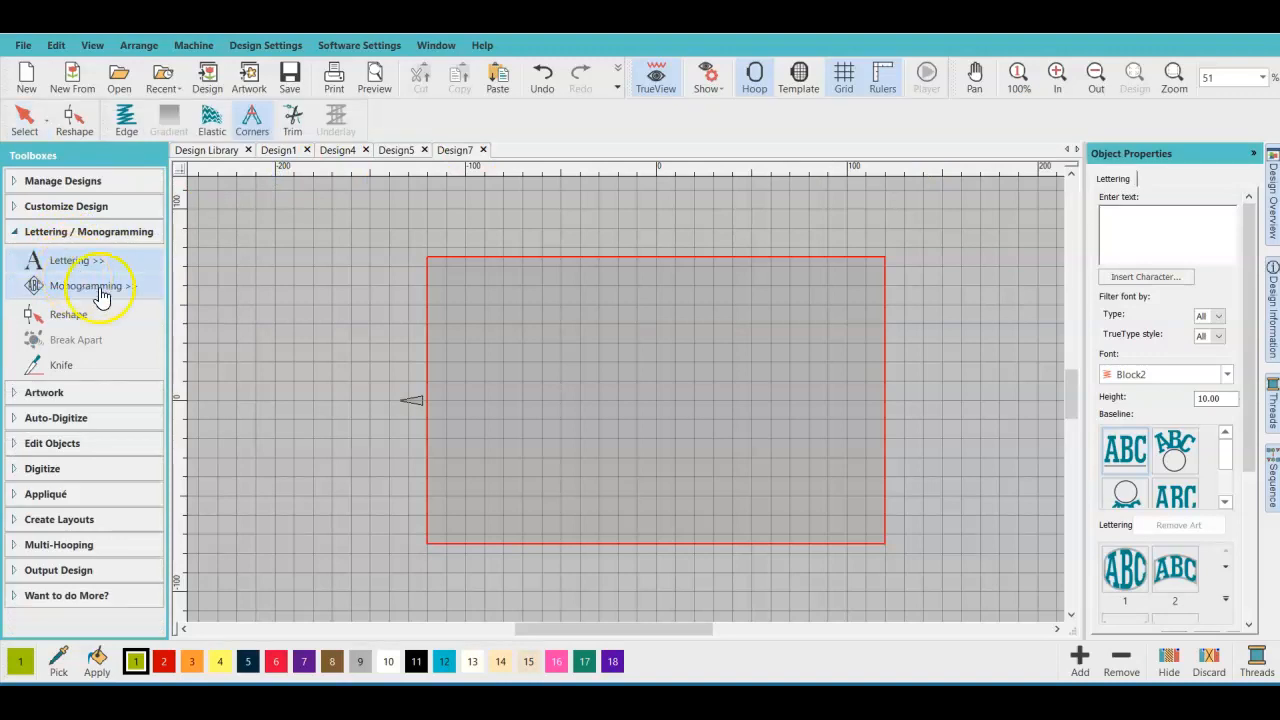
{"action": "left_click", "coordinate": [1125, 230]}
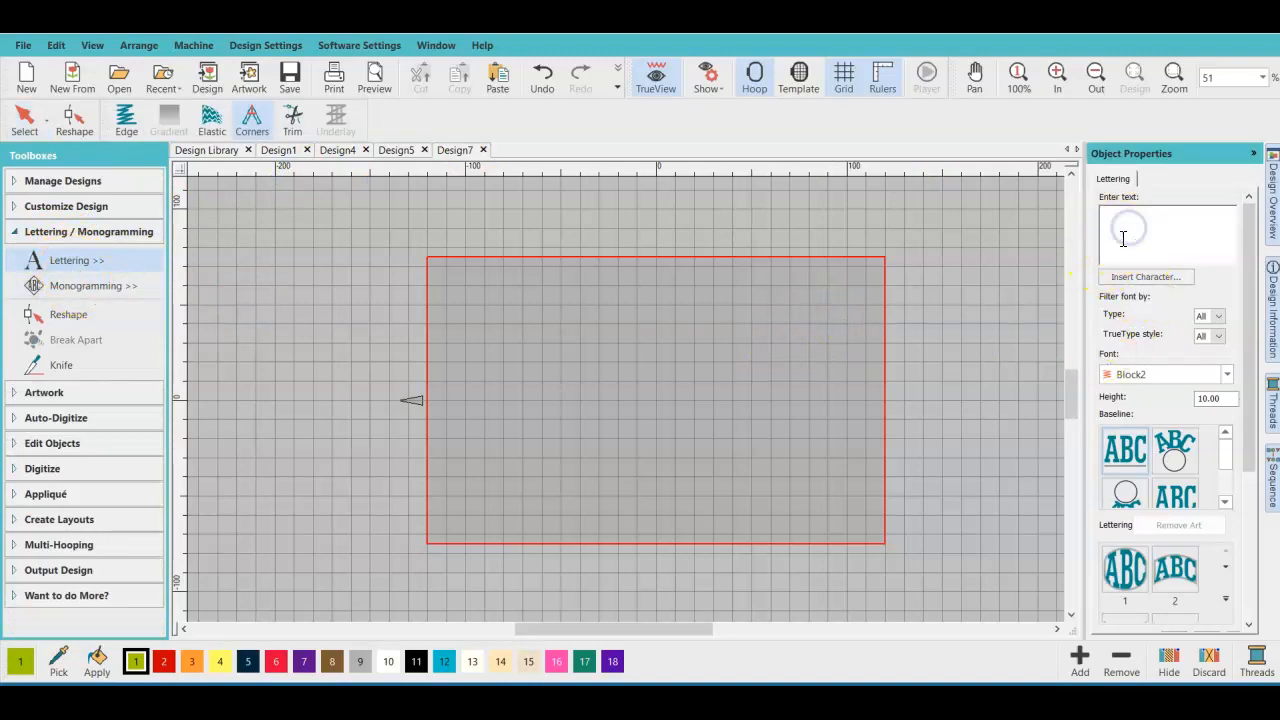
{"action": "type", "text": "F"}
{"action": "key", "text": "Return"}
{"action": "left_click", "coordinate": [1080, 307]}
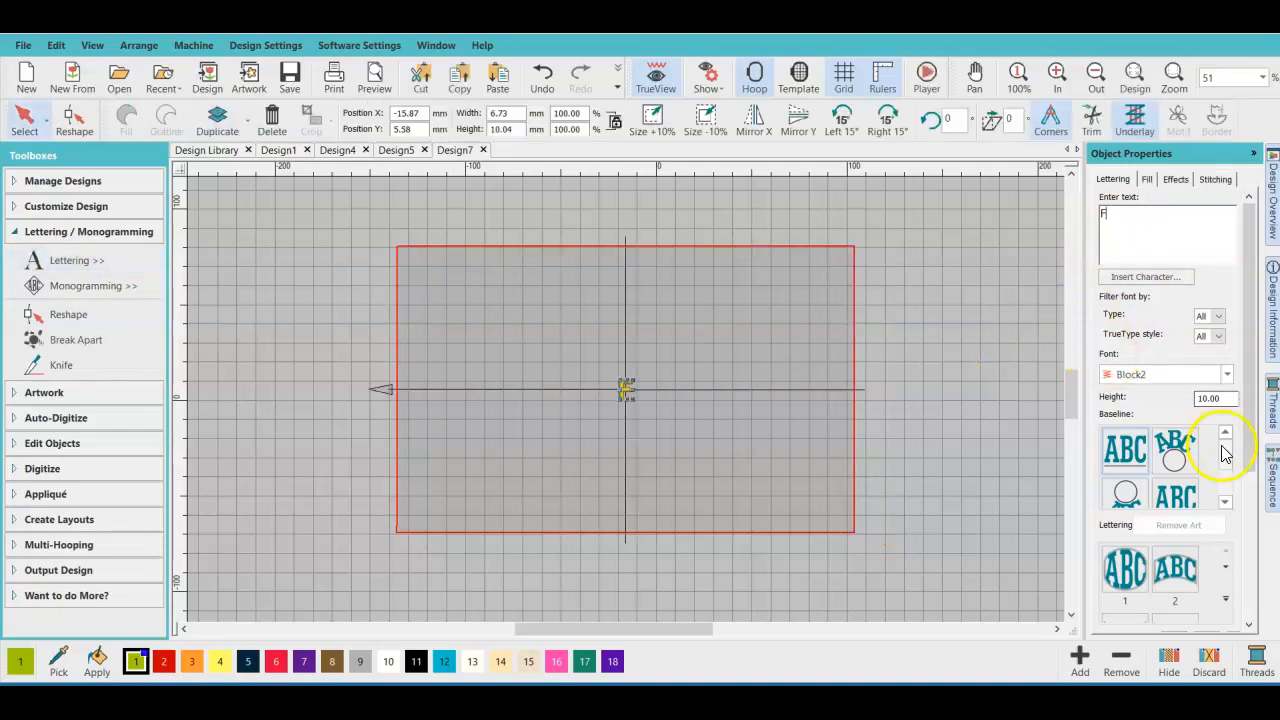
- Set the letter's height to 60 mm
{"action": "double_click", "coordinate": [1226, 398]}
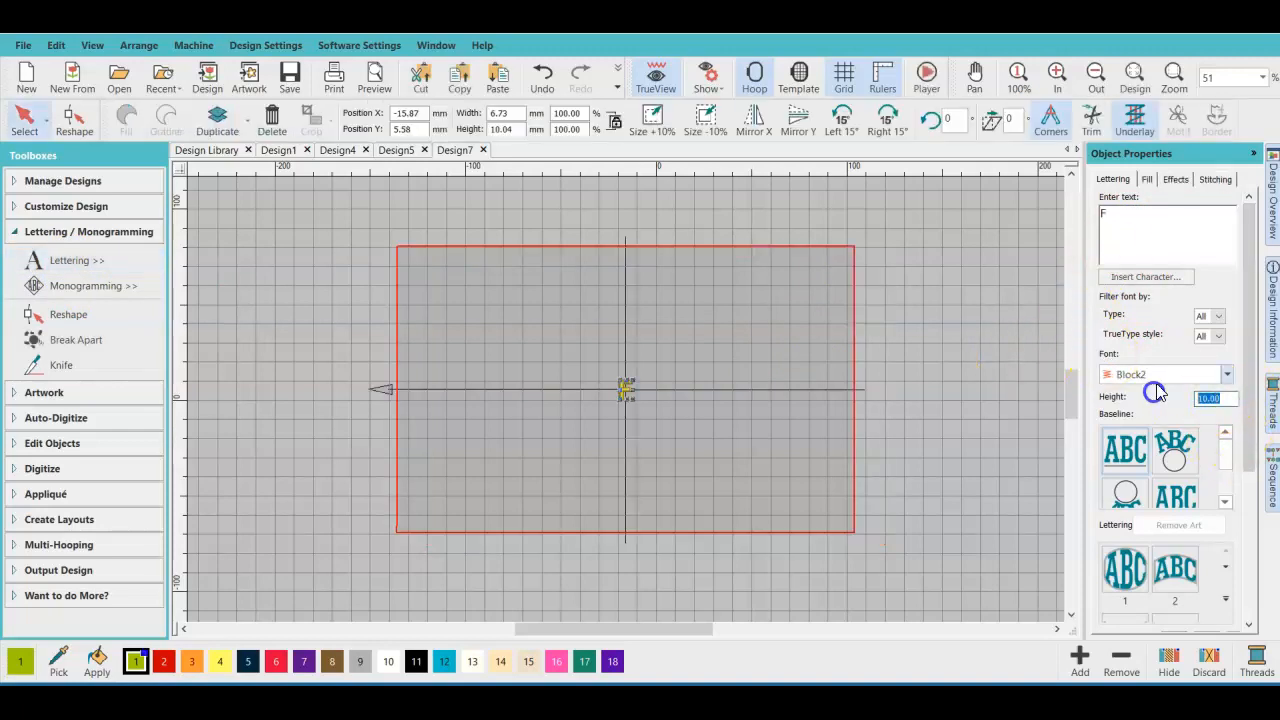
{"action": "type", "text": "6"}
{"action": "type", "text": "0."}
{"action": "key", "text": "Return"}
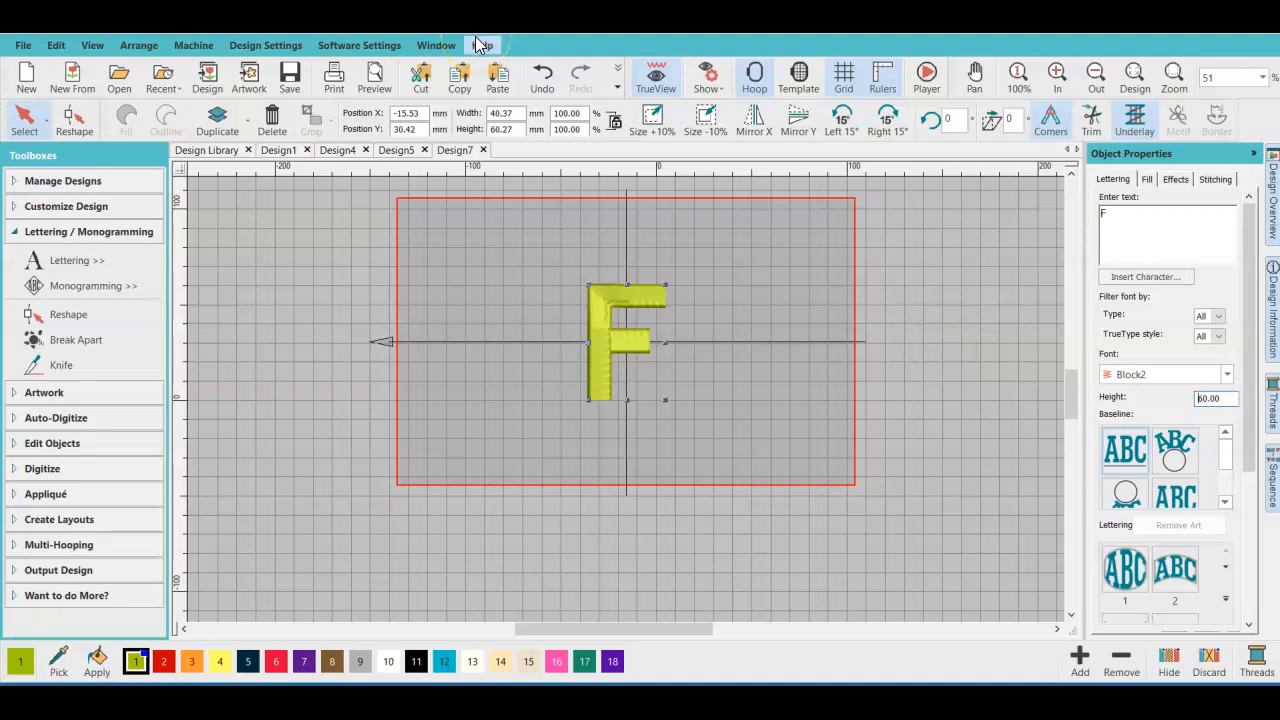
- Change the letter's font to Serif2
{"action": "left_click", "coordinate": [1135, 285]}
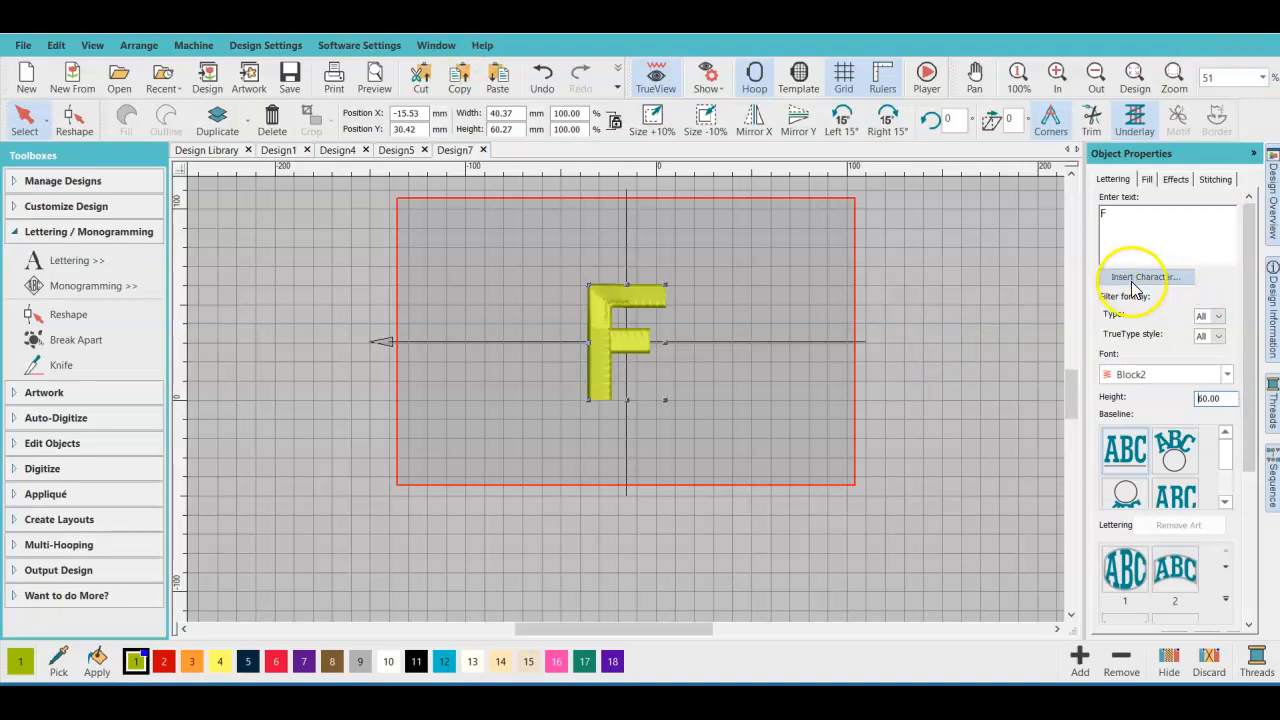
{"action": "left_click", "coordinate": [1226, 376]}
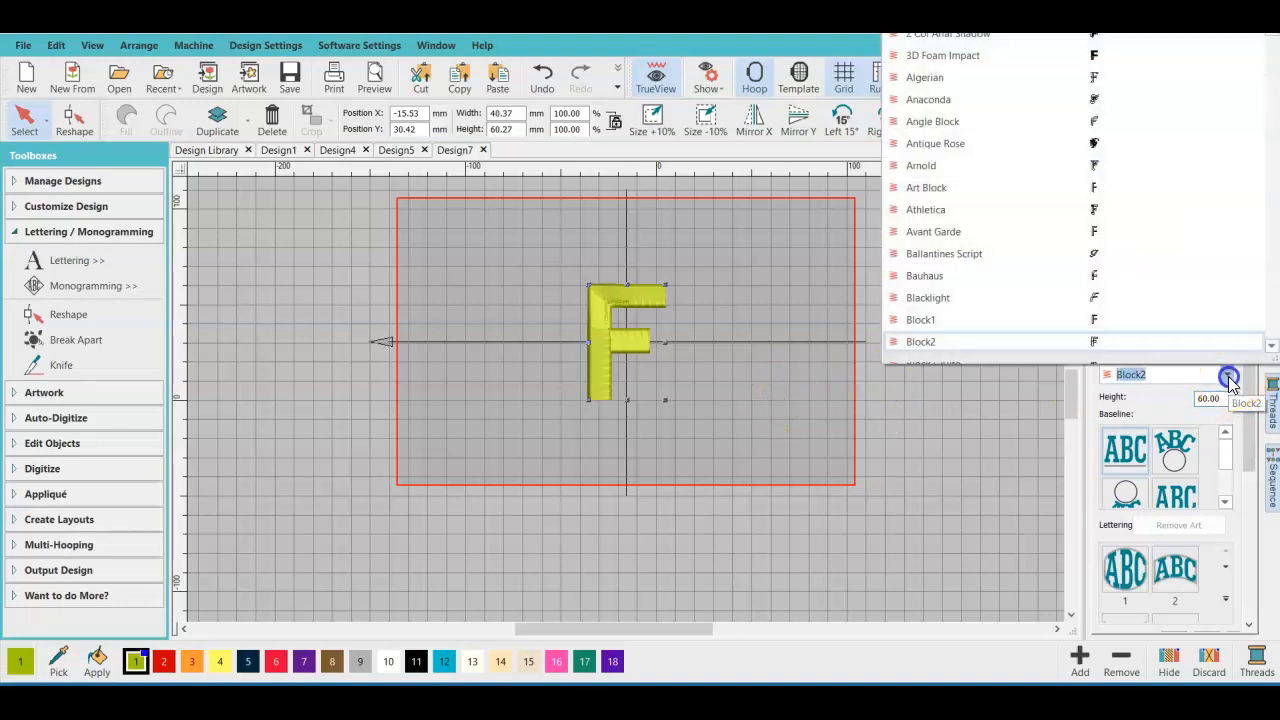
{"action": "scroll", "coordinate": [1147, 305], "scroll_direction": "down", "scroll_amount": 15}
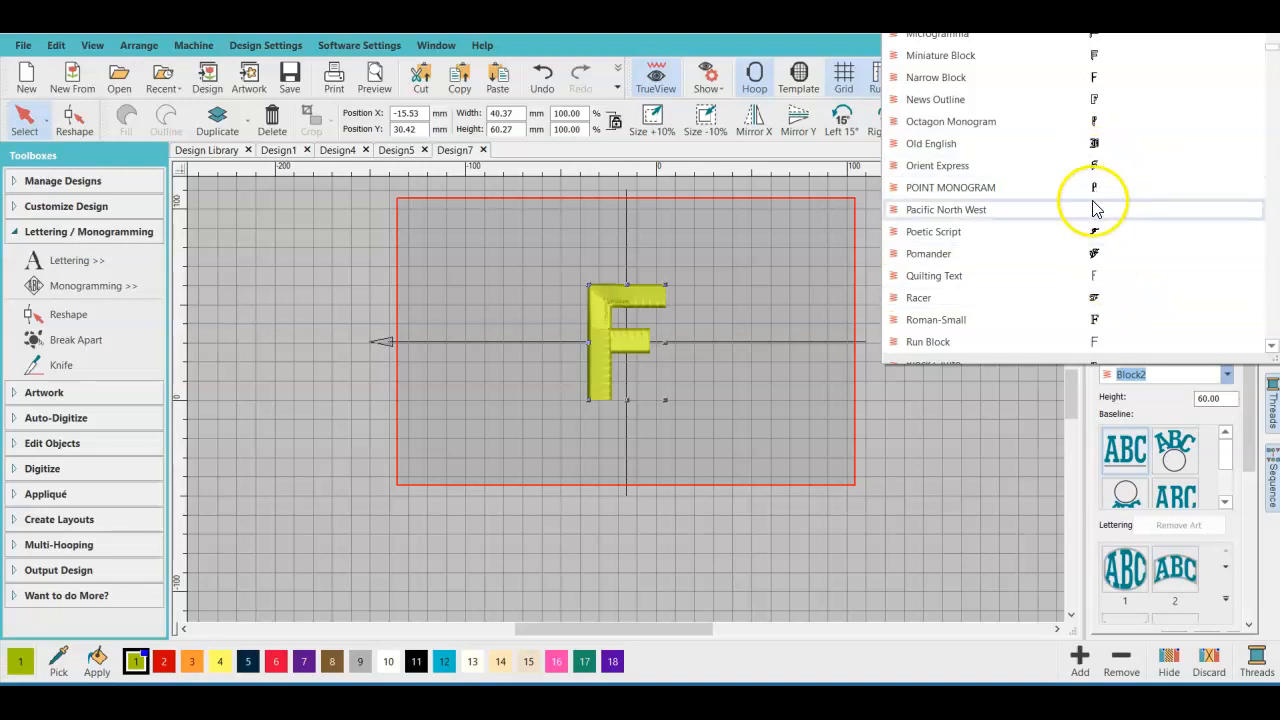
{"action": "scroll", "coordinate": [1095, 210], "scroll_direction": "down", "scroll_amount": 6}
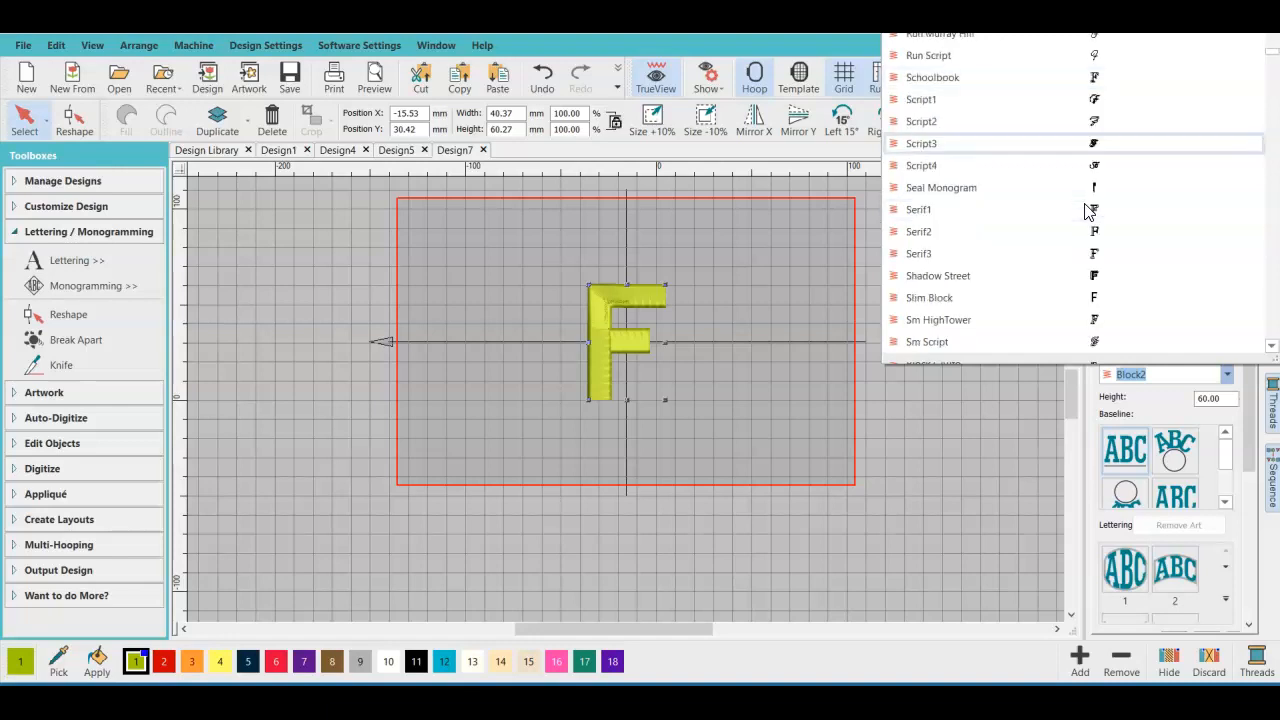
{"action": "left_click", "coordinate": [922, 233]}
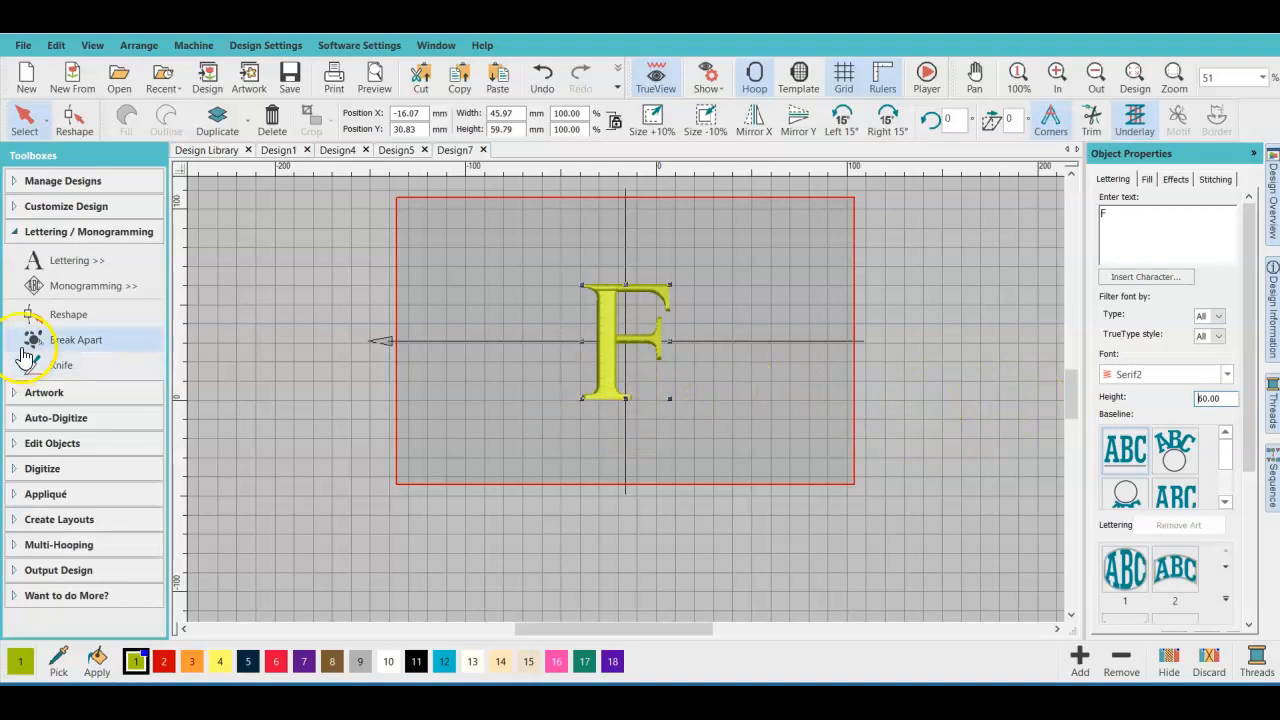
- Create a single-run offset outline around the letter F with an offset of 0.40 mm and a count of 1
{"action": "left_click", "coordinate": [110, 232]}
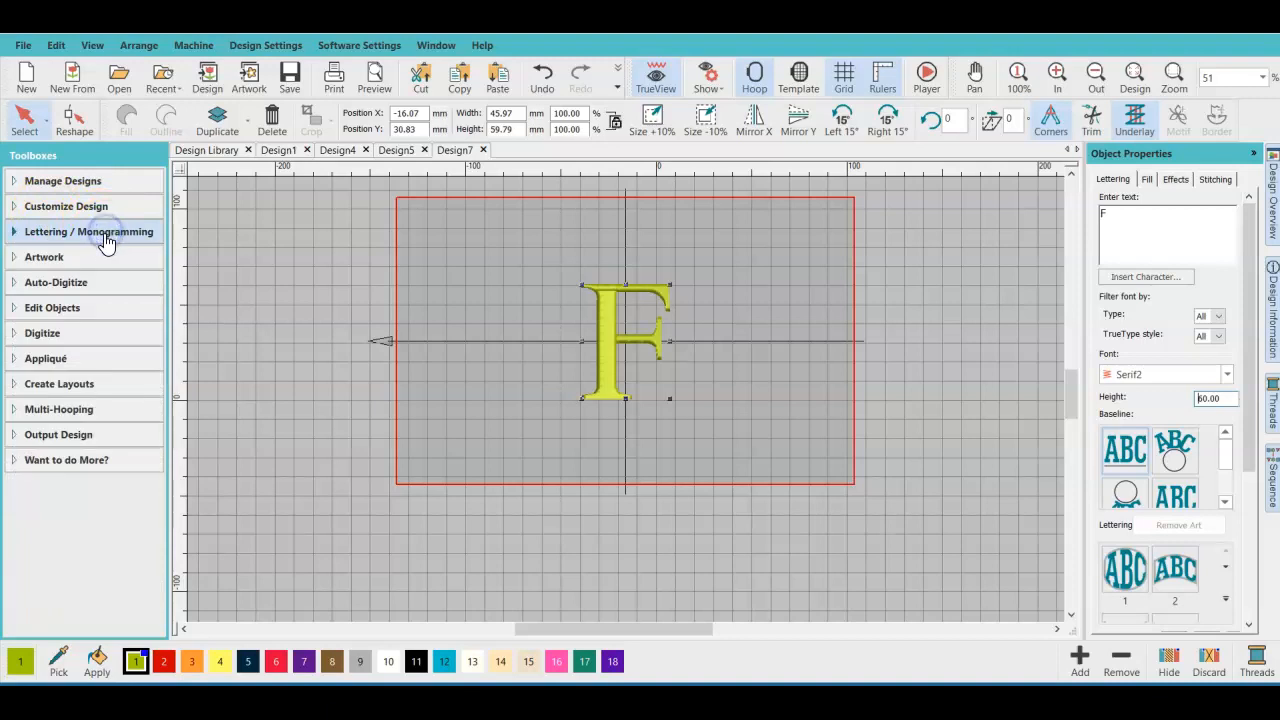
{"action": "left_click", "coordinate": [45, 388]}
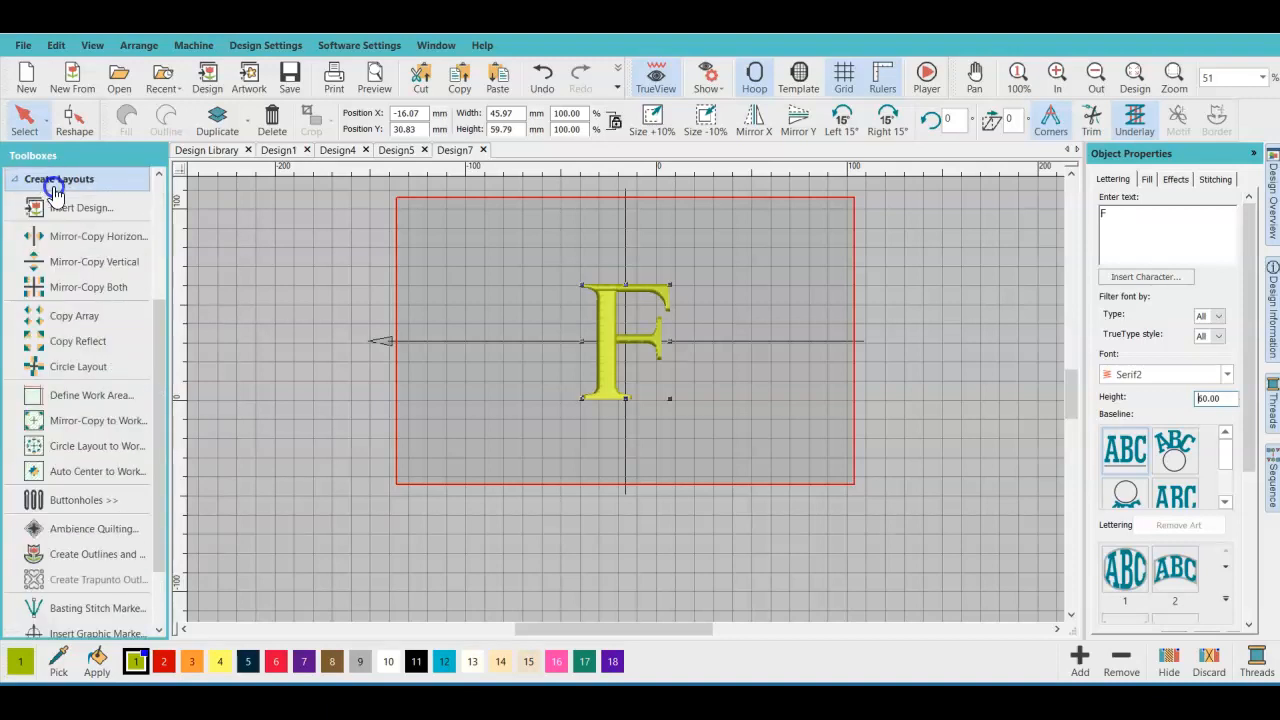
{"action": "left_click", "coordinate": [62, 560]}
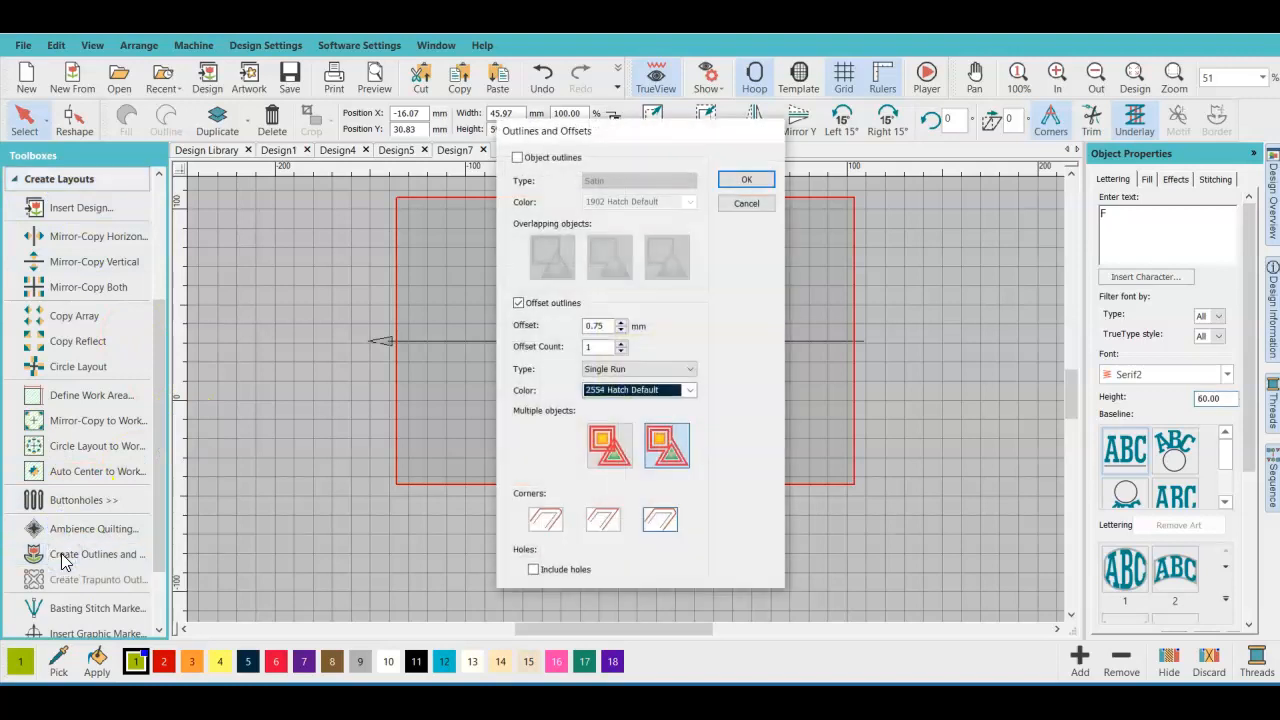
{"action": "left_click", "coordinate": [606, 325]}
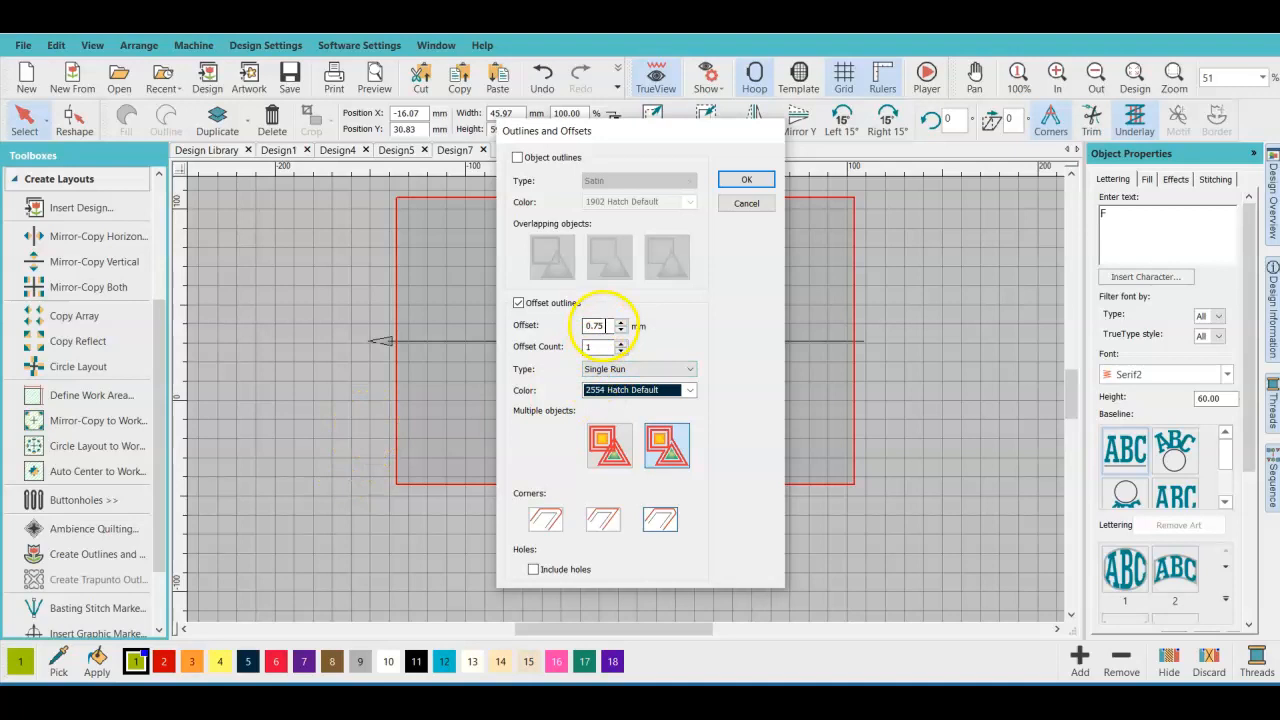
{"action": "left_click_drag", "start_coordinate": [606, 325], "coordinate": [545, 333]}
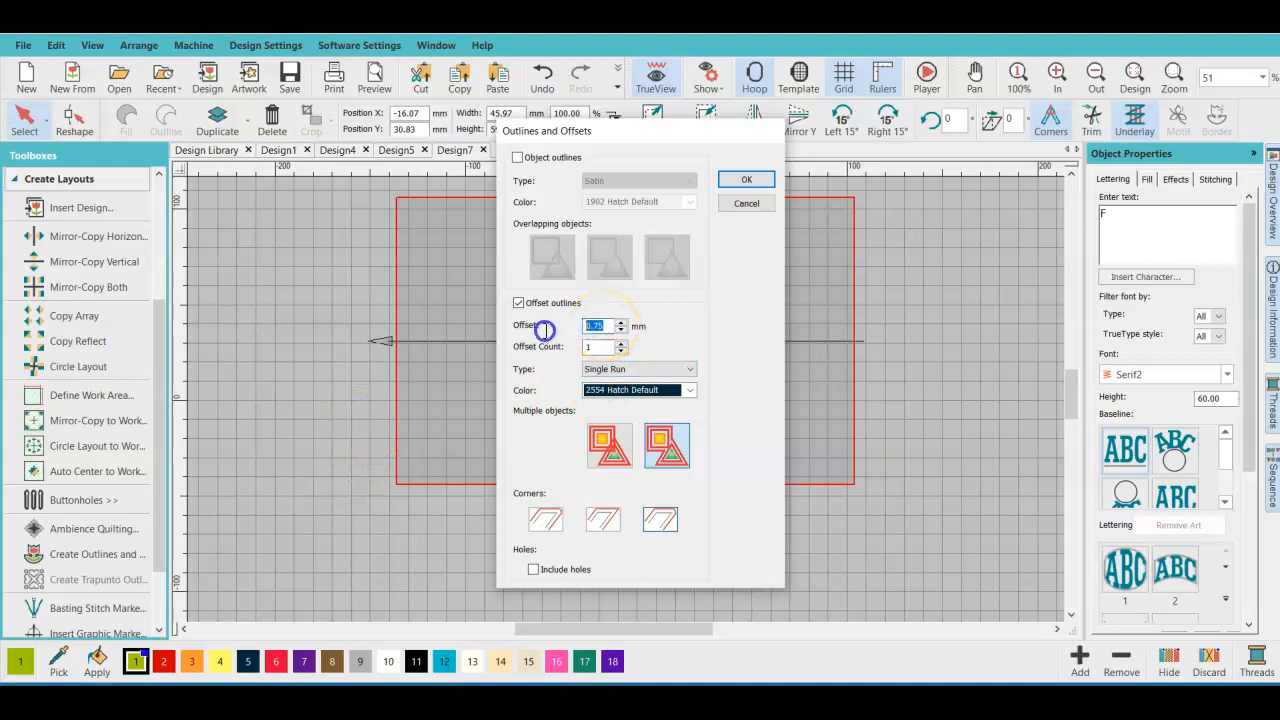
{"action": "key", "text": "BackSpace"}
{"action": "type", "text": ".40"}
{"action": "key", "text": "Return"}
{"action": "left_click", "coordinate": [528, 254]}
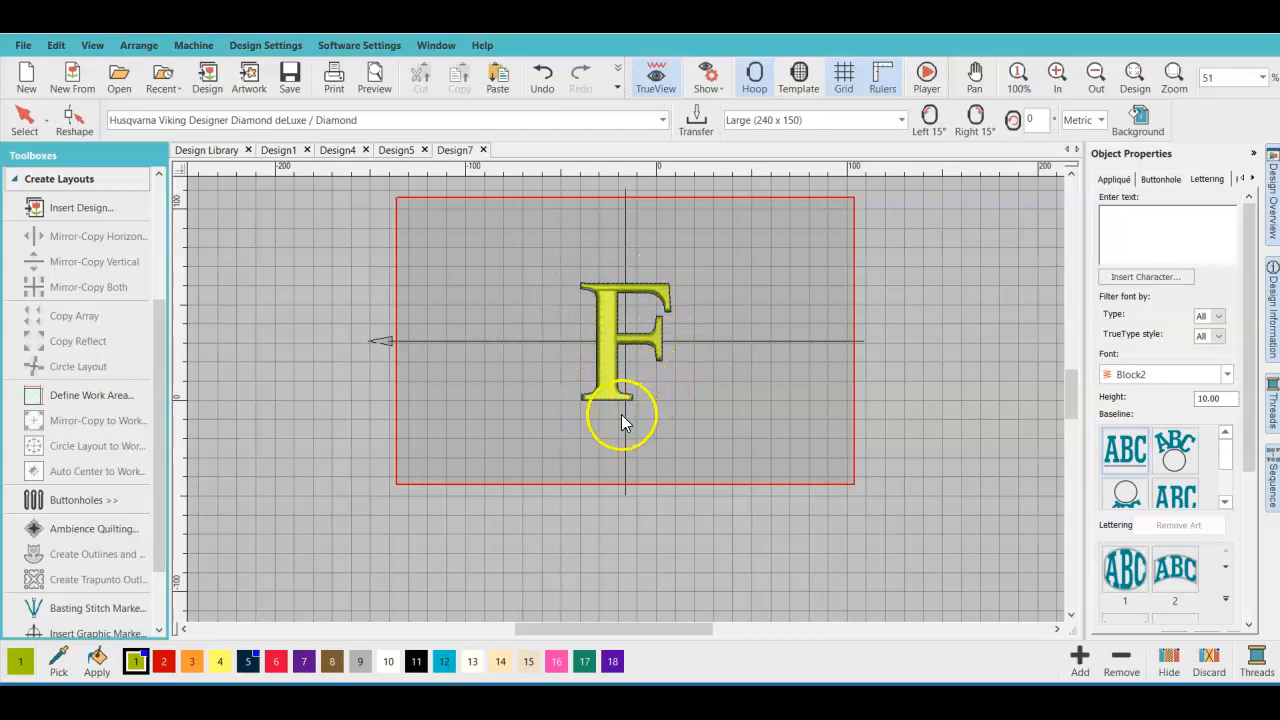
- Move the filled letter F off its outline and cut it from the design, keeping only the outline
{"action": "left_click", "coordinate": [609, 357]}
{"action": "left_click_drag", "start_coordinate": [609, 356], "coordinate": [489, 353]}
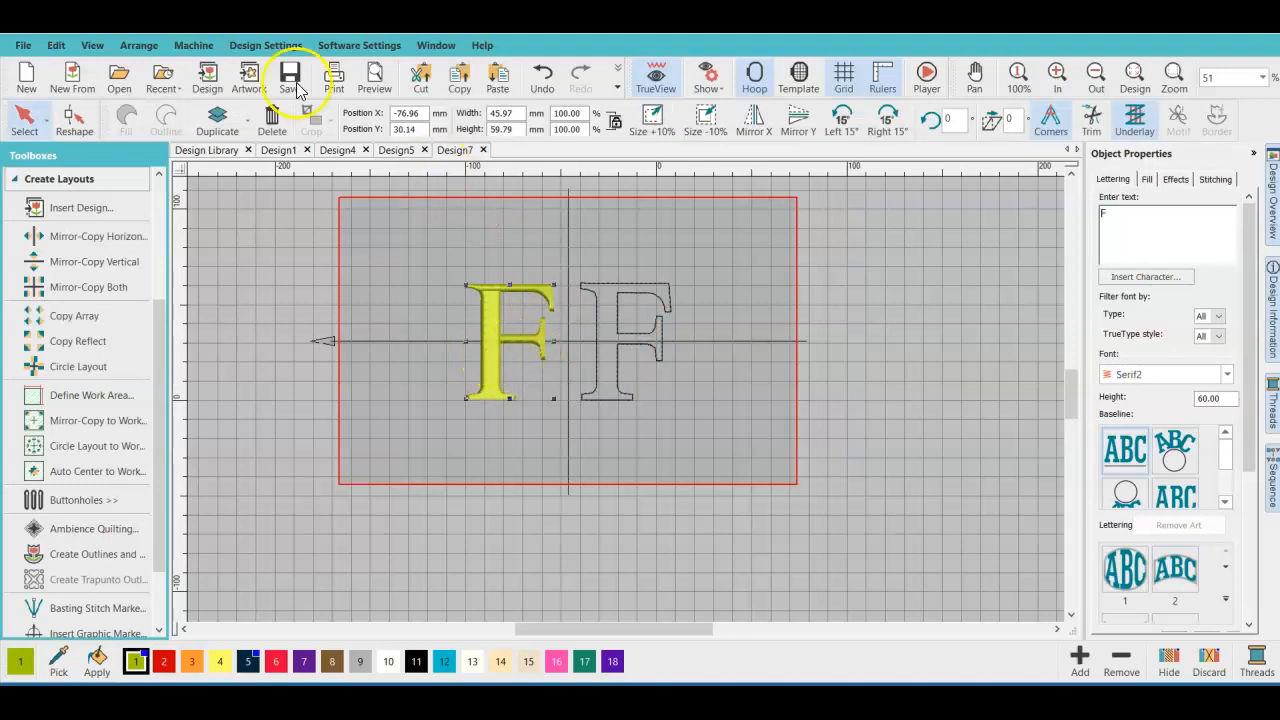
{"action": "left_click", "coordinate": [420, 82]}
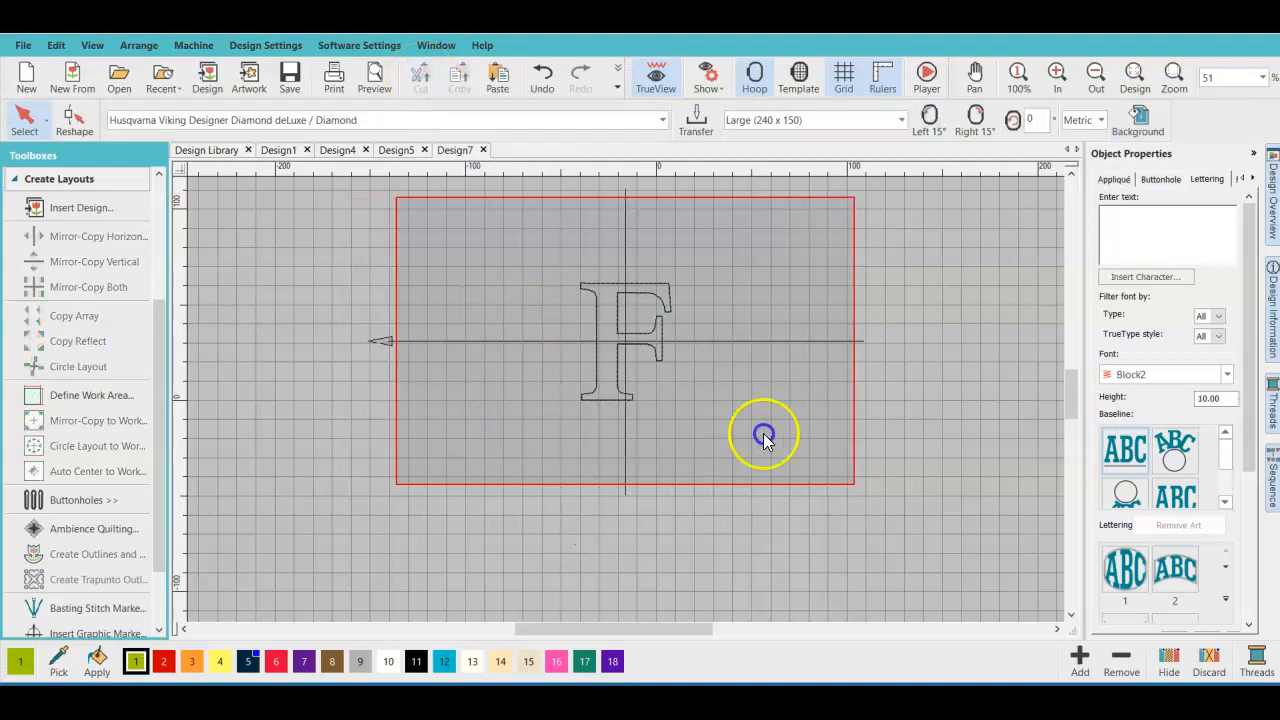
- Convert the F outline to an appliqué object
{"action": "left_click_drag", "start_coordinate": [1068, 408], "coordinate": [1067, 401]}
{"action": "left_click", "coordinate": [597, 428]}
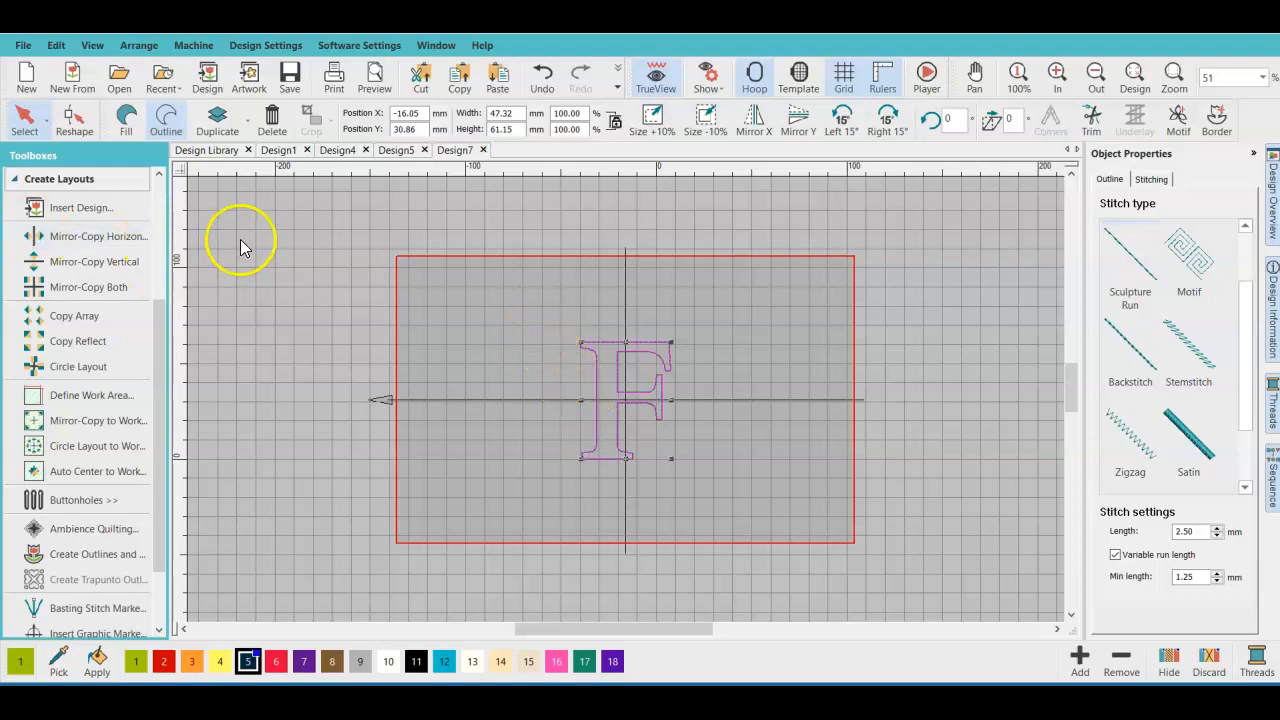
{"action": "left_click", "coordinate": [90, 178]}
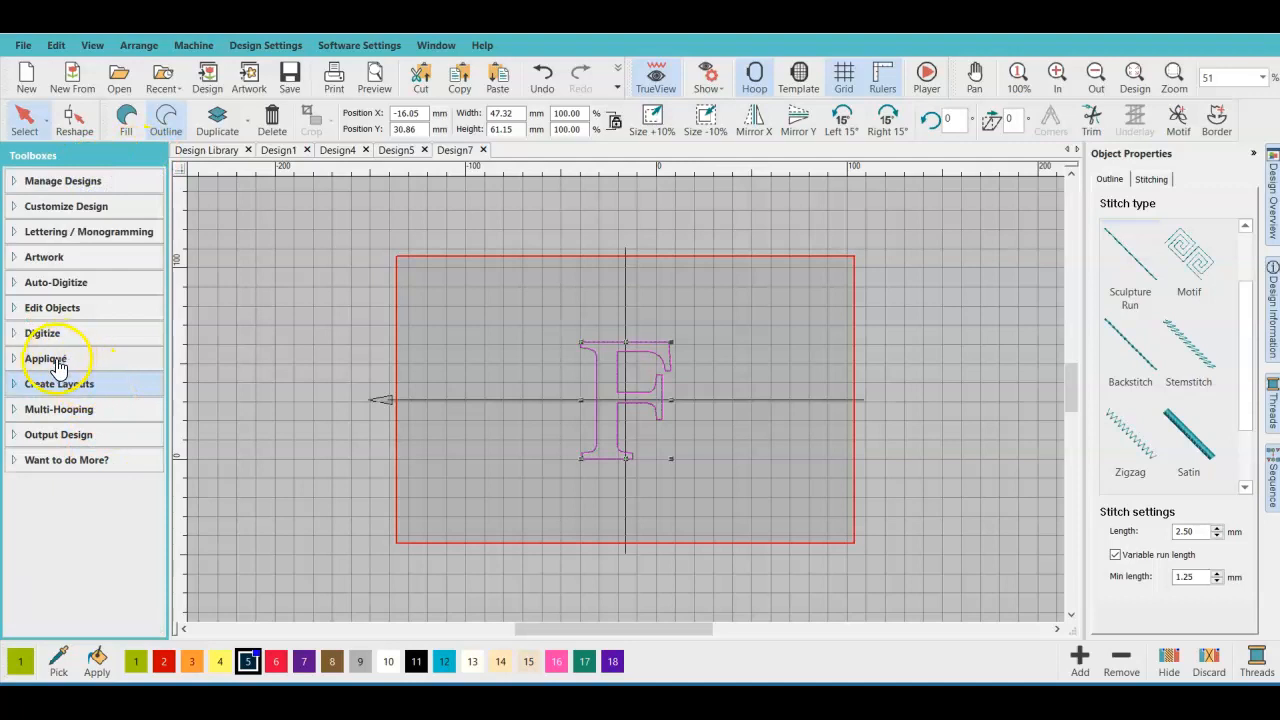
{"action": "left_click", "coordinate": [55, 358]}
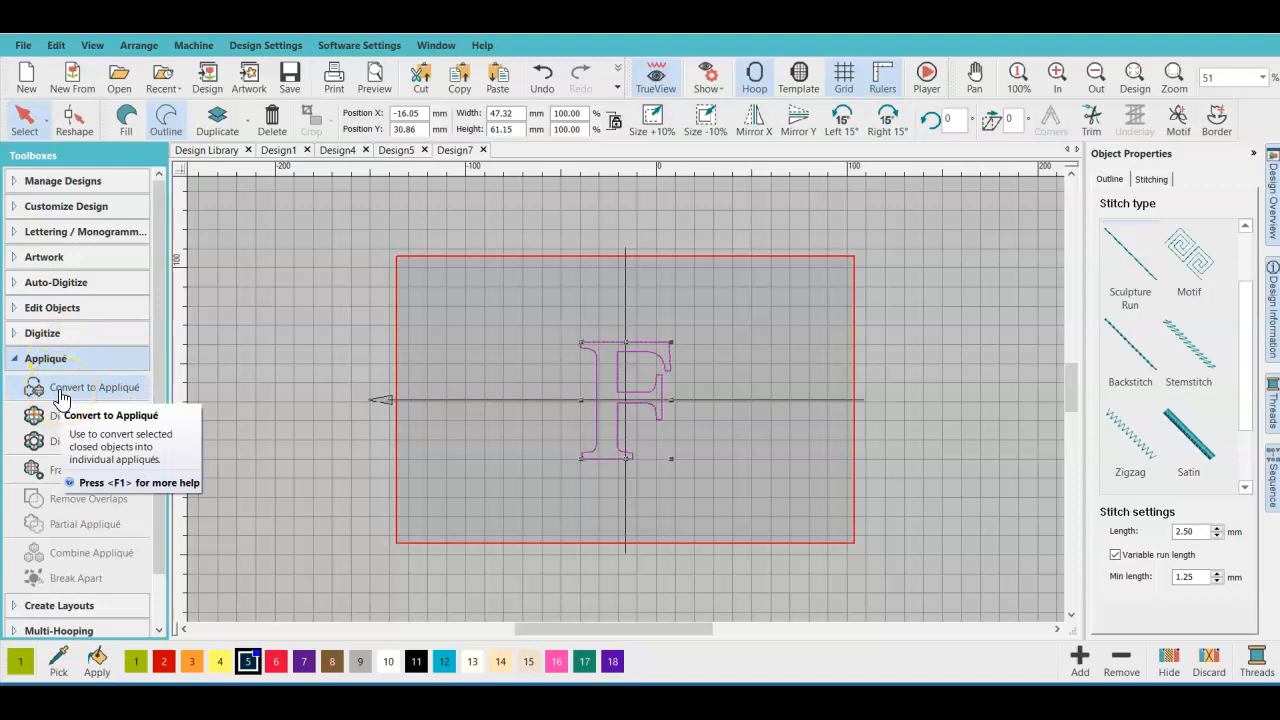
{"action": "left_click", "coordinate": [72, 392]}
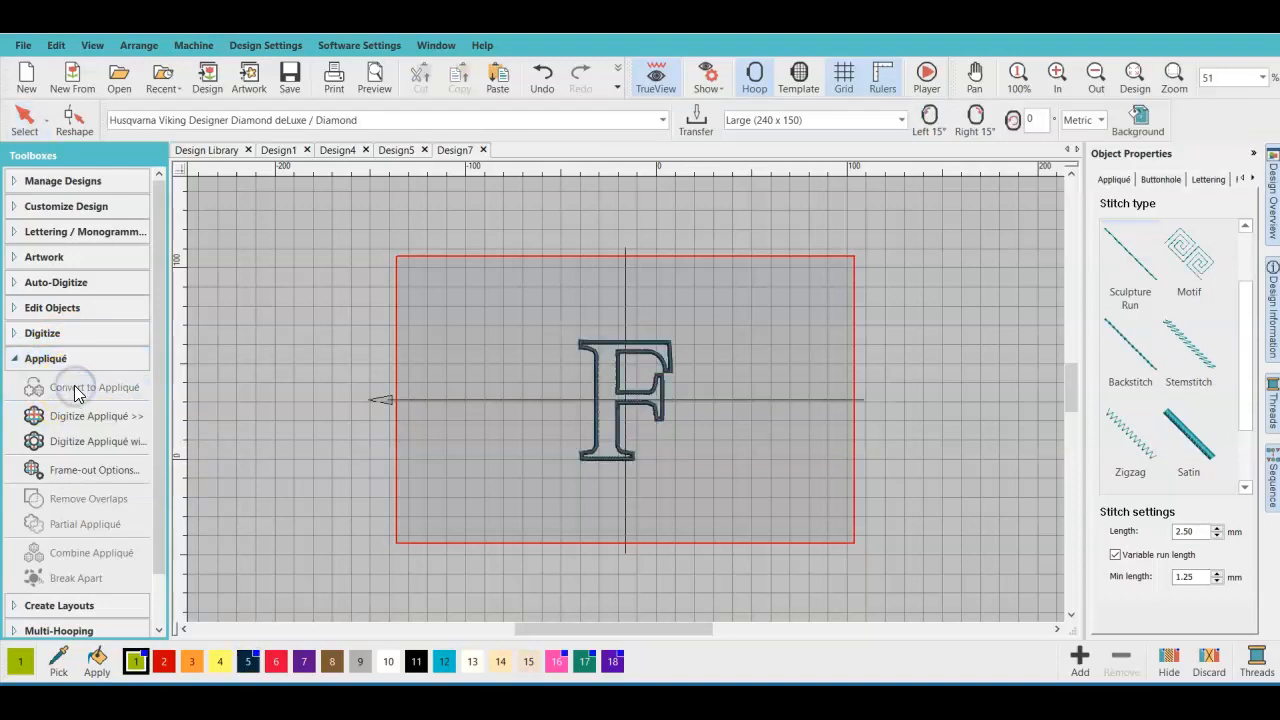
- Enlarge the appliqué F to about 127 mm wide and 141 mm high so it nearly fills the hoop's height
{"action": "left_click", "coordinate": [605, 412]}
{"action": "left_click_drag", "start_coordinate": [667, 462], "coordinate": [688, 497]}
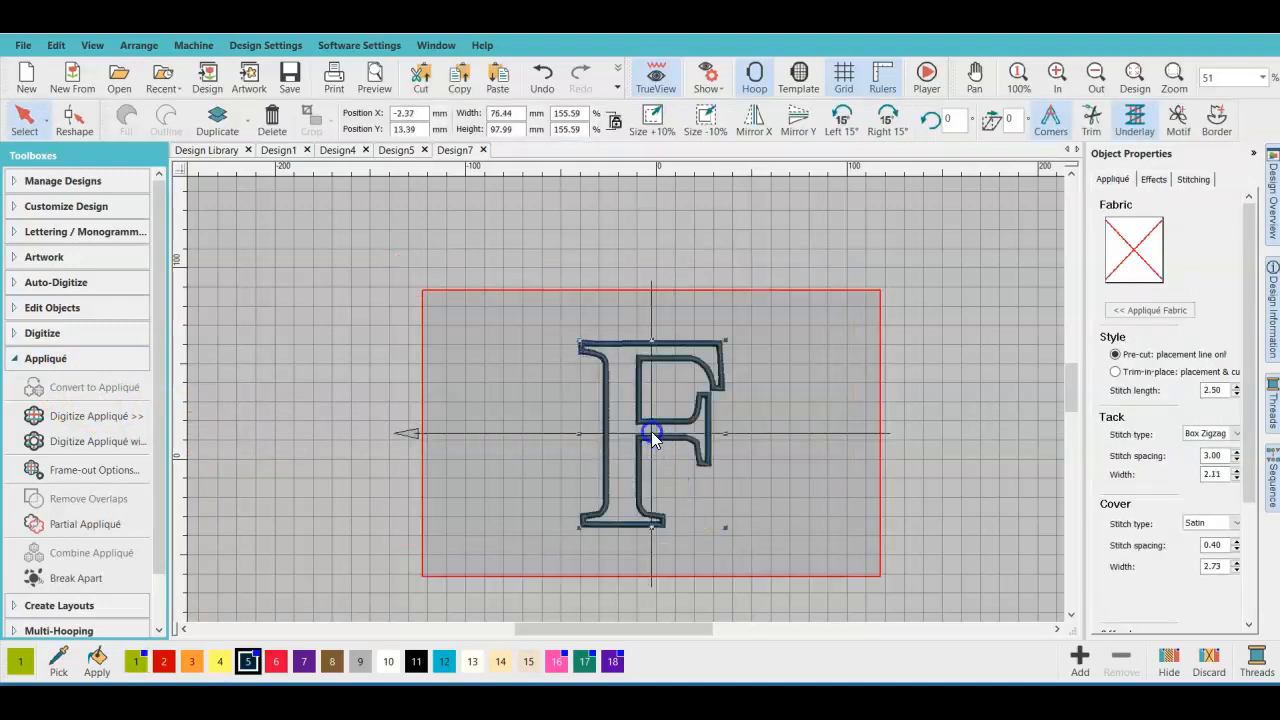
{"action": "left_click_drag", "start_coordinate": [574, 337], "coordinate": [520, 297]}
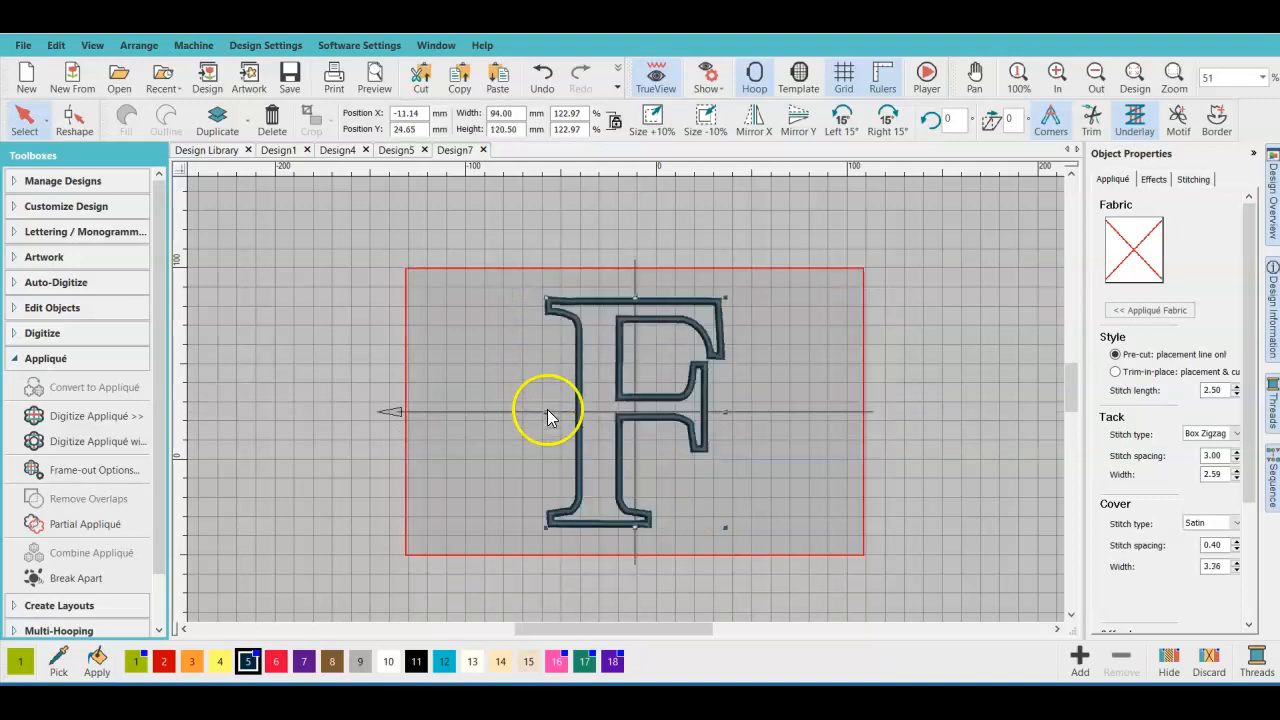
{"action": "left_click_drag", "start_coordinate": [545, 415], "coordinate": [518, 413]}
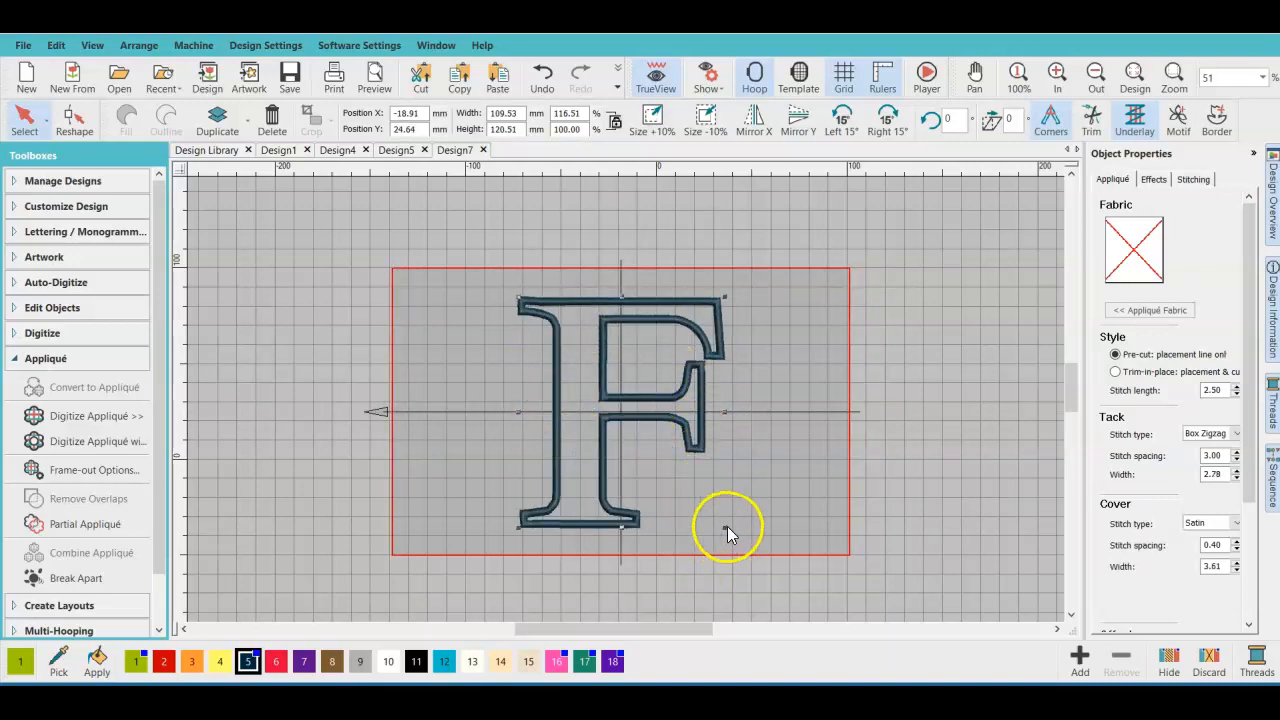
{"action": "left_click_drag", "start_coordinate": [724, 530], "coordinate": [759, 567]}
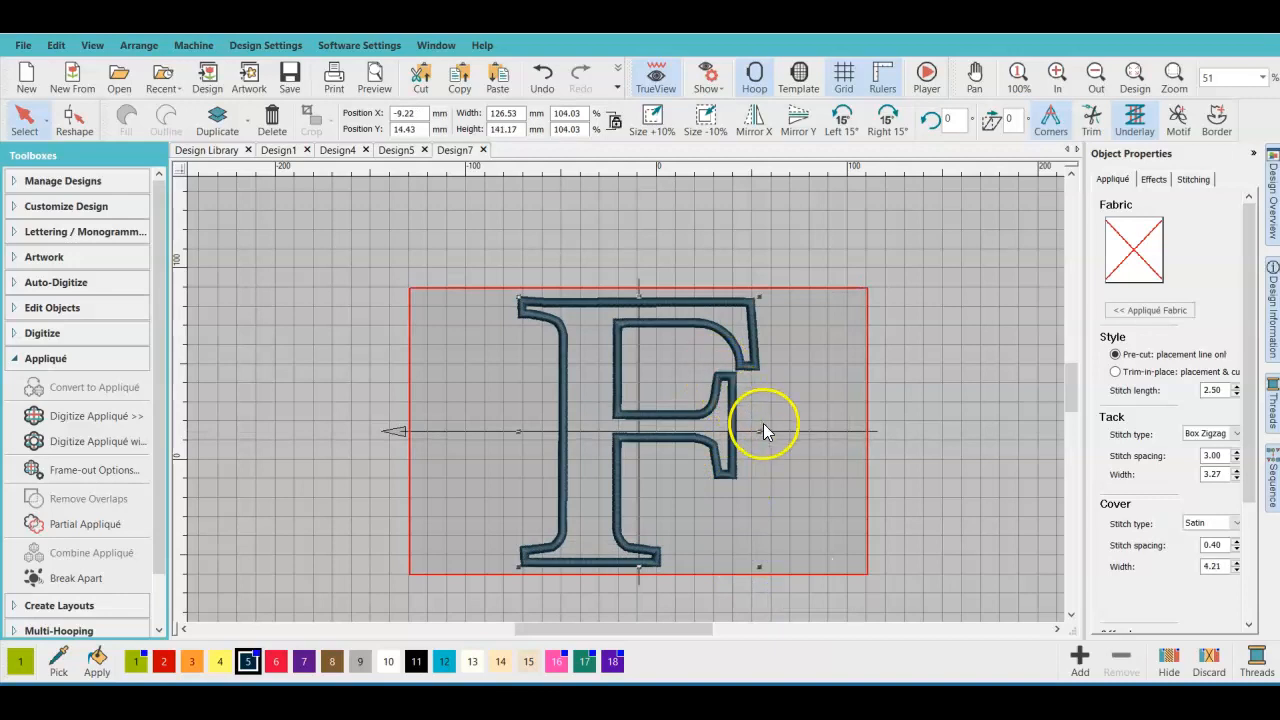
- Narrow the appliqué F to about 117 mm wide, keeping its height, and deselect it
{"action": "left_click_drag", "start_coordinate": [760, 431], "coordinate": [742, 431]}
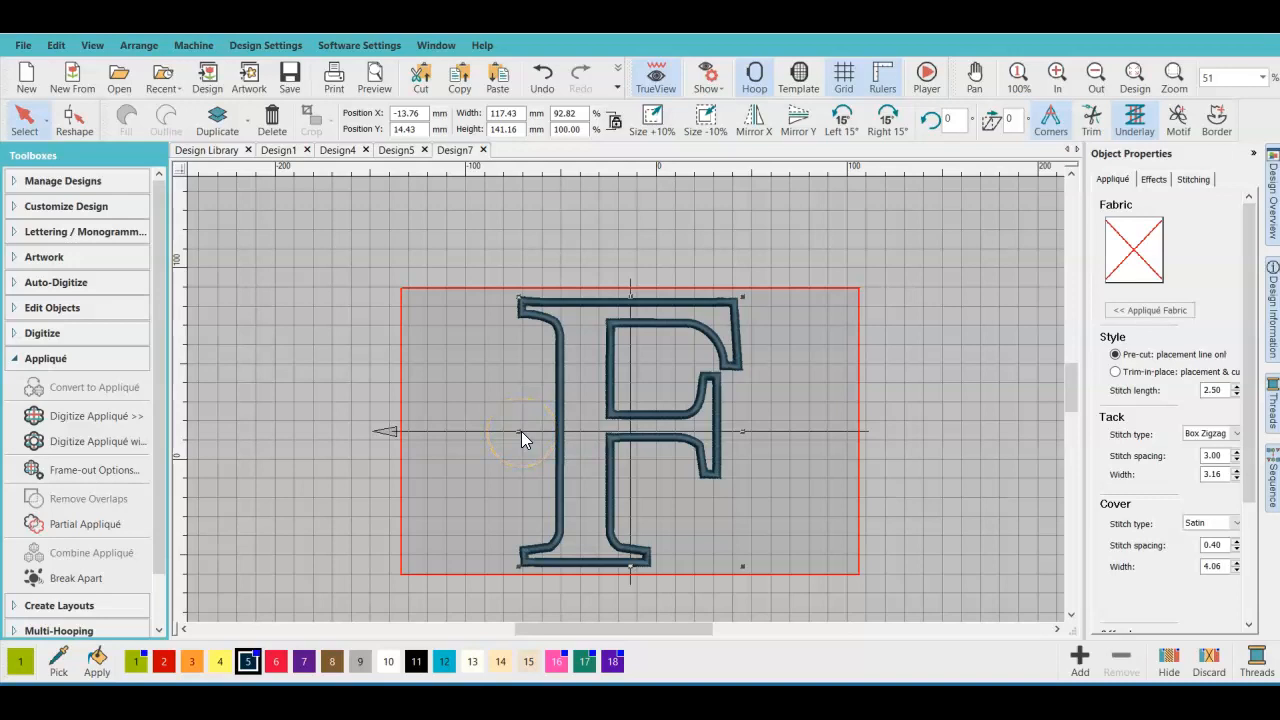
{"action": "left_click", "coordinate": [788, 453]}
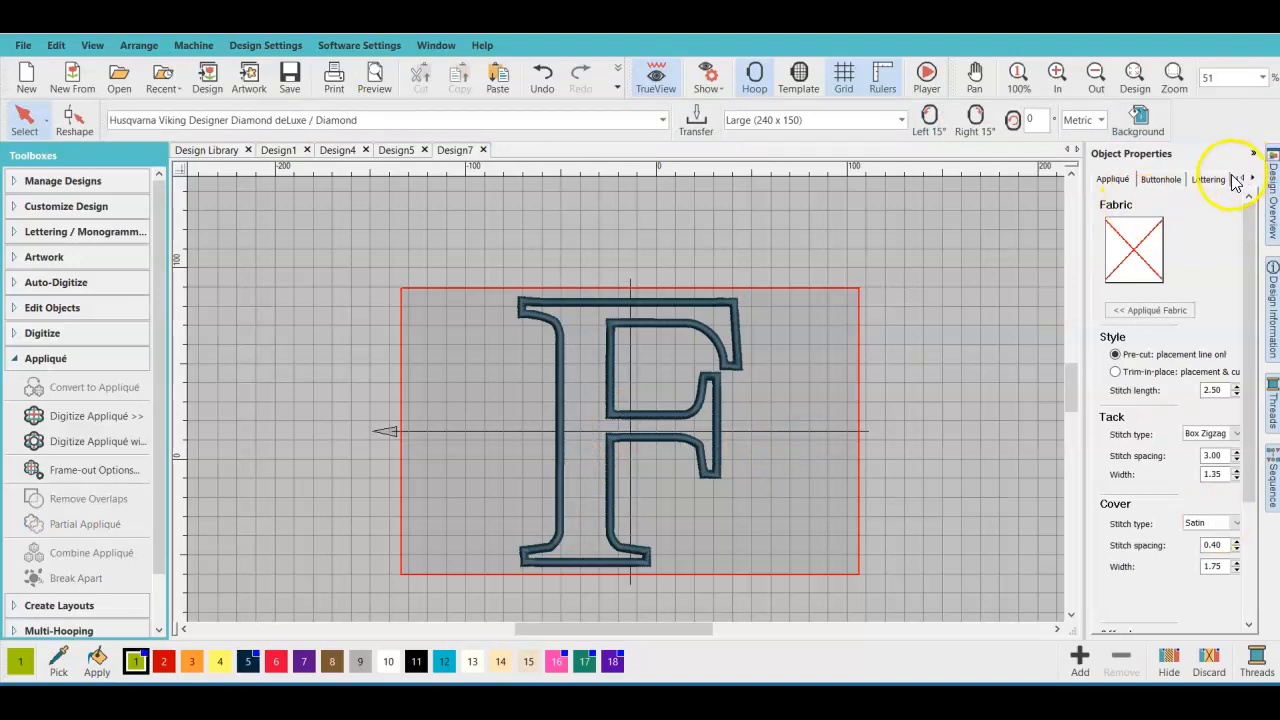
- Add a lettering object reading "Mrs." followed by the surname
{"action": "left_click", "coordinate": [1209, 179]}
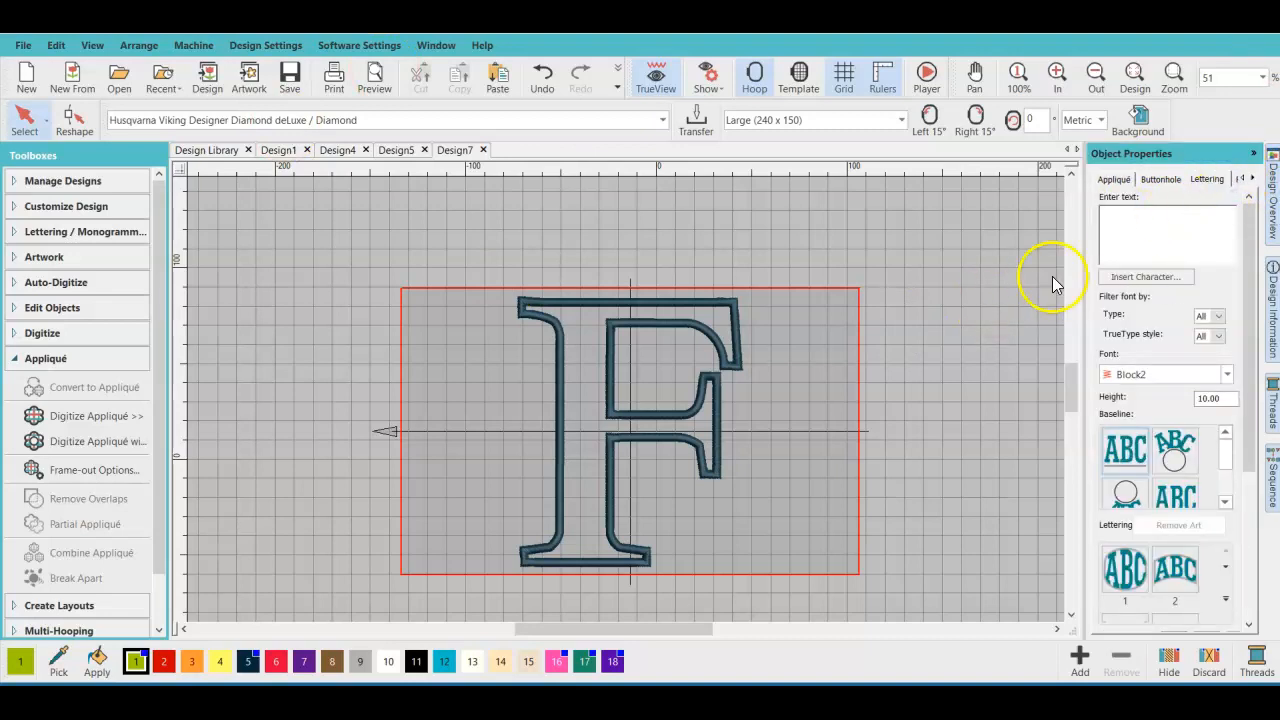
{"action": "left_click", "coordinate": [1164, 236]}
{"action": "type", "text": "Mrs"}
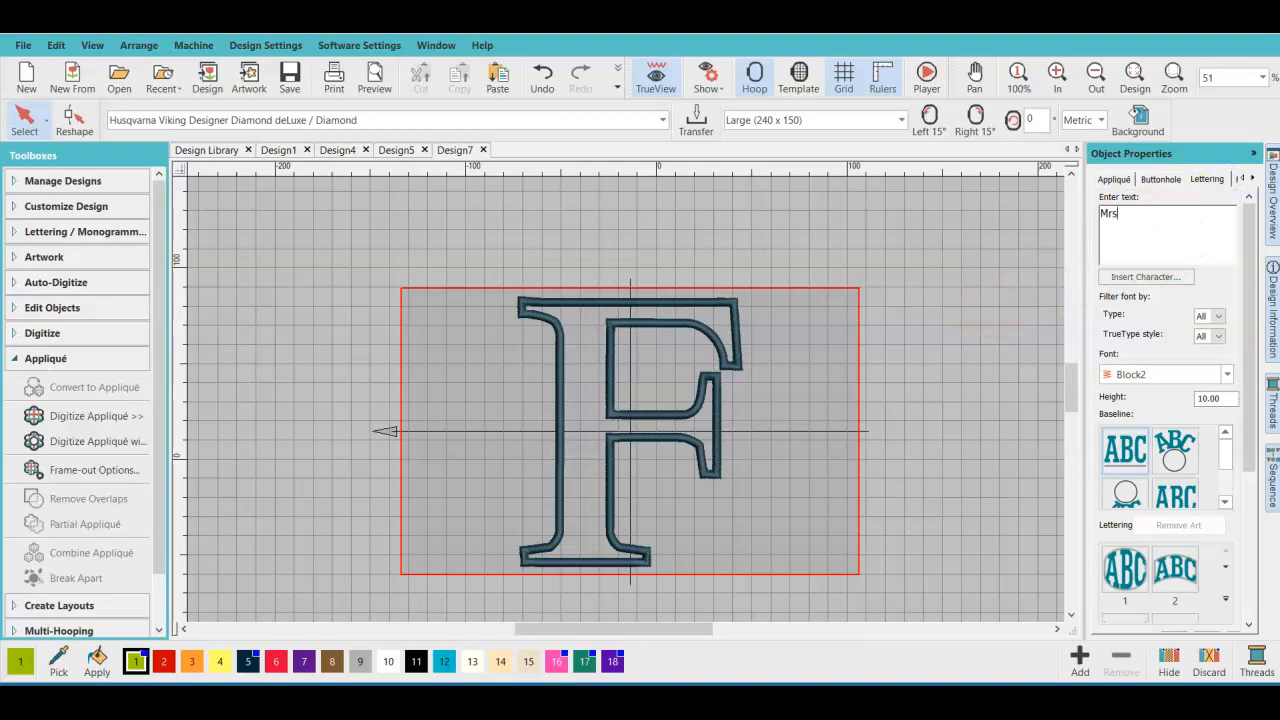
{"action": "type", "text": "."}
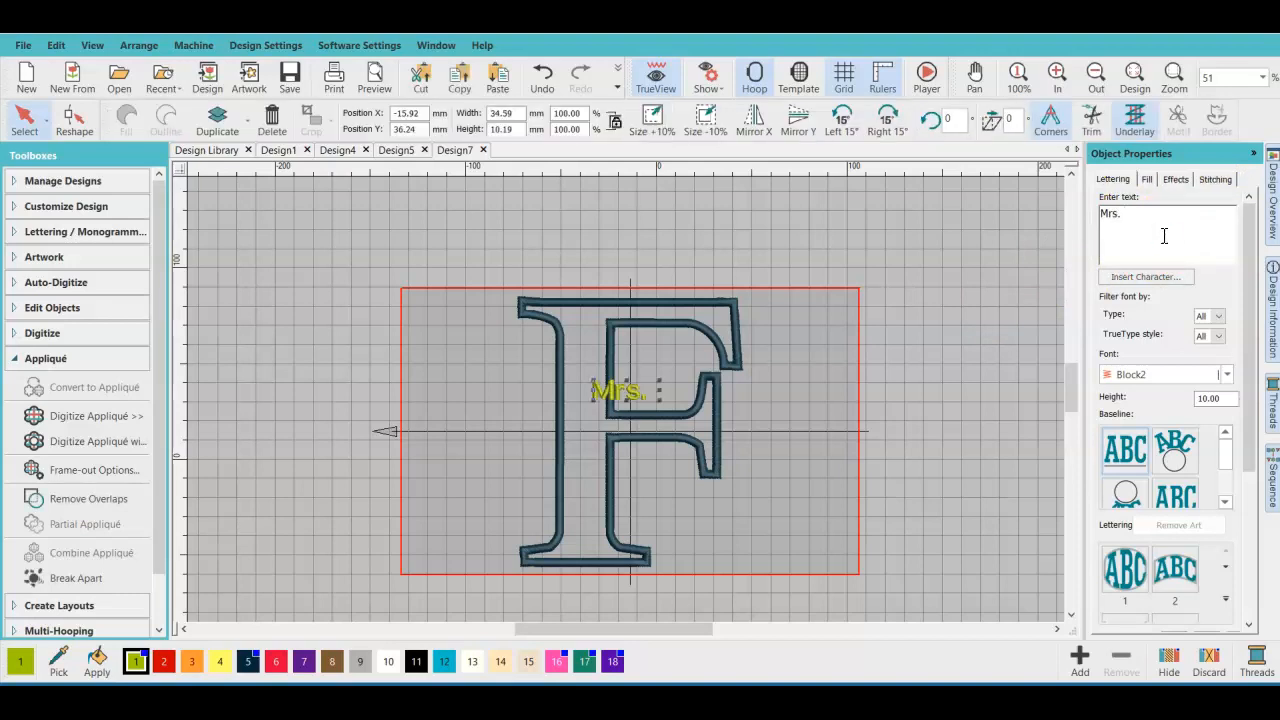
{"action": "type", "text": " Fields"}
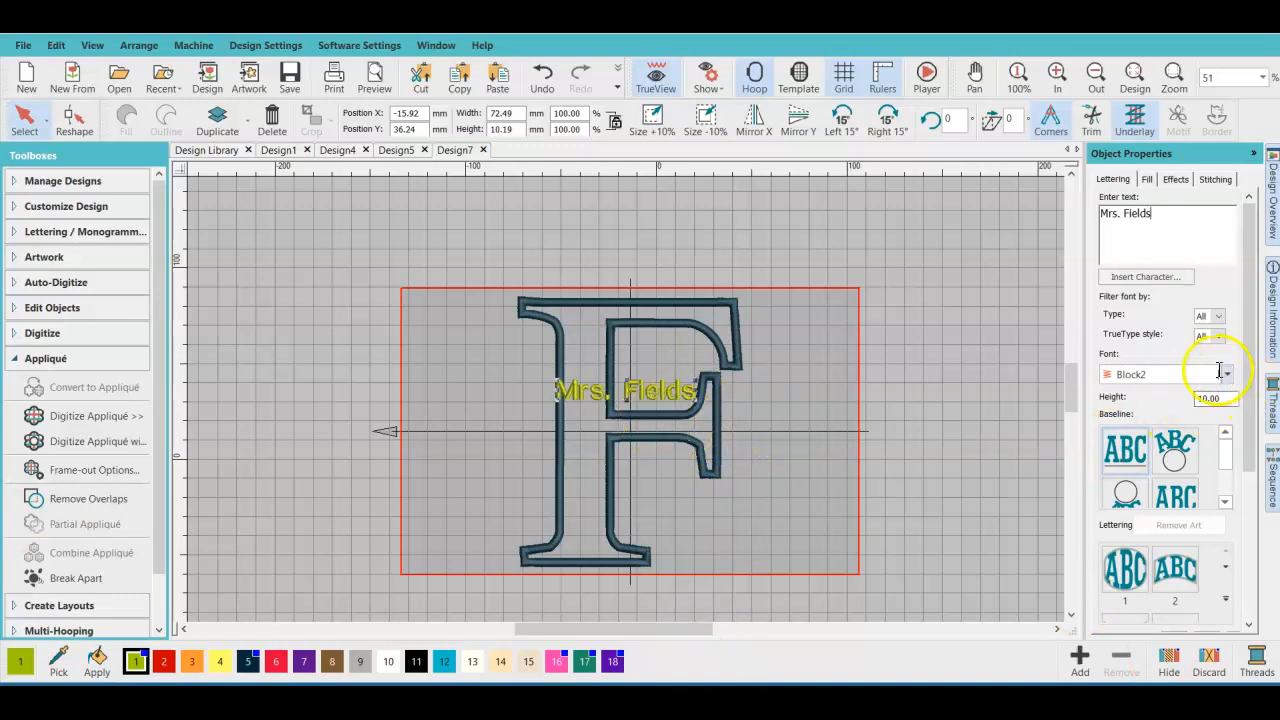
- Change the font of the name lettering to Serenity
{"action": "left_click", "coordinate": [1226, 374]}
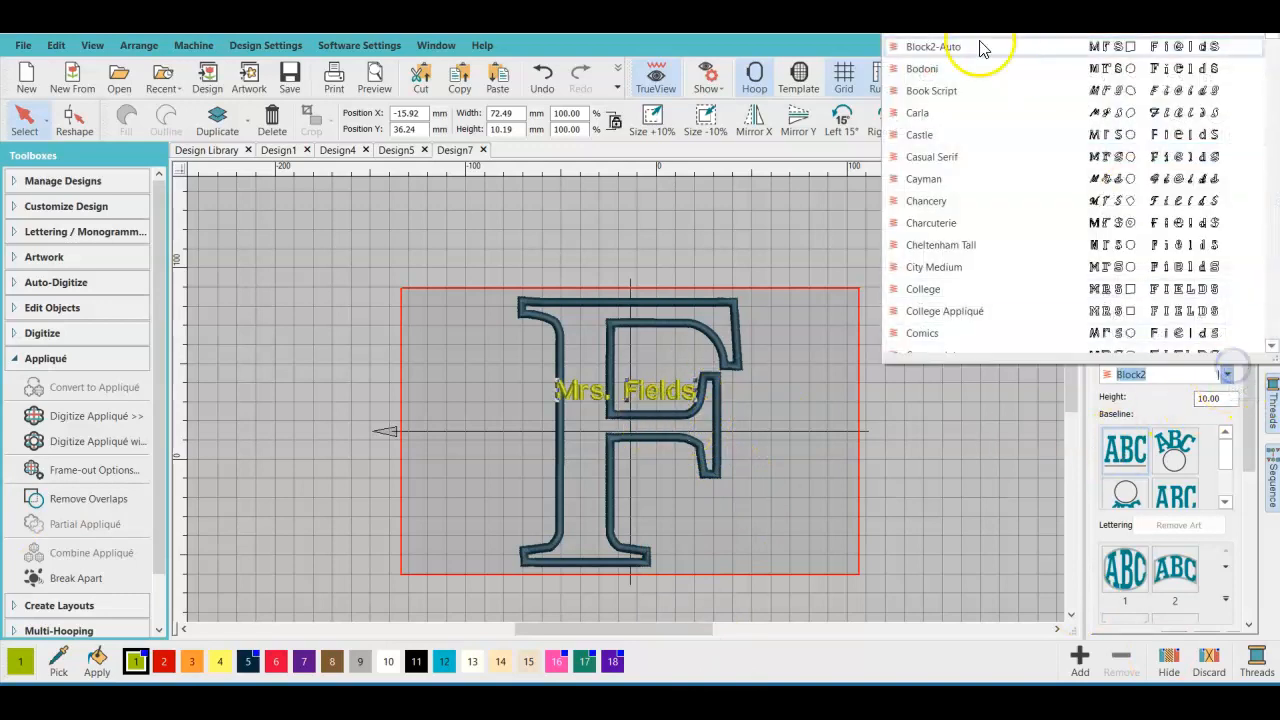
{"action": "scroll", "coordinate": [963, 75], "scroll_direction": "up", "scroll_amount": 5}
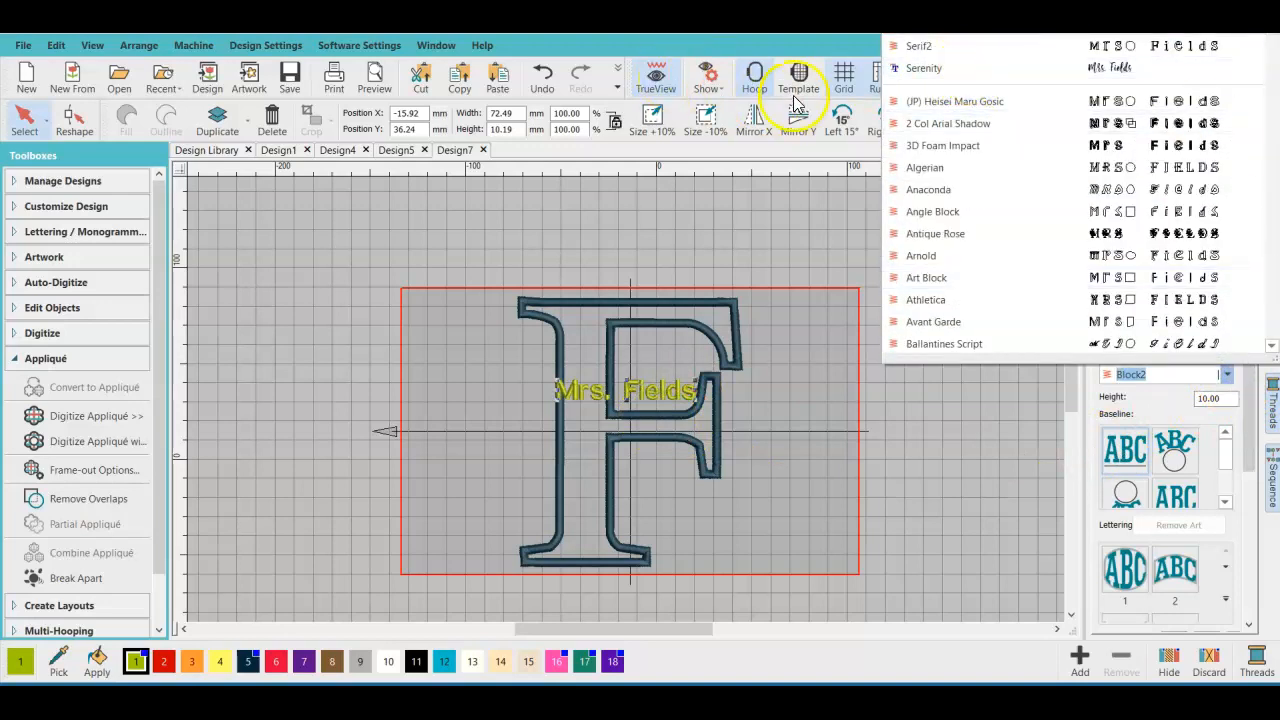
{"action": "left_click", "coordinate": [924, 67]}
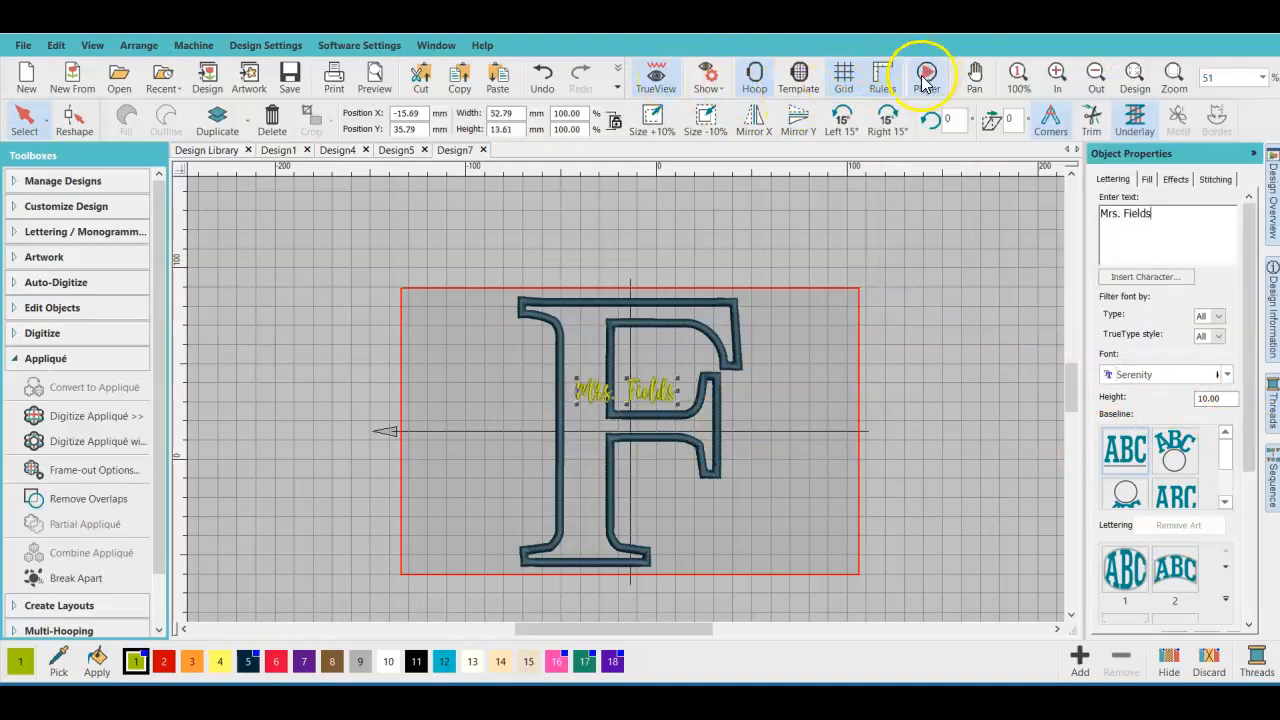
{"action": "left_click", "coordinate": [892, 287]}
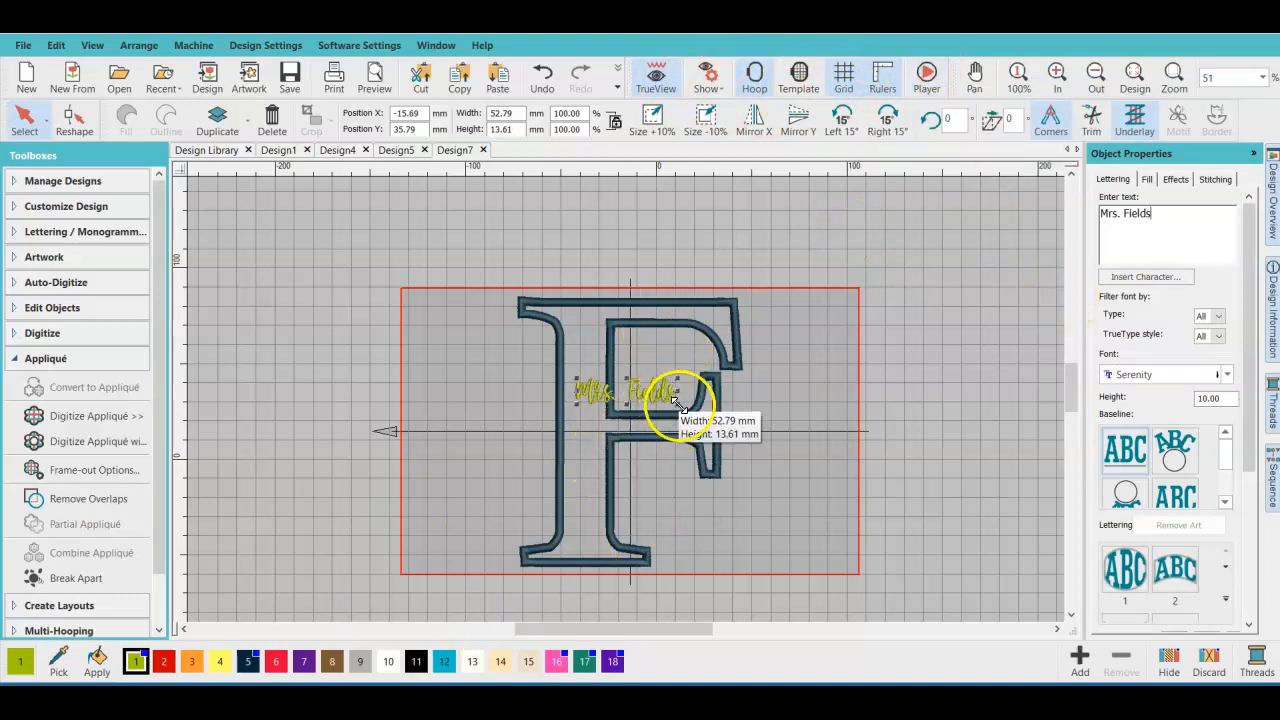
- Enlarge the name lettering to about 199 mm wide and 43 mm high and place it across the lower part of the F
{"action": "left_click_drag", "start_coordinate": [752, 485], "coordinate": [770, 497]}
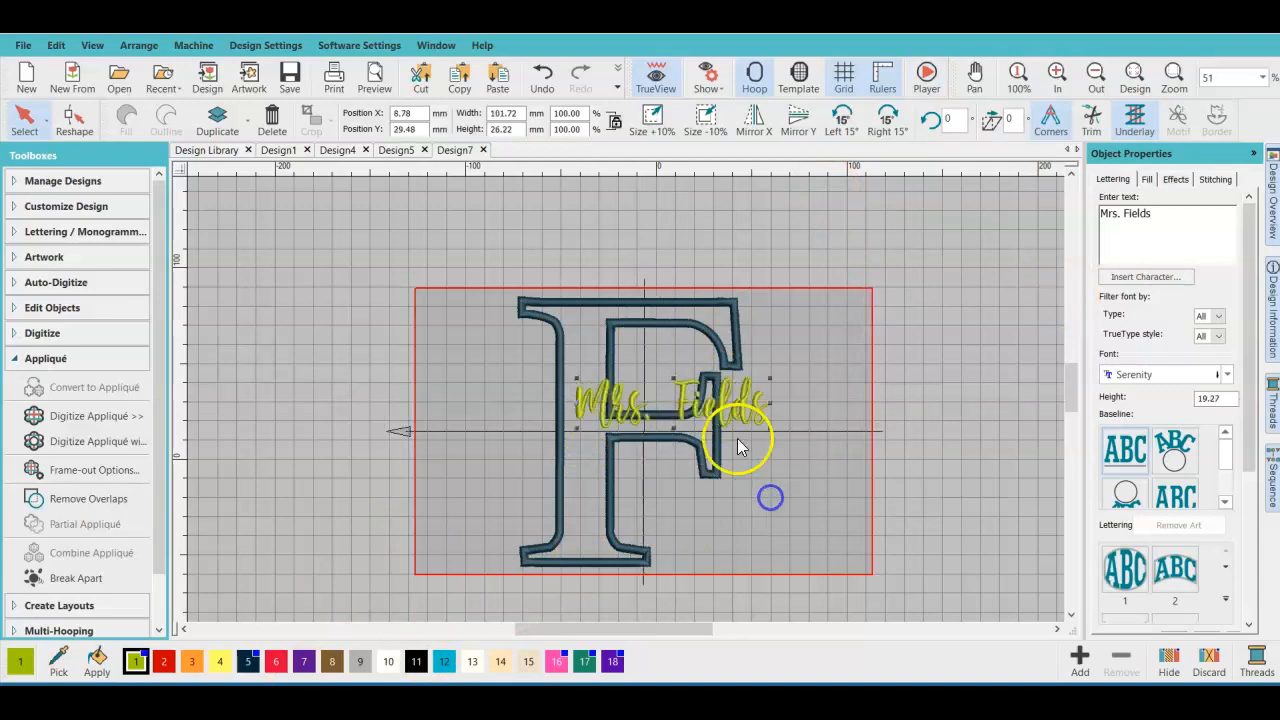
{"action": "left_click_drag", "start_coordinate": [574, 432], "coordinate": [649, 491]}
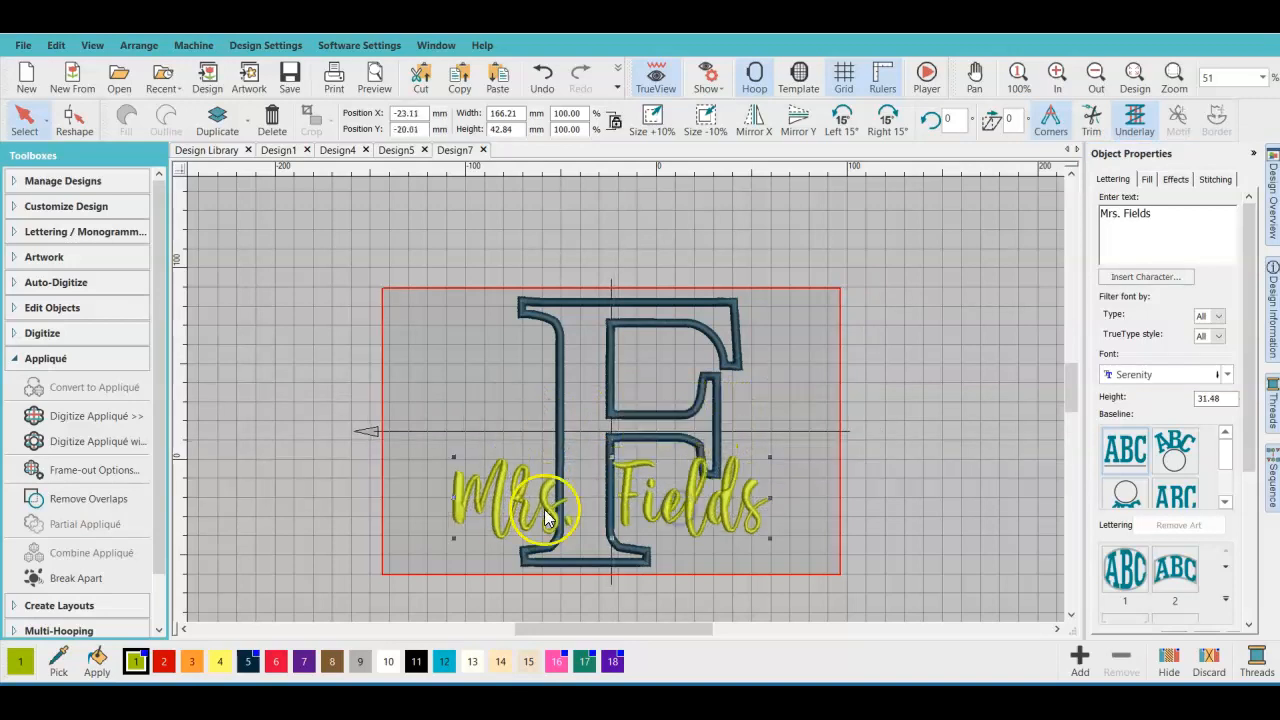
{"action": "left_click_drag", "start_coordinate": [453, 507], "coordinate": [406, 497]}
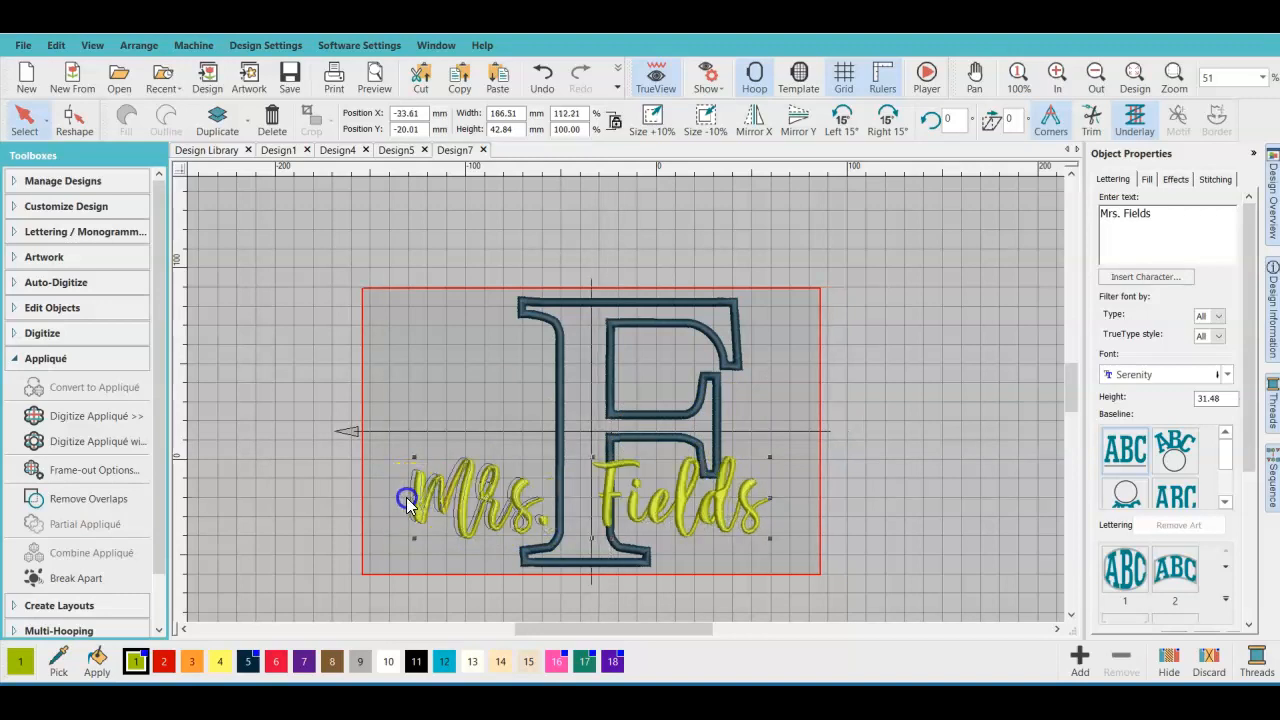
{"action": "left_click", "coordinate": [713, 526]}
{"action": "left_click_drag", "start_coordinate": [748, 494], "coordinate": [774, 501]}
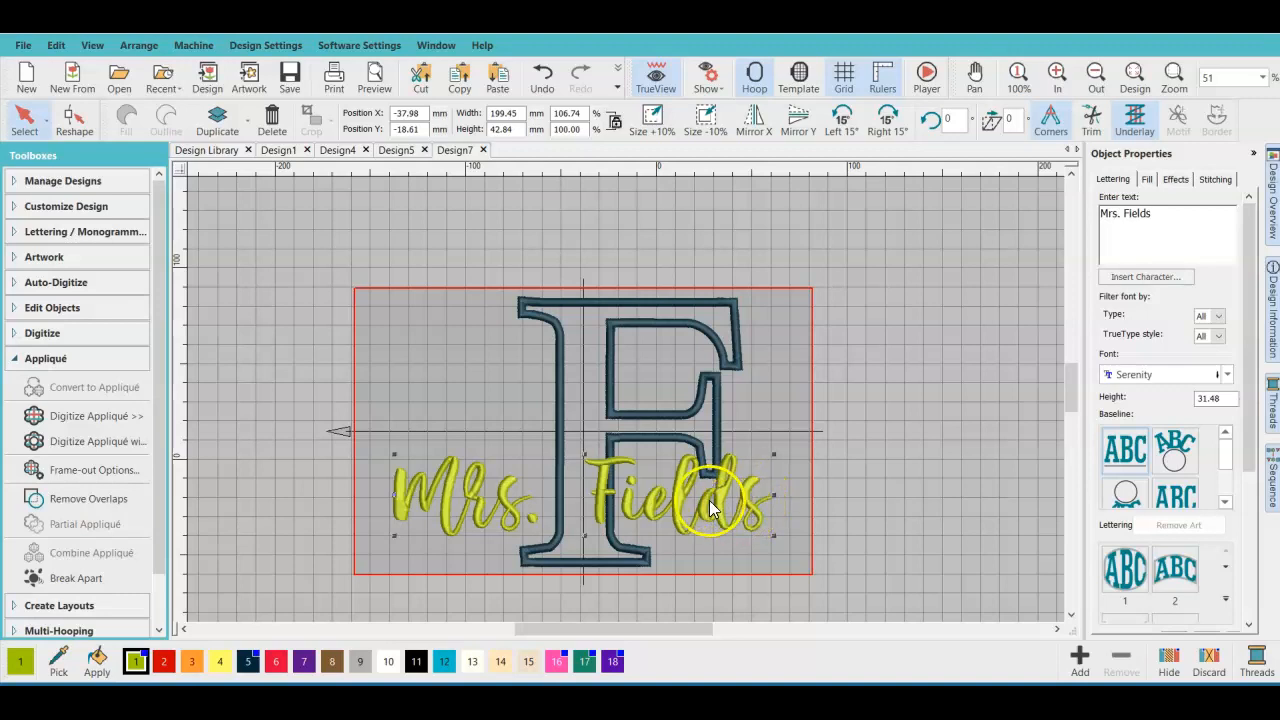
{"action": "left_click_drag", "start_coordinate": [735, 500], "coordinate": [757, 510]}
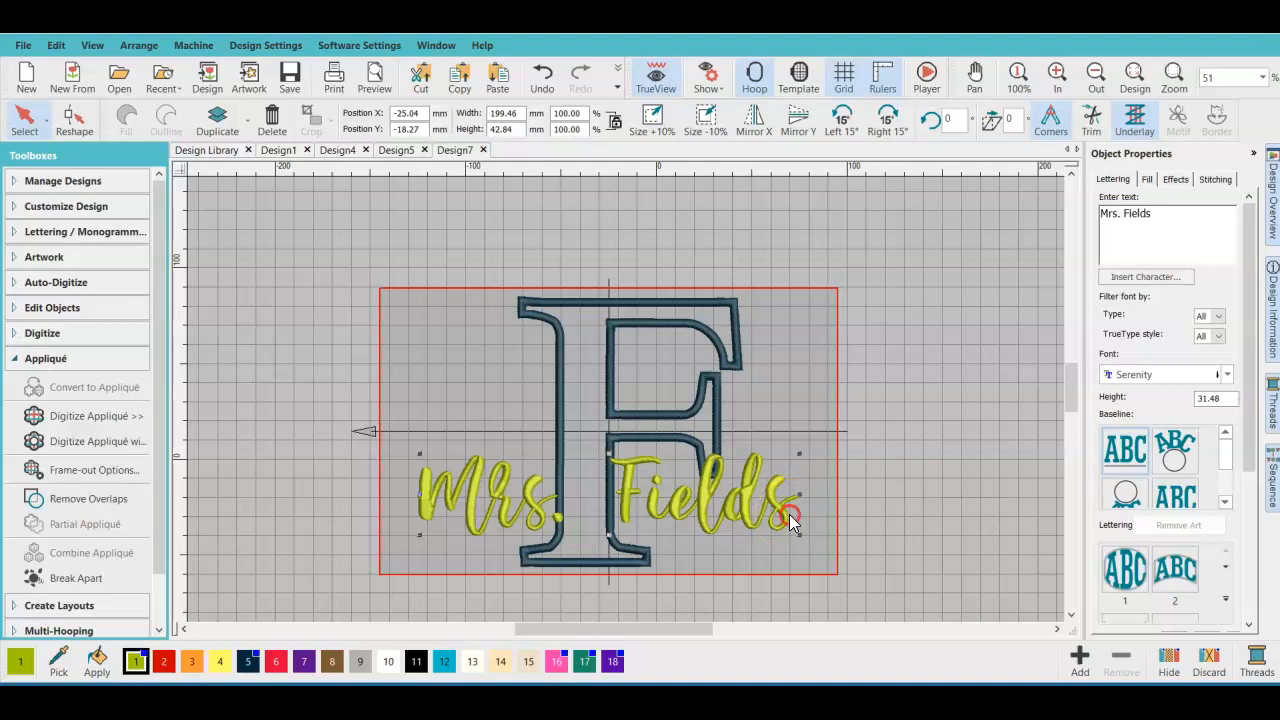
{"action": "right_click", "coordinate": [790, 514]}
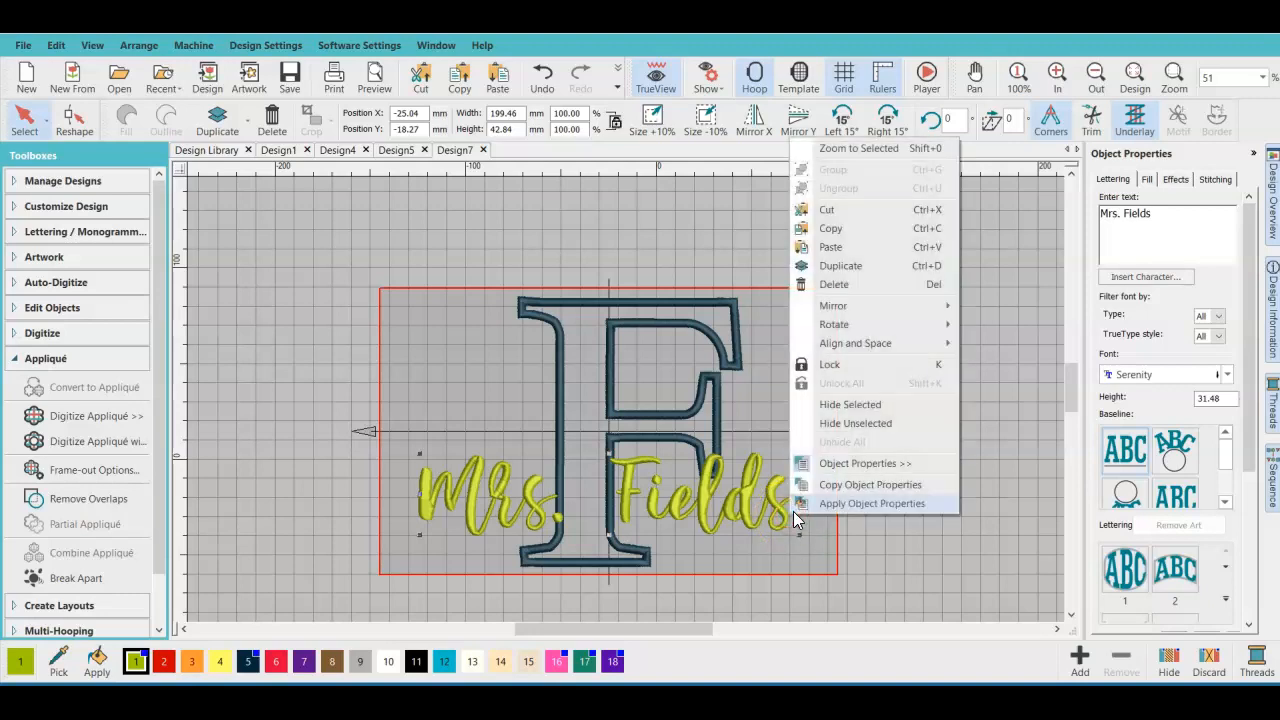
{"action": "mouse_move", "coordinate": [872, 324]}
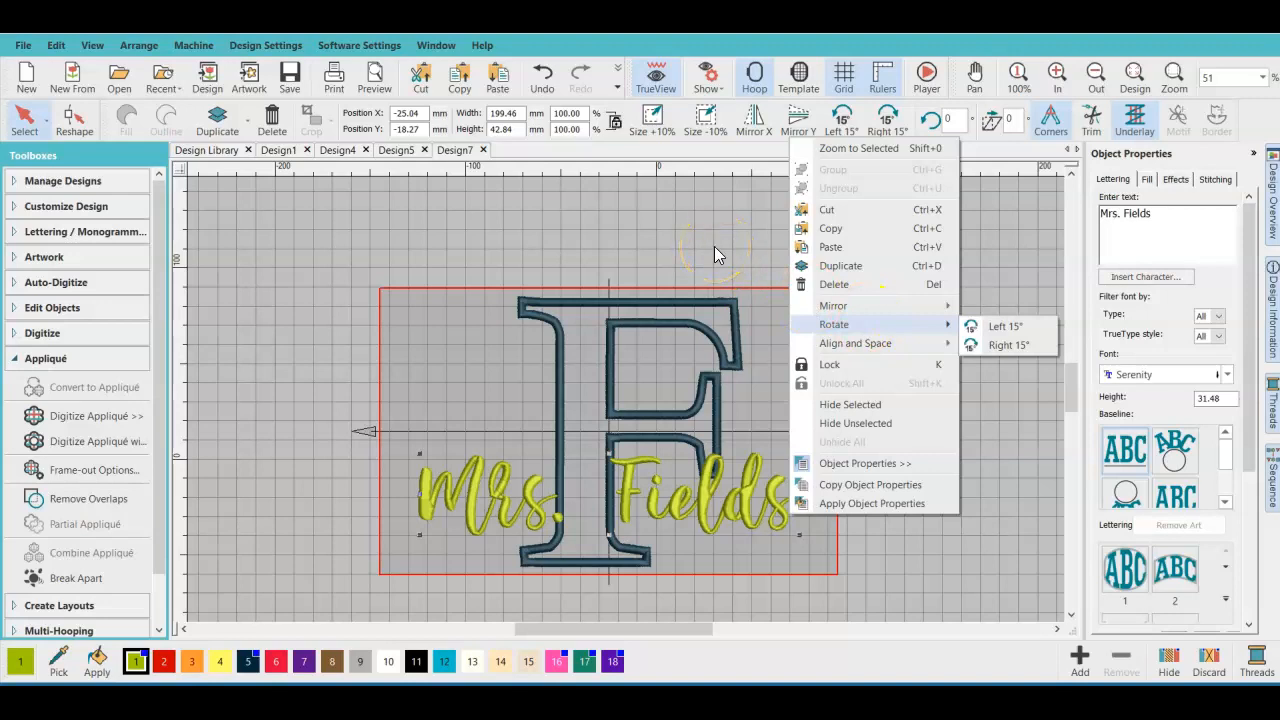
{"action": "left_click", "coordinate": [748, 409]}
- Break the name lettering apart into separate words
{"action": "left_click", "coordinate": [745, 502]}
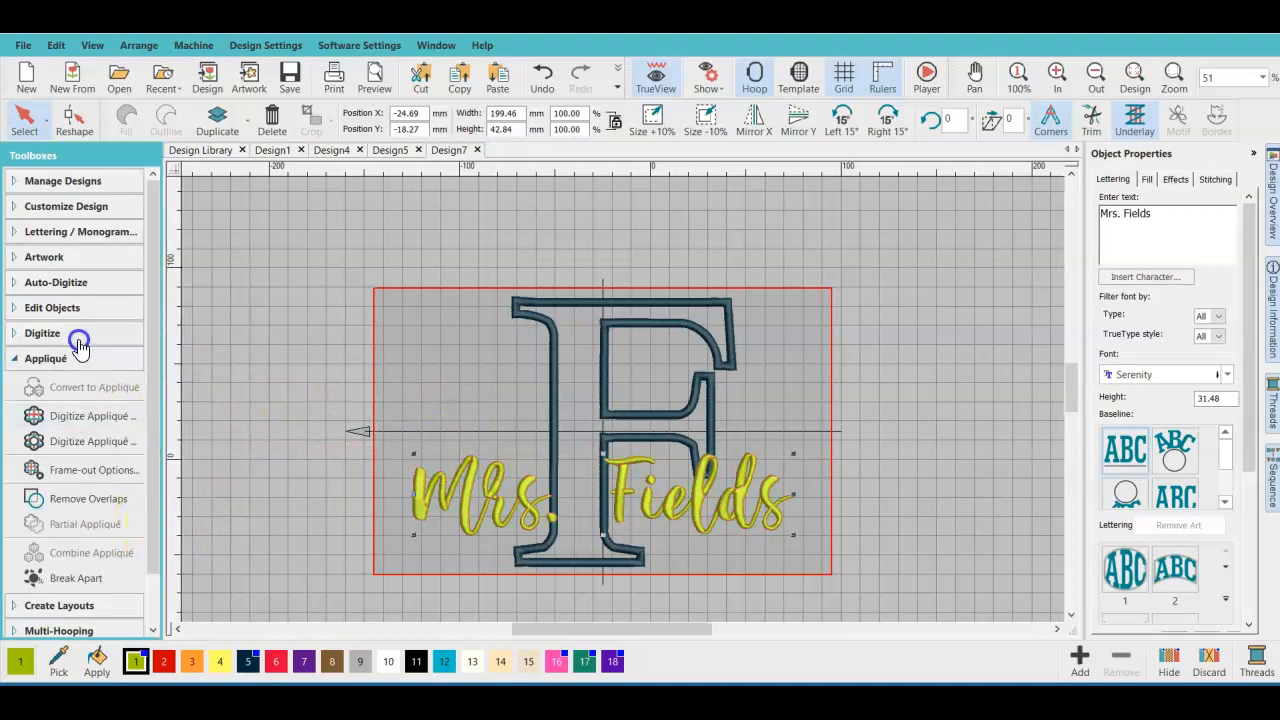
{"action": "left_click", "coordinate": [52, 307]}
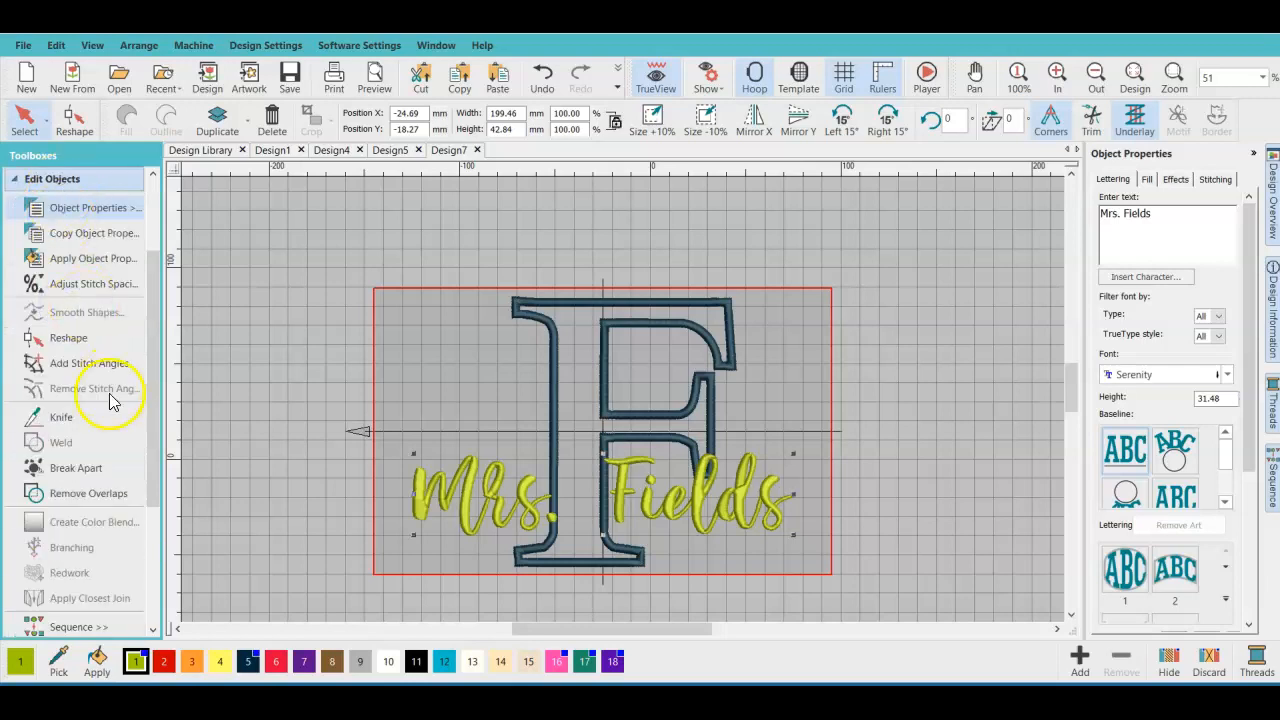
{"action": "left_click", "coordinate": [89, 468]}
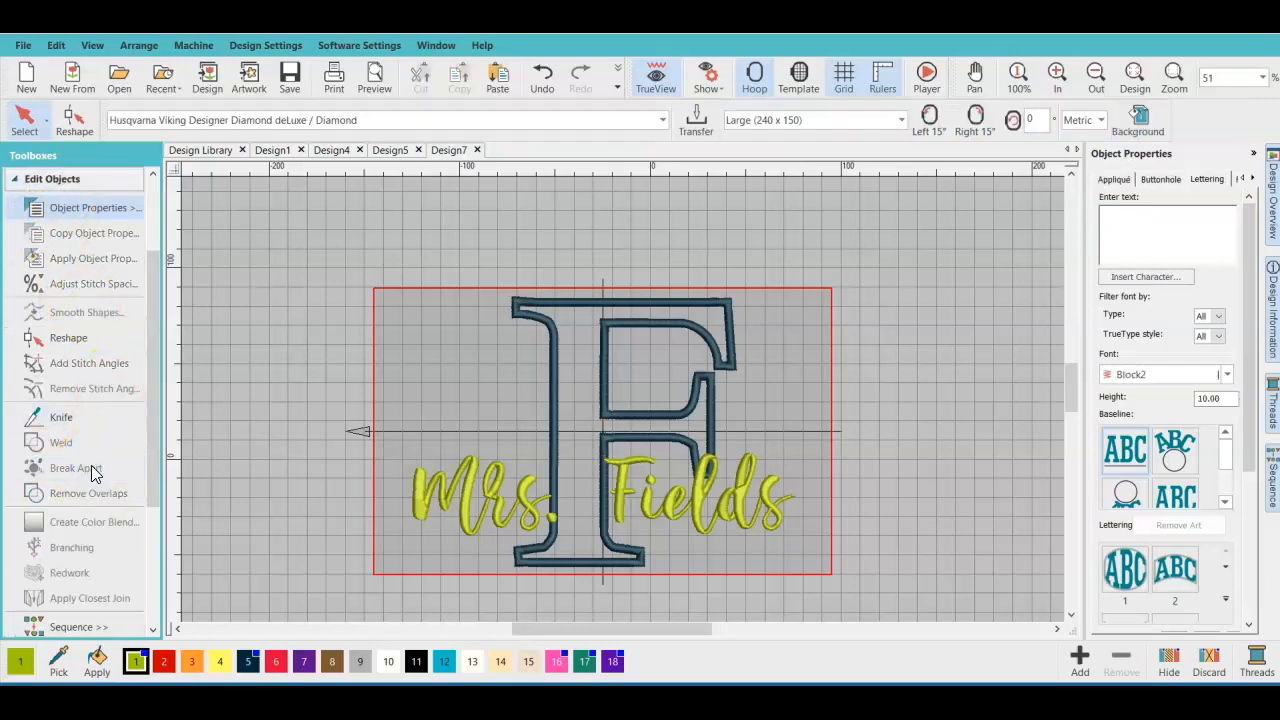
- Move "Mrs." to the left of the F's stem and the surname to the right of it
{"action": "left_click", "coordinate": [440, 508]}
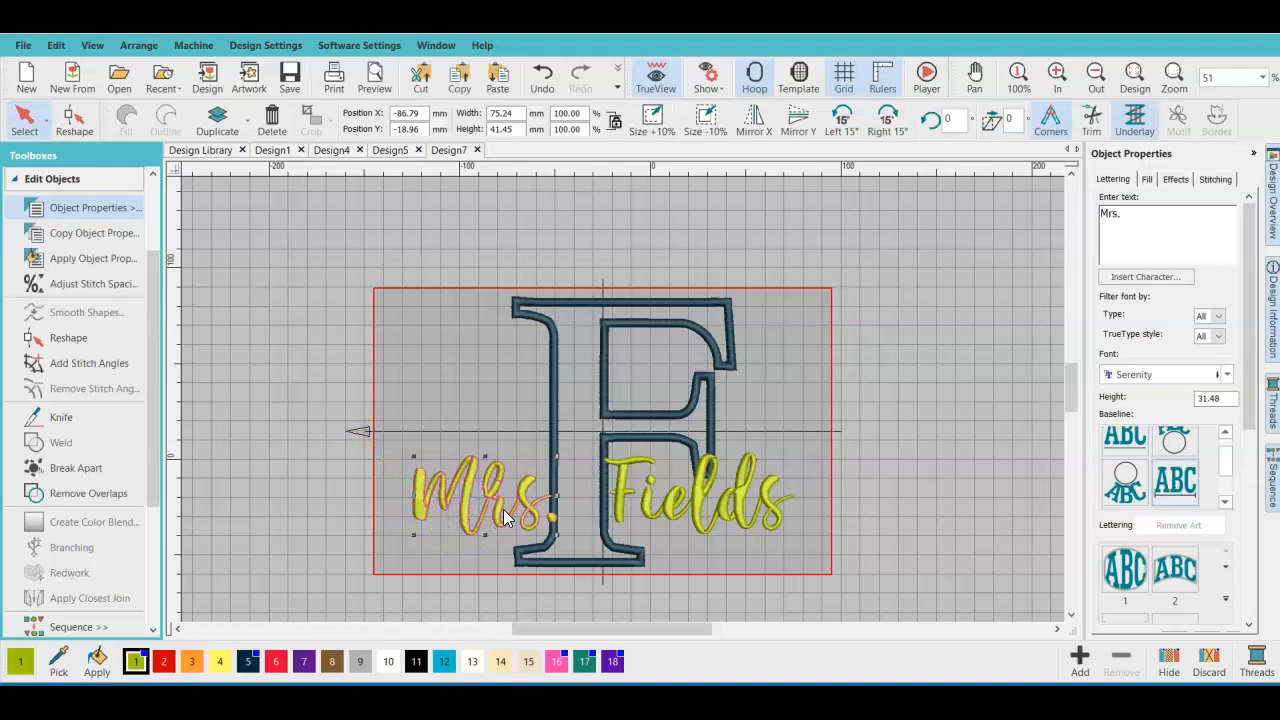
{"action": "left_click_drag", "start_coordinate": [503, 509], "coordinate": [476, 507]}
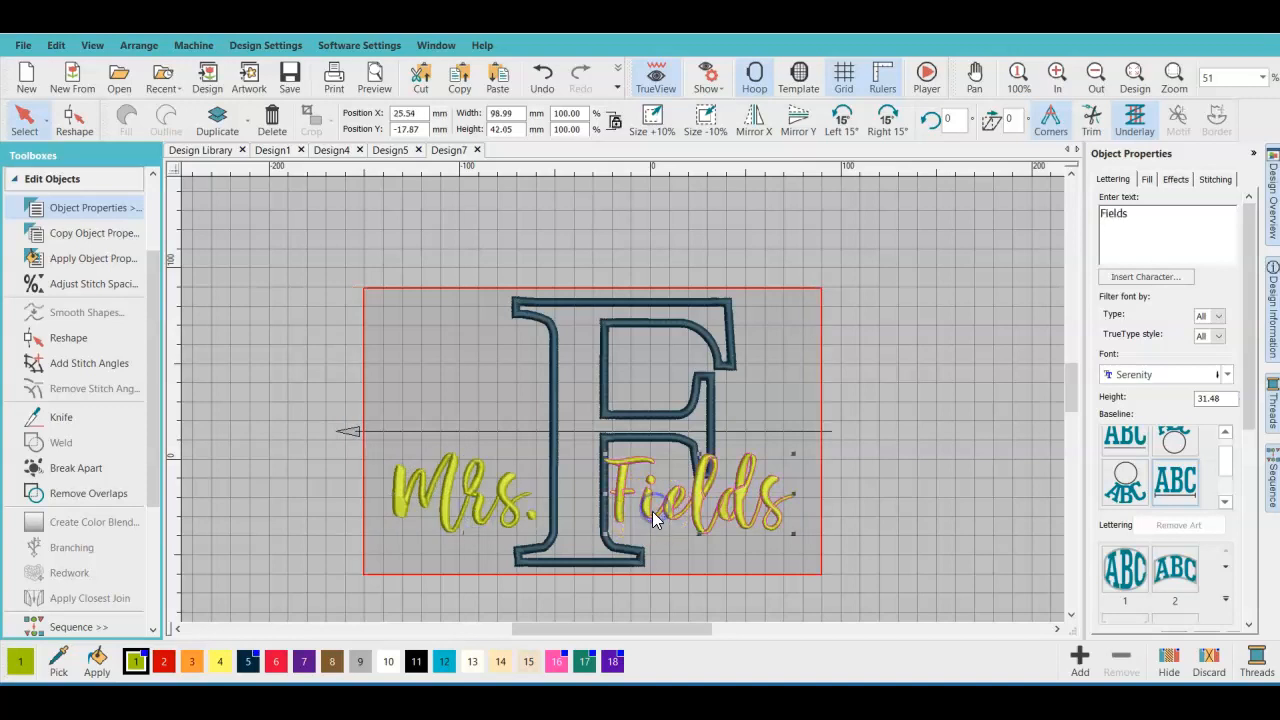
{"action": "left_click_drag", "start_coordinate": [687, 513], "coordinate": [710, 522]}
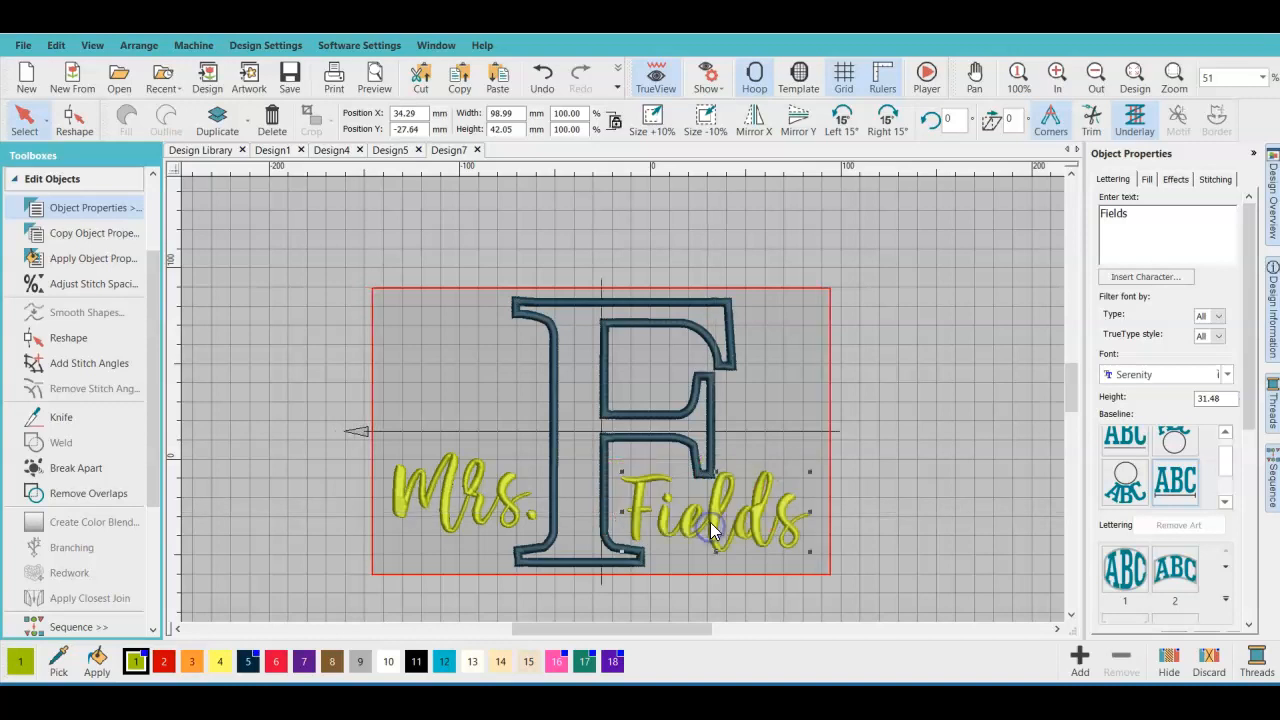
- Reduce the height of the surname to about 30 mm and of "Mrs." to about 28 mm
{"action": "left_click_drag", "start_coordinate": [716, 470], "coordinate": [690, 521]}
{"action": "left_click", "coordinate": [481, 489]}
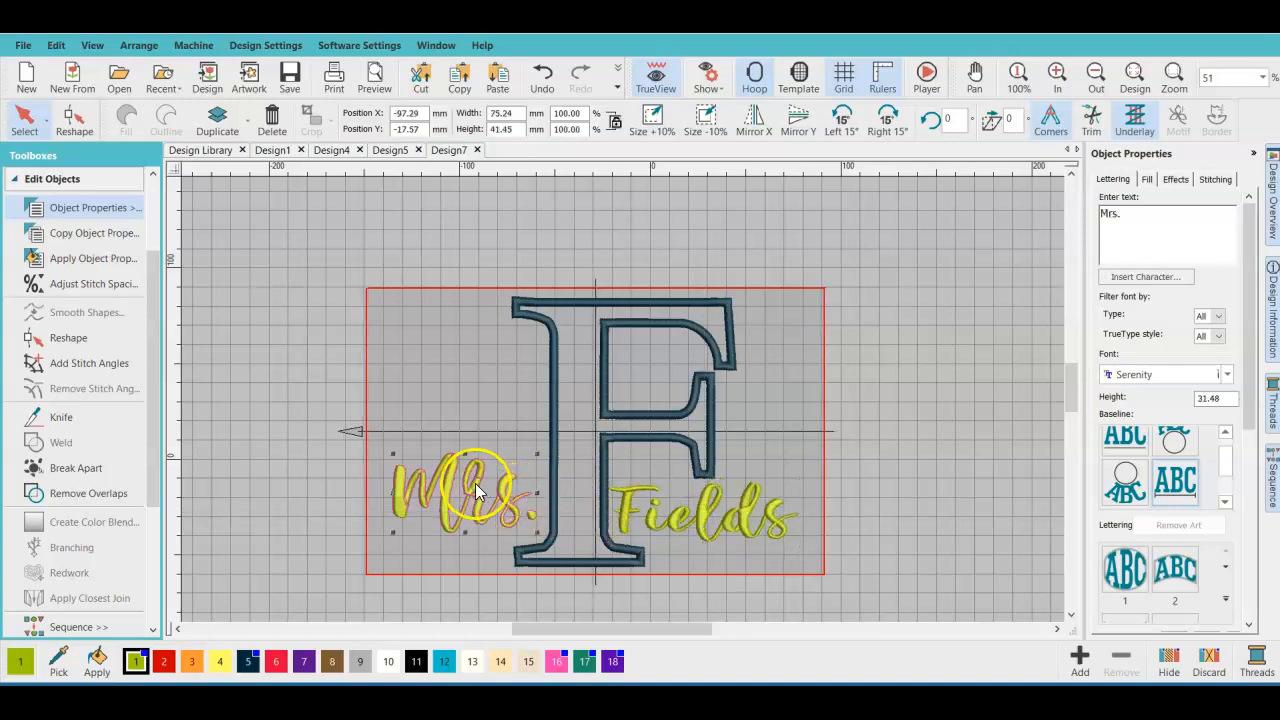
{"action": "left_click_drag", "start_coordinate": [466, 453], "coordinate": [464, 478]}
- Nudge both words into position beside the F's stem and widen "Mrs." to about 86 mm
{"action": "left_click", "coordinate": [620, 516]}
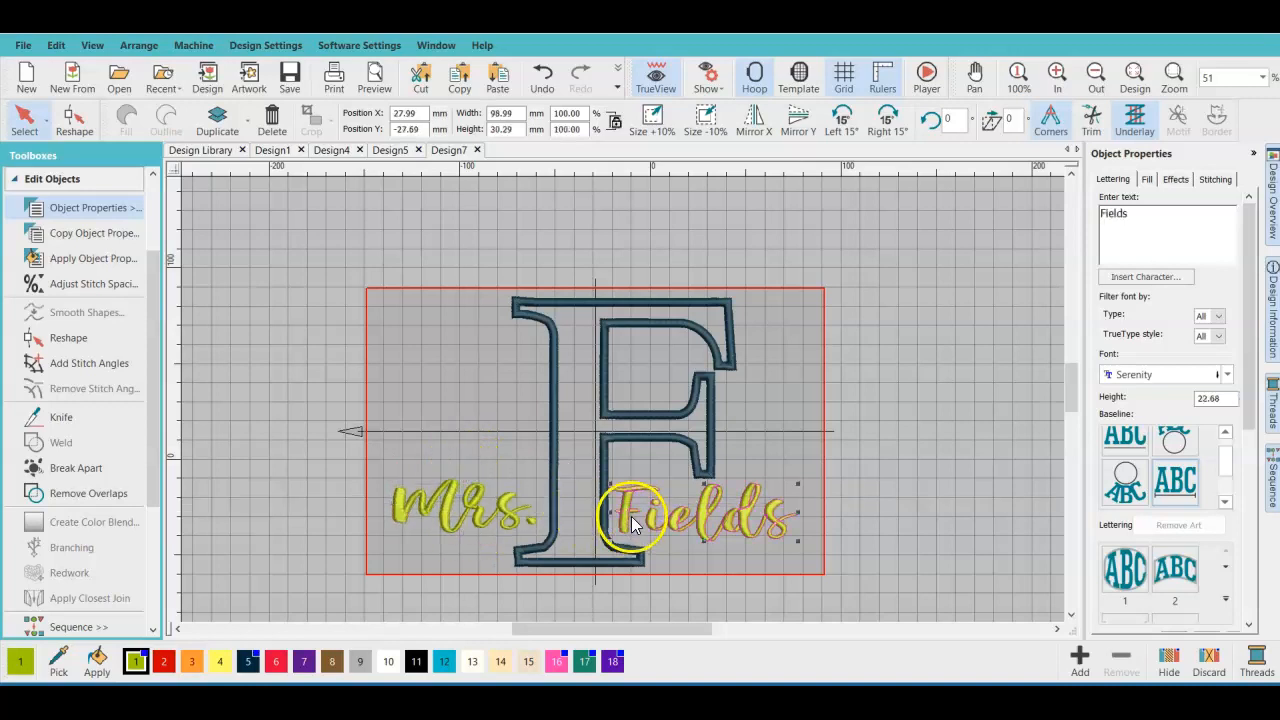
{"action": "left_click_drag", "start_coordinate": [421, 482], "coordinate": [452, 514]}
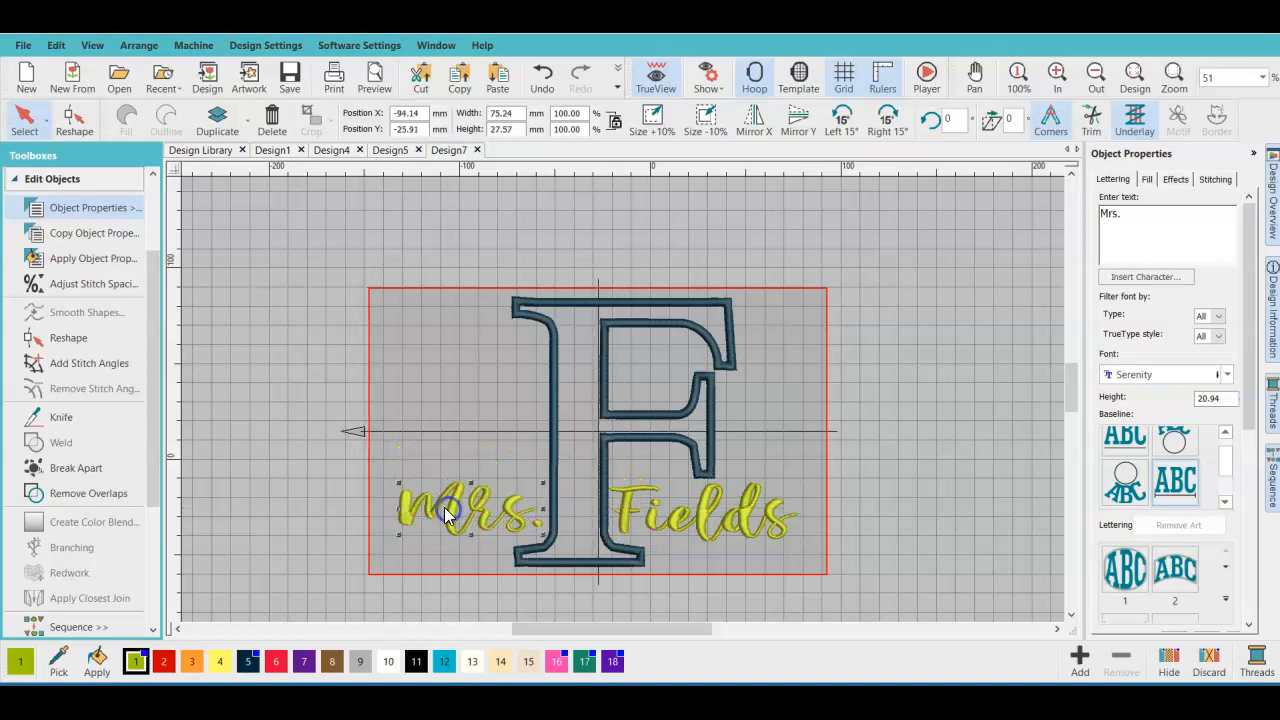
{"action": "left_click", "coordinate": [698, 530]}
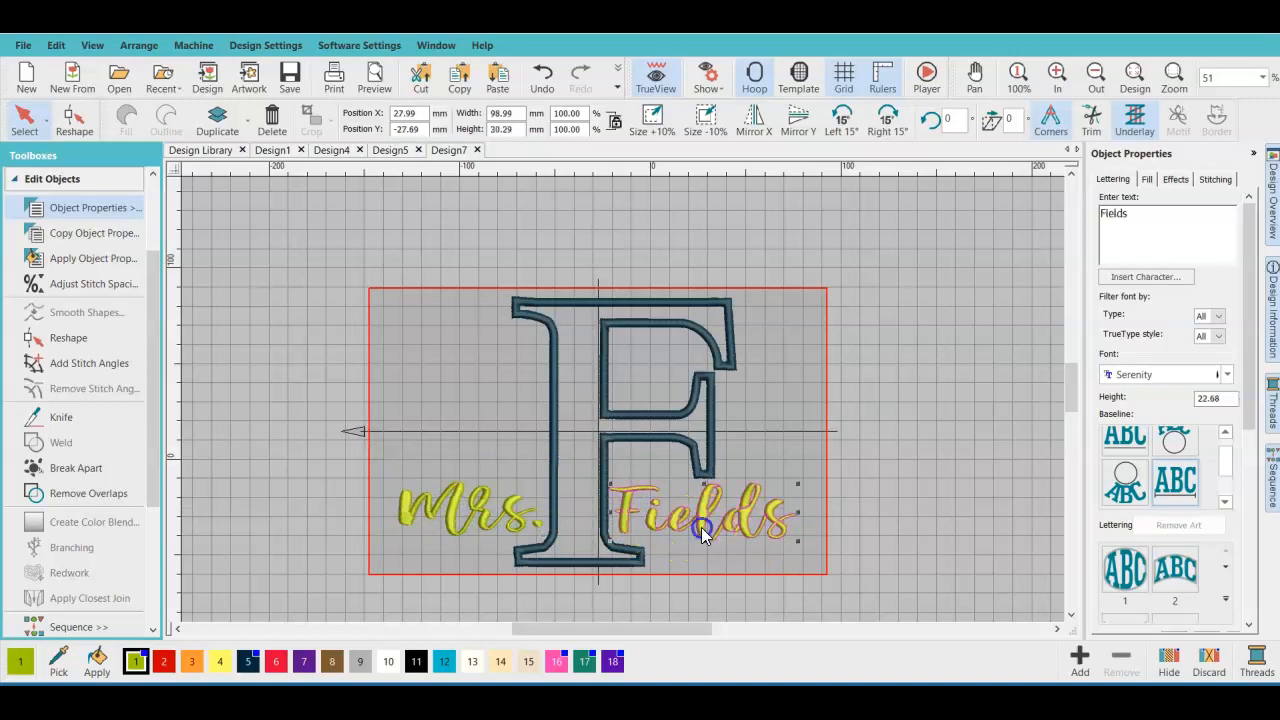
{"action": "left_click_drag", "start_coordinate": [703, 526], "coordinate": [706, 528]}
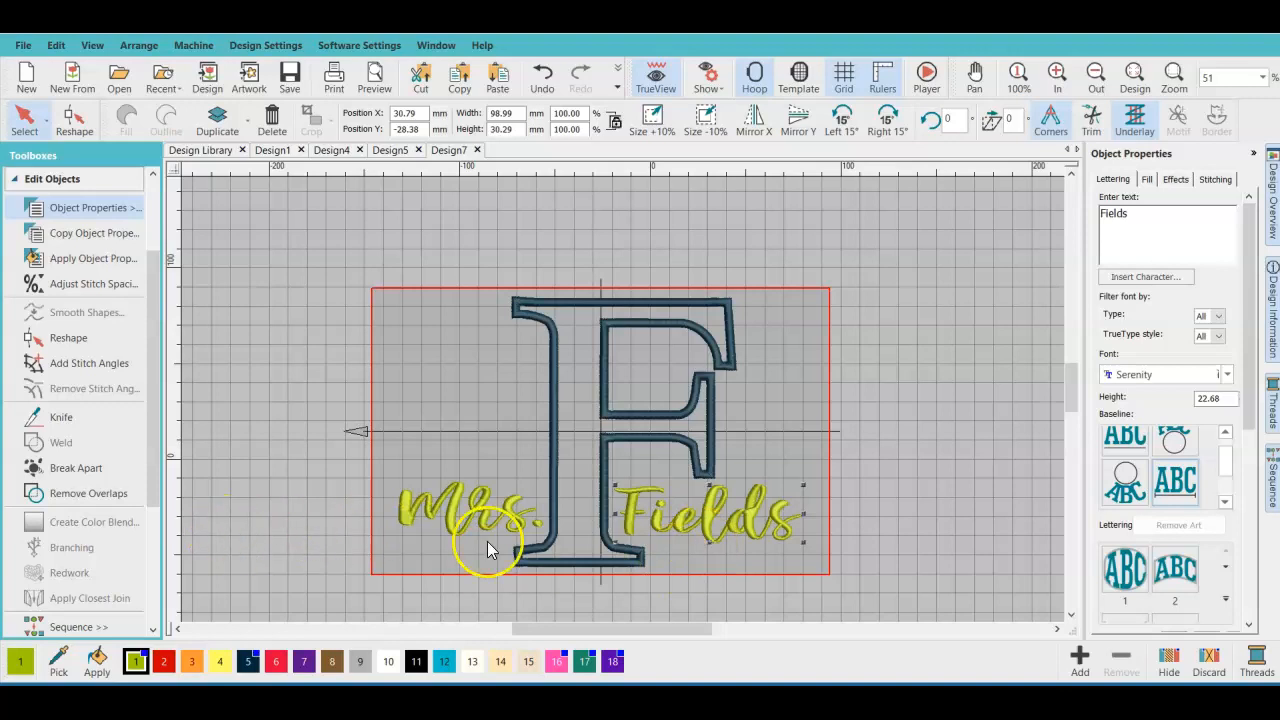
{"action": "left_click", "coordinate": [443, 510]}
{"action": "left_click_drag", "start_coordinate": [401, 514], "coordinate": [378, 508]}
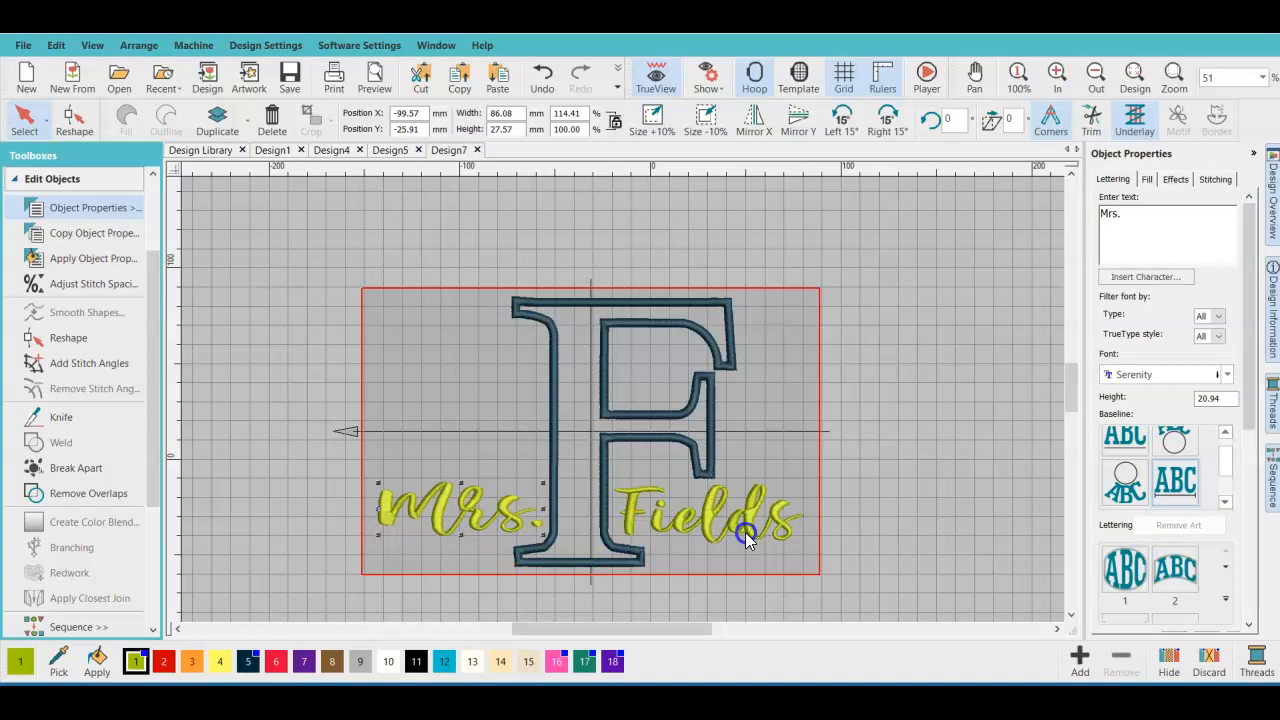
- Narrow the appliqué F from both sides to about 101 mm wide so it clears the lettering
{"action": "left_click", "coordinate": [705, 439]}
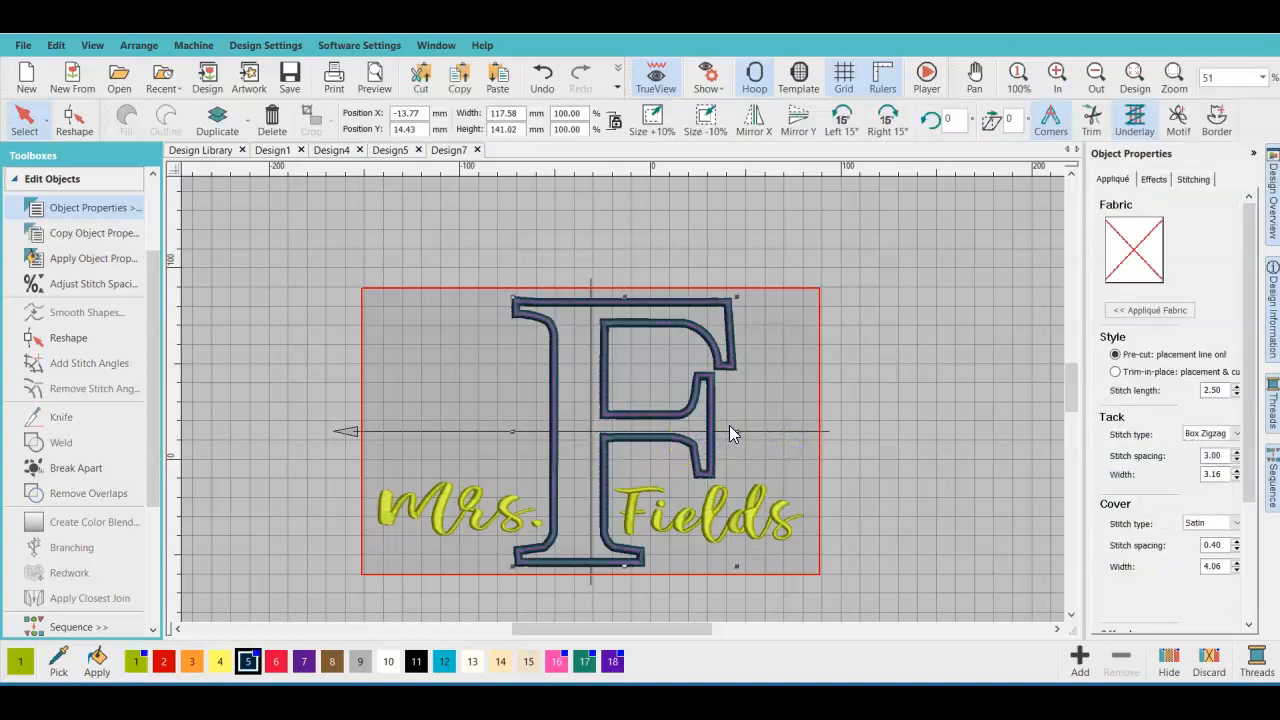
{"action": "left_click_drag", "start_coordinate": [737, 430], "coordinate": [719, 432]}
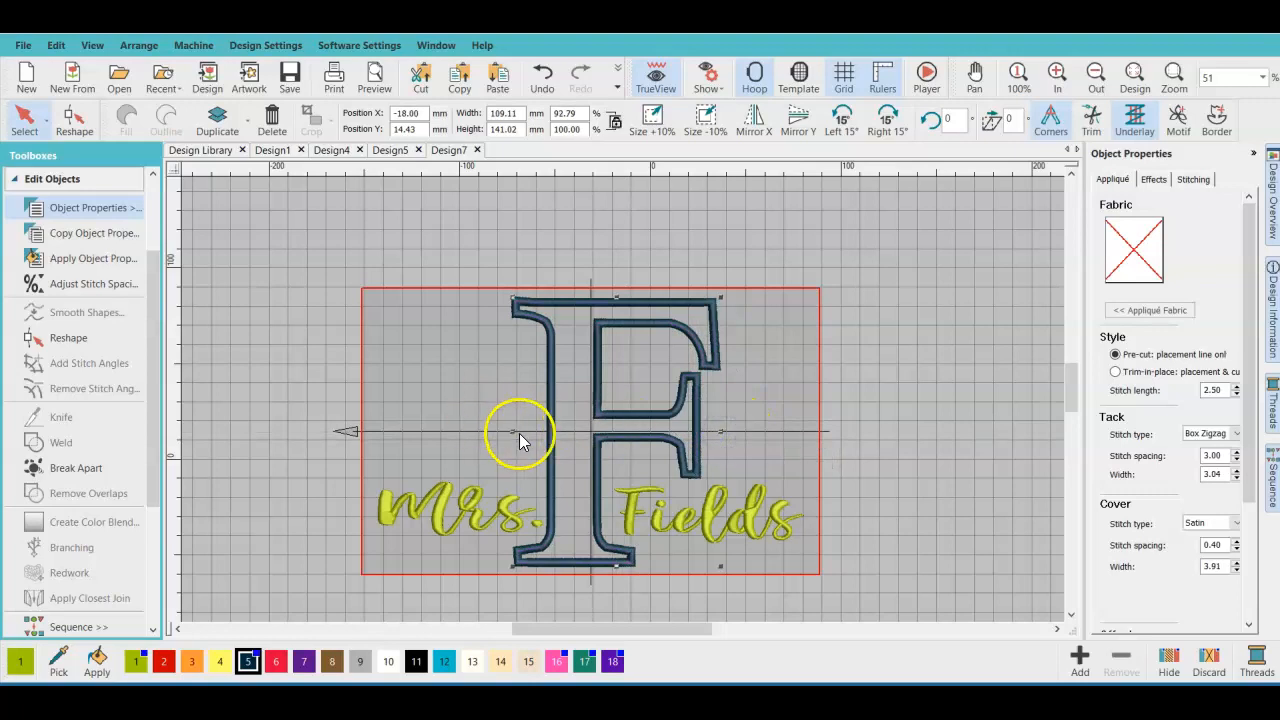
{"action": "left_click_drag", "start_coordinate": [514, 431], "coordinate": [520, 434]}
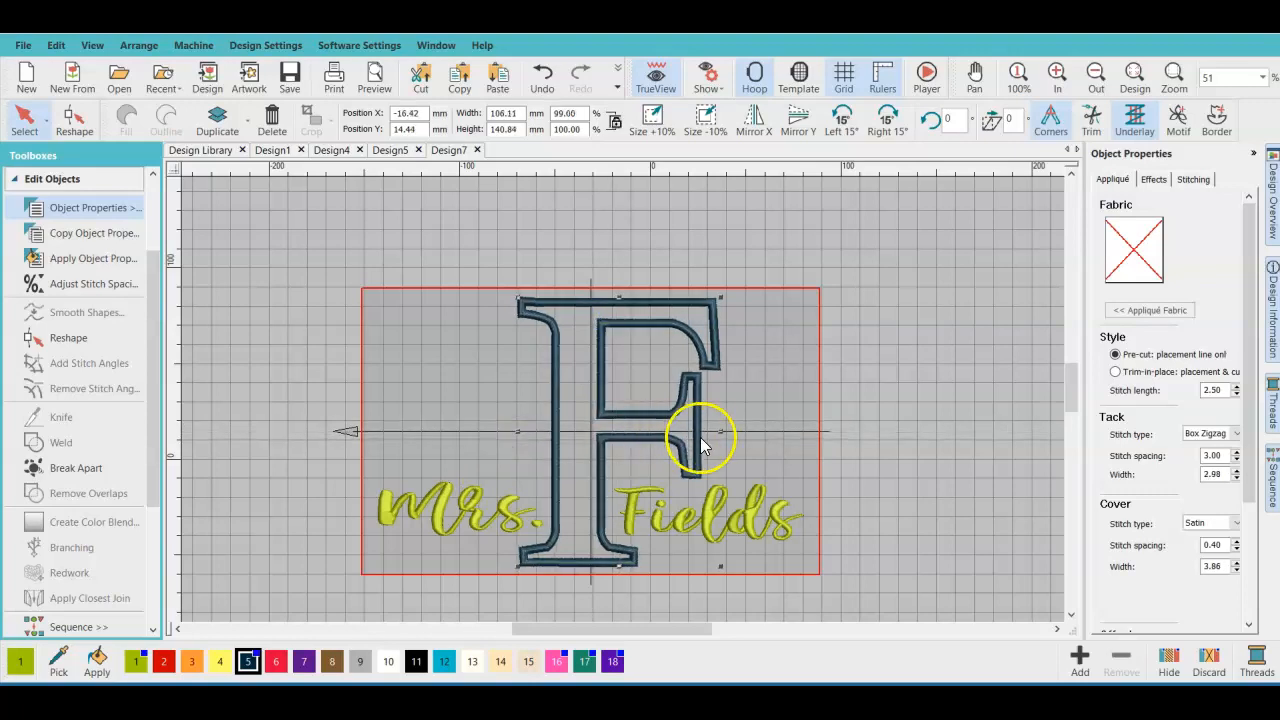
{"action": "left_click_drag", "start_coordinate": [715, 436], "coordinate": [711, 434]}
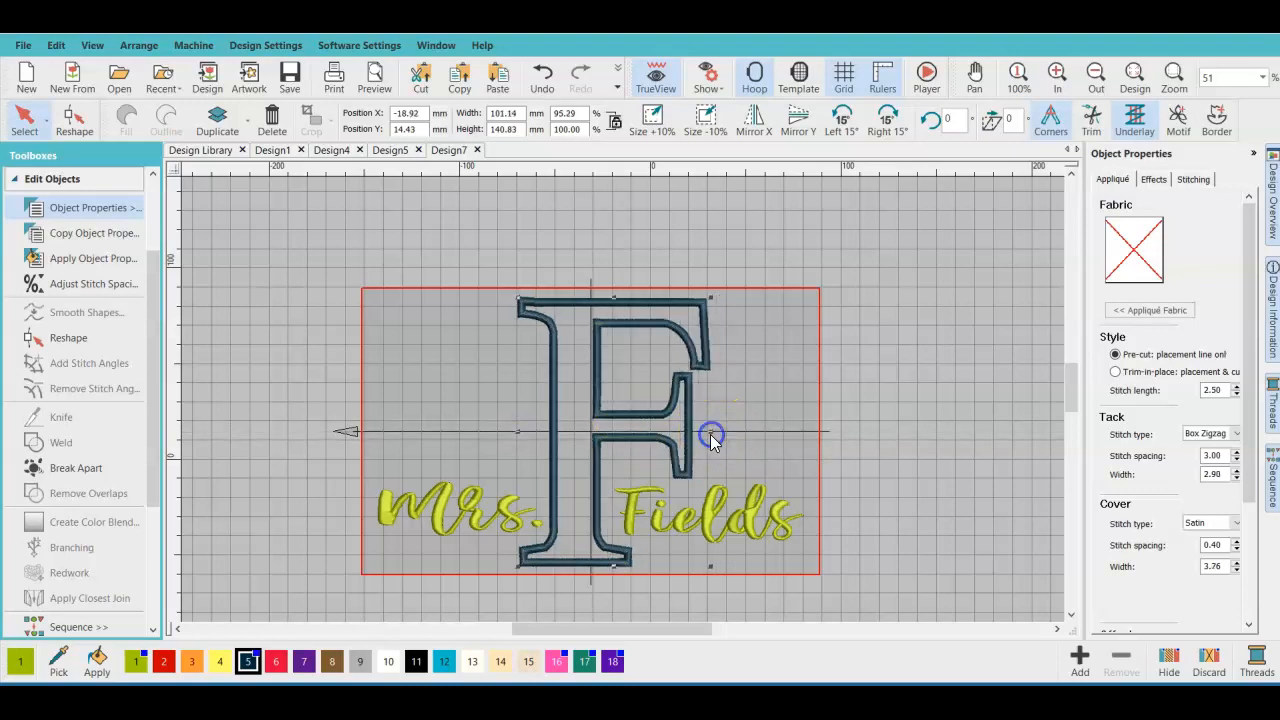
- Move "Mrs." slightly up and stretch its height to about 39 mm
{"action": "left_click", "coordinate": [511, 511]}
{"action": "left_click_drag", "start_coordinate": [514, 510], "coordinate": [516, 511]}
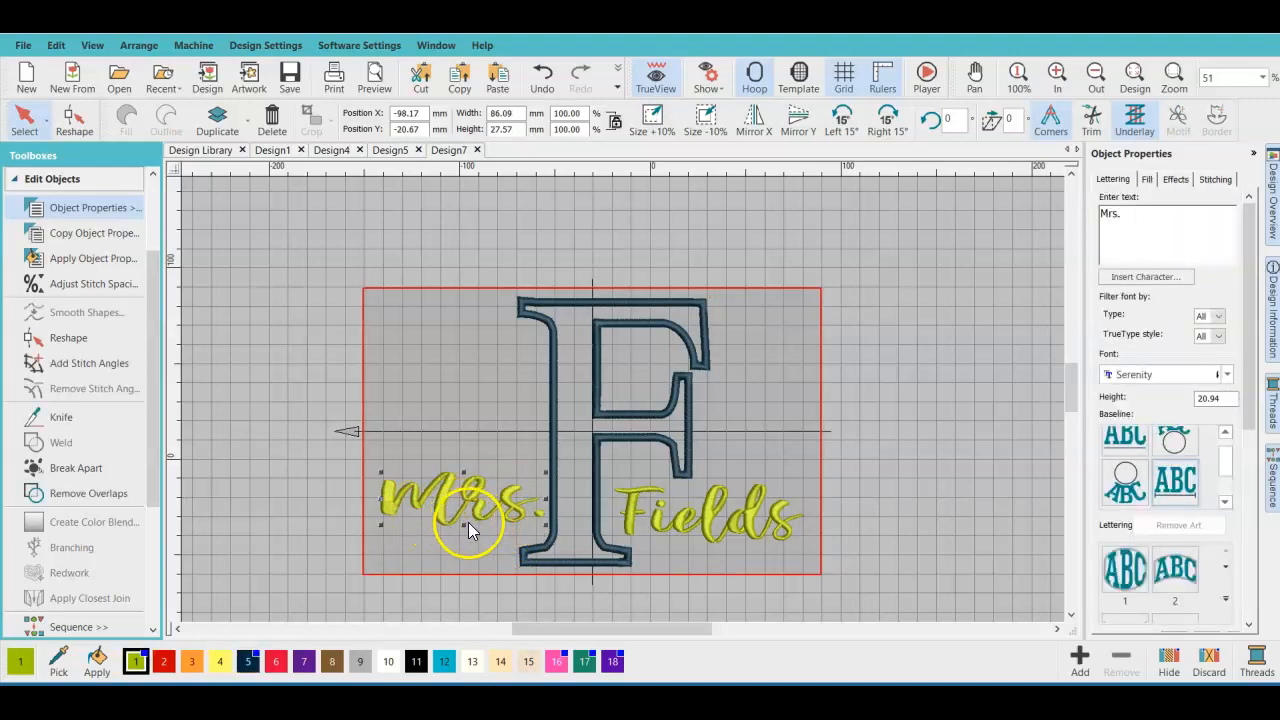
{"action": "left_click_drag", "start_coordinate": [463, 523], "coordinate": [458, 548]}
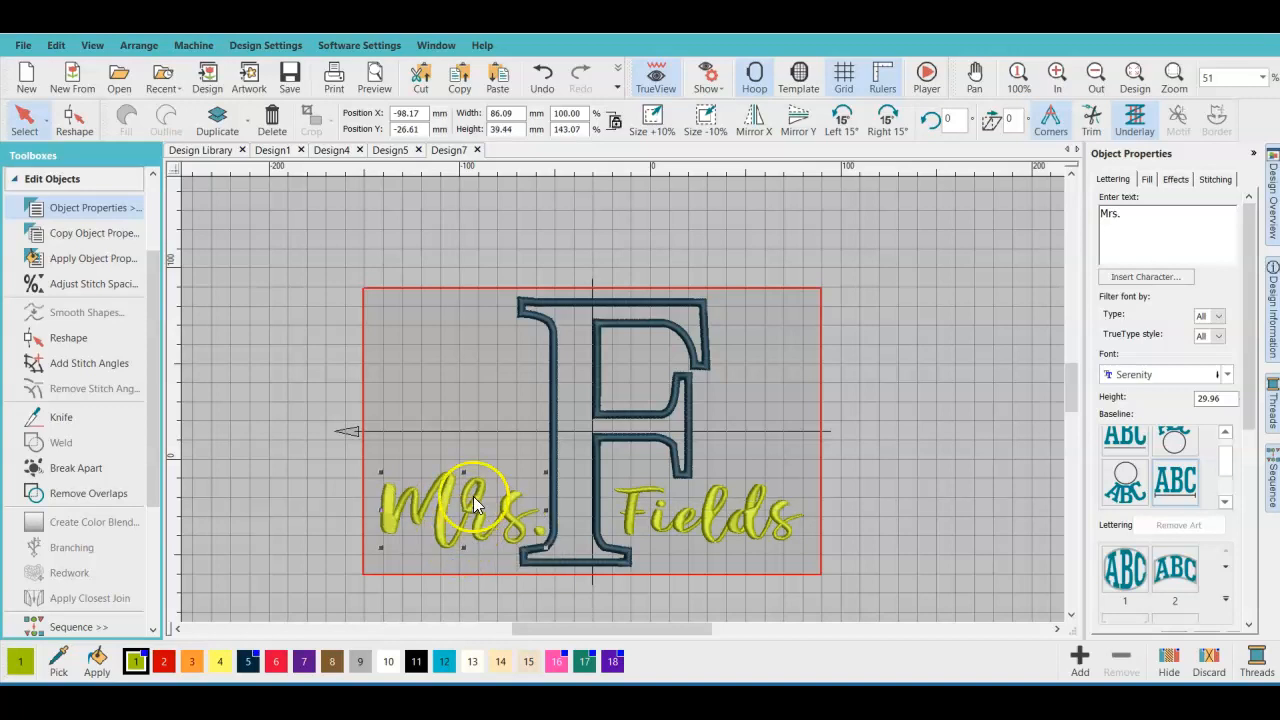
- Stretch "Mrs." to about 44 mm high and nudge it slightly down
{"action": "left_click_drag", "start_coordinate": [463, 471], "coordinate": [464, 463]}
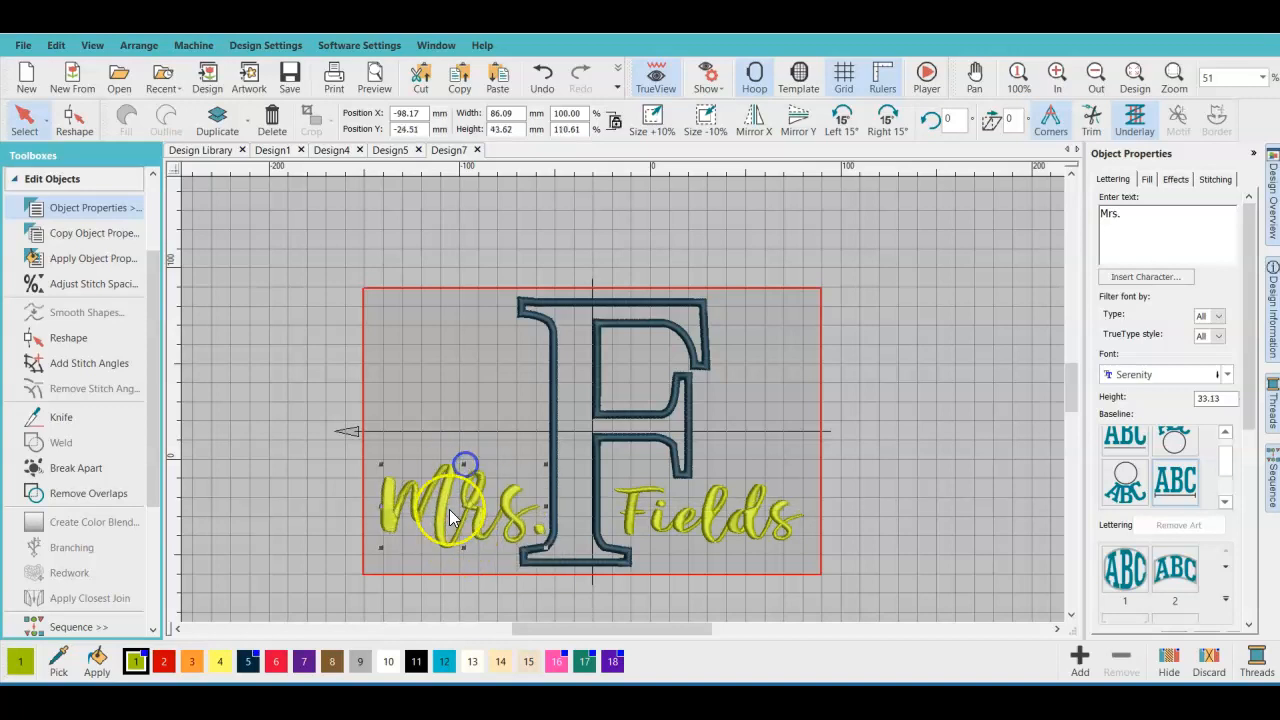
{"action": "mouse_move", "coordinate": [437, 523]}
{"action": "left_mouse_down"}
{"action": "mouse_move", "coordinate": [438, 506]}
{"action": "mouse_move", "coordinate": [436, 527]}
{"action": "left_mouse_up"}
- Narrow the surname to about 97 mm, shift it away from the F's stem, and stretch its height to about 44 mm
{"action": "left_click", "coordinate": [693, 522]}
{"action": "mouse_move", "coordinate": [712, 538]}
{"action": "left_mouse_down"}
{"action": "mouse_move", "coordinate": [704, 557]}
{"action": "mouse_move", "coordinate": [709, 533]}
{"action": "mouse_move", "coordinate": [720, 544]}
{"action": "mouse_move", "coordinate": [736, 534]}
{"action": "mouse_move", "coordinate": [715, 538]}
{"action": "left_mouse_up"}
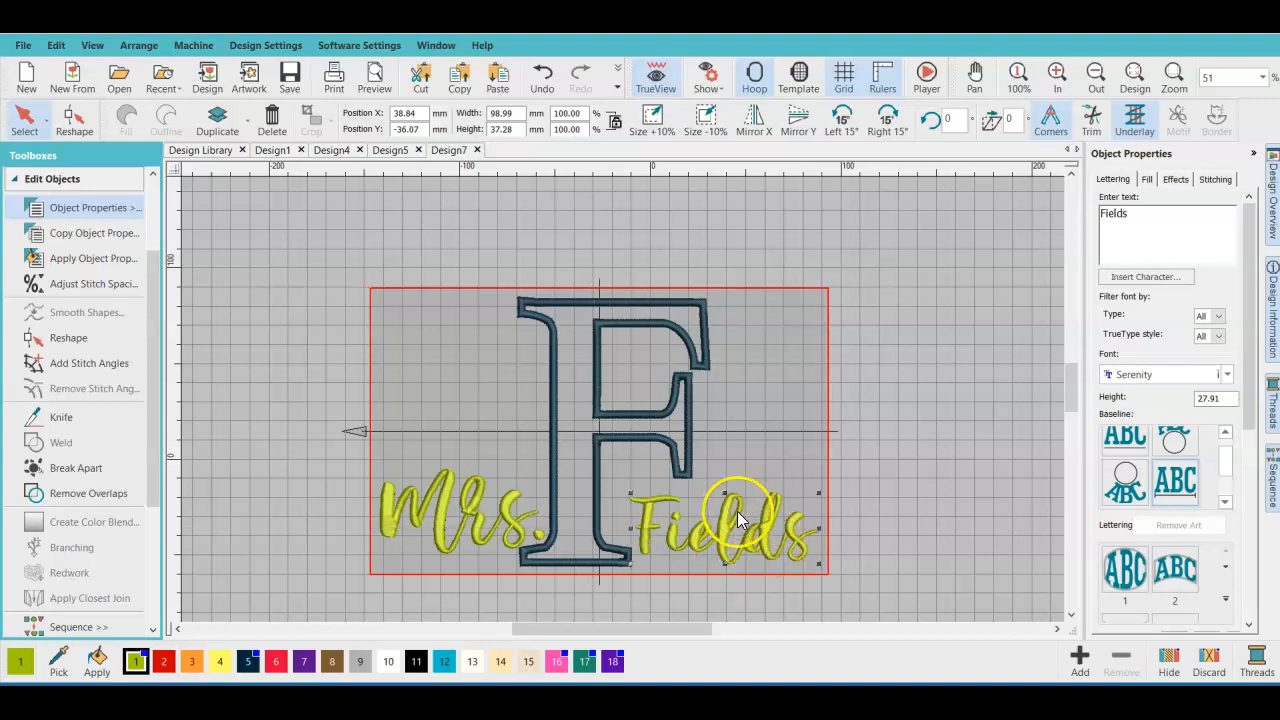
{"action": "left_click_drag", "start_coordinate": [818, 527], "coordinate": [813, 528]}
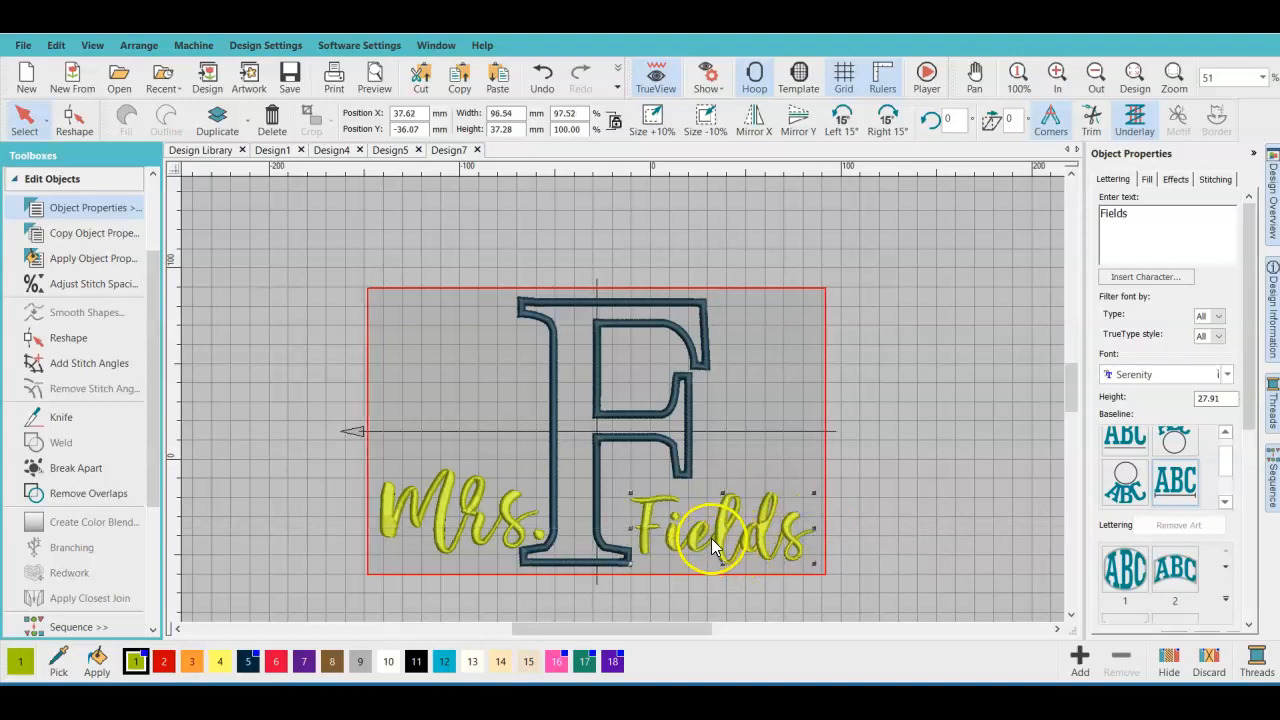
{"action": "mouse_move", "coordinate": [718, 543]}
{"action": "left_mouse_down"}
{"action": "mouse_move", "coordinate": [728, 532]}
{"action": "mouse_move", "coordinate": [720, 542]}
{"action": "left_mouse_up"}
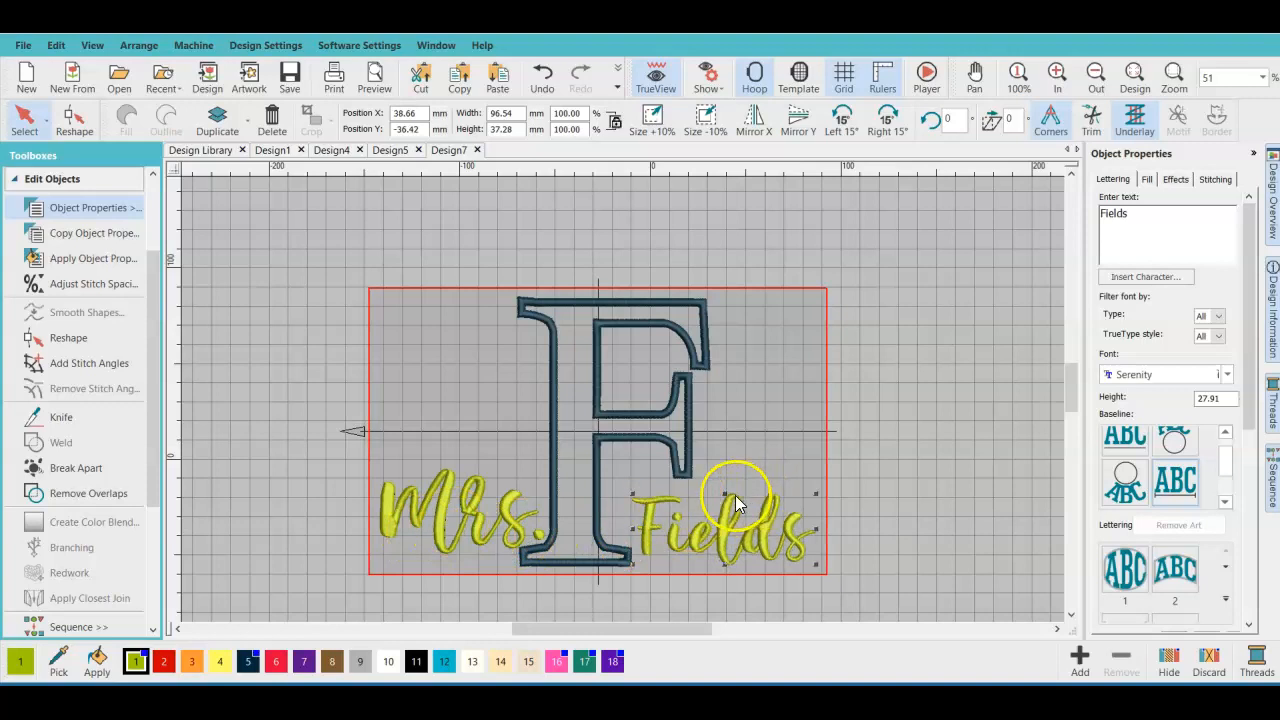
{"action": "left_click_drag", "start_coordinate": [723, 494], "coordinate": [726, 485]}
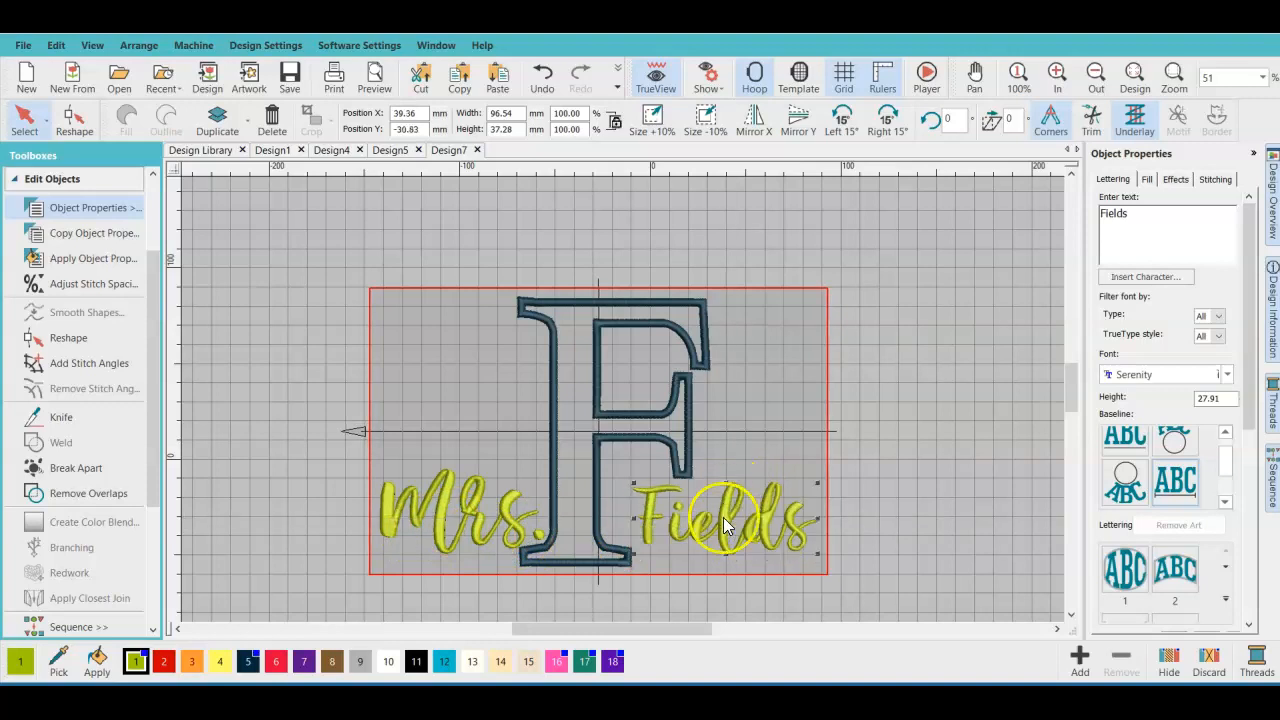
{"action": "left_click_drag", "start_coordinate": [727, 553], "coordinate": [726, 567]}
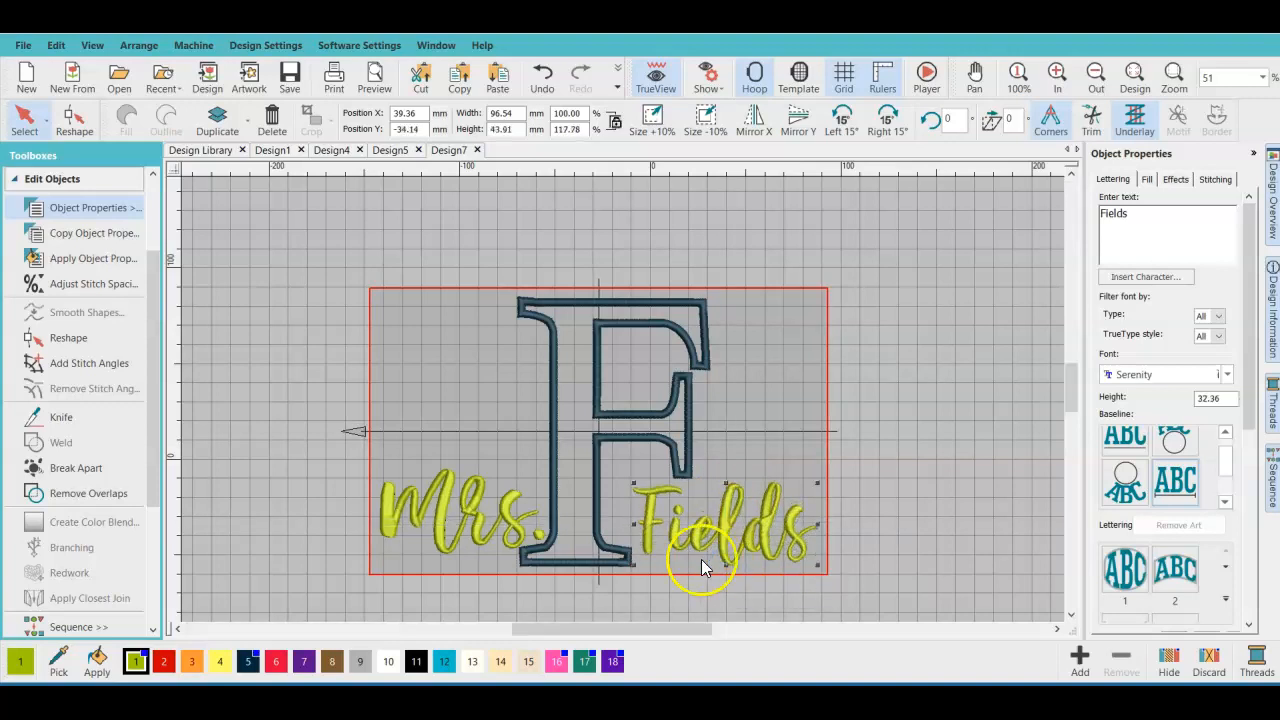
{"action": "left_click", "coordinate": [455, 437]}
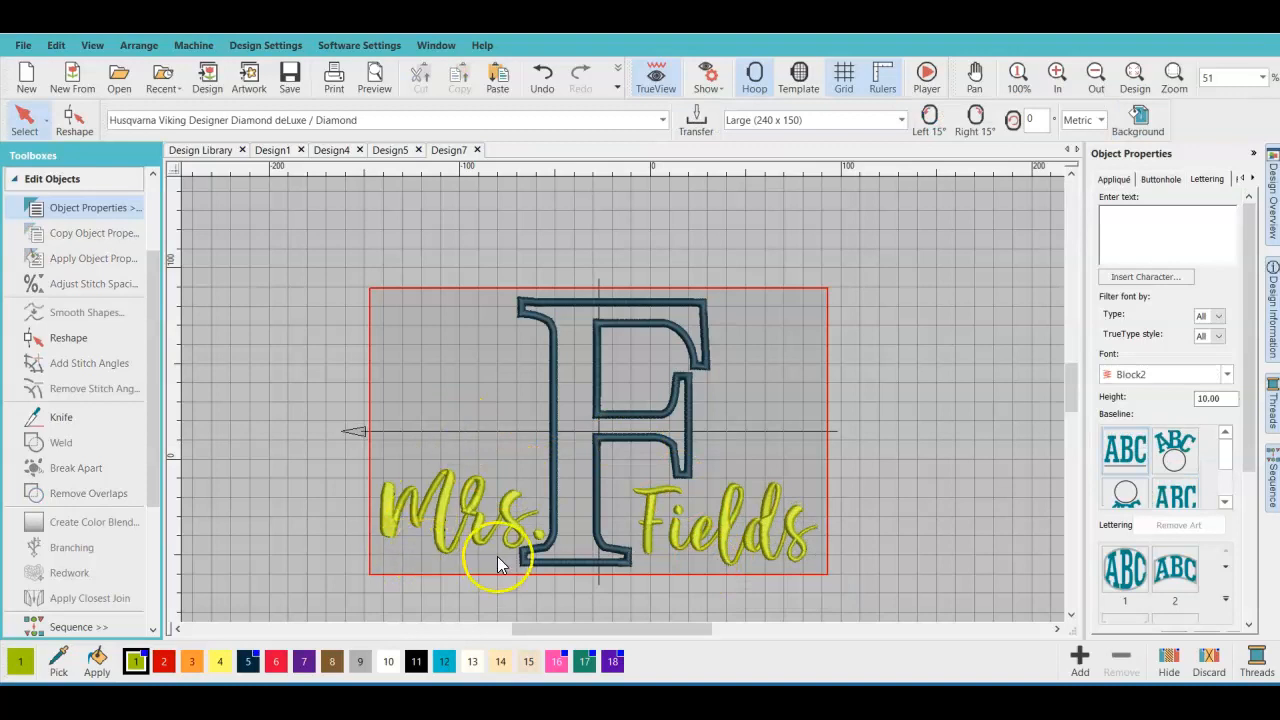
- Move "Mrs." slightly away from the F's foot and fine-tune the surname's position on the other side
{"action": "left_click_drag", "start_coordinate": [503, 520], "coordinate": [498, 526]}
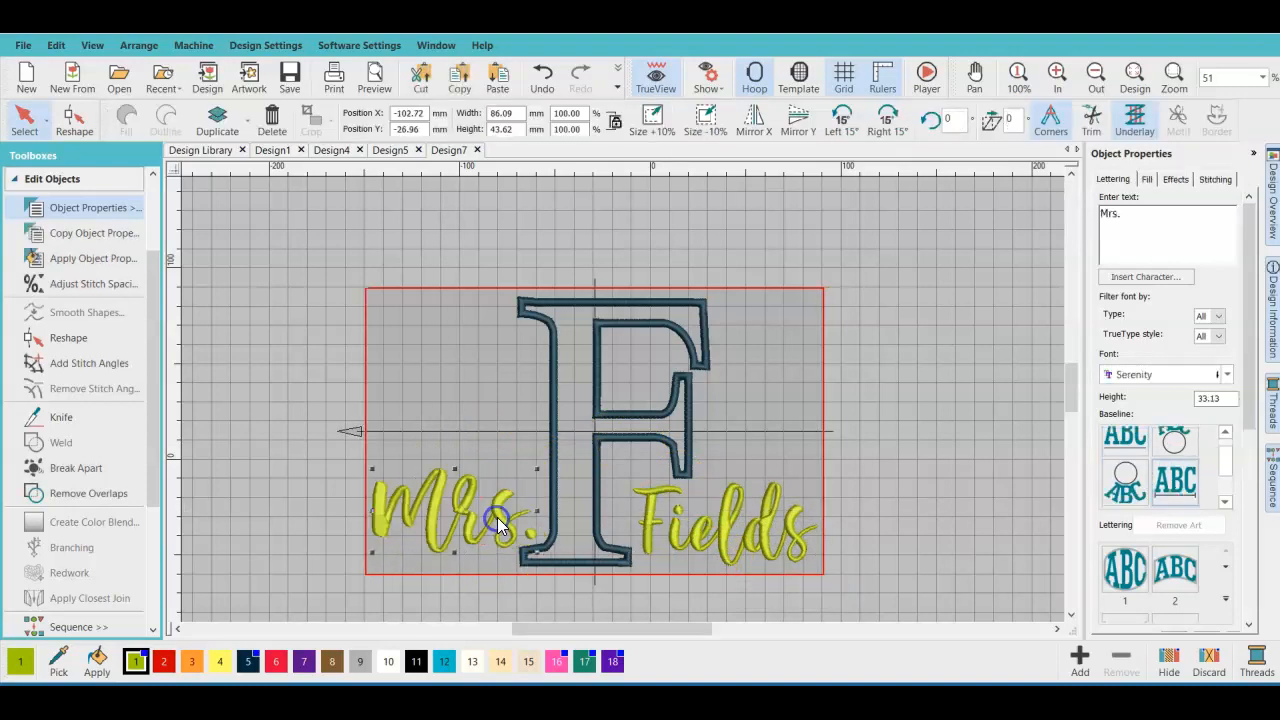
{"action": "left_click", "coordinate": [505, 621]}
{"action": "left_click", "coordinate": [675, 534]}
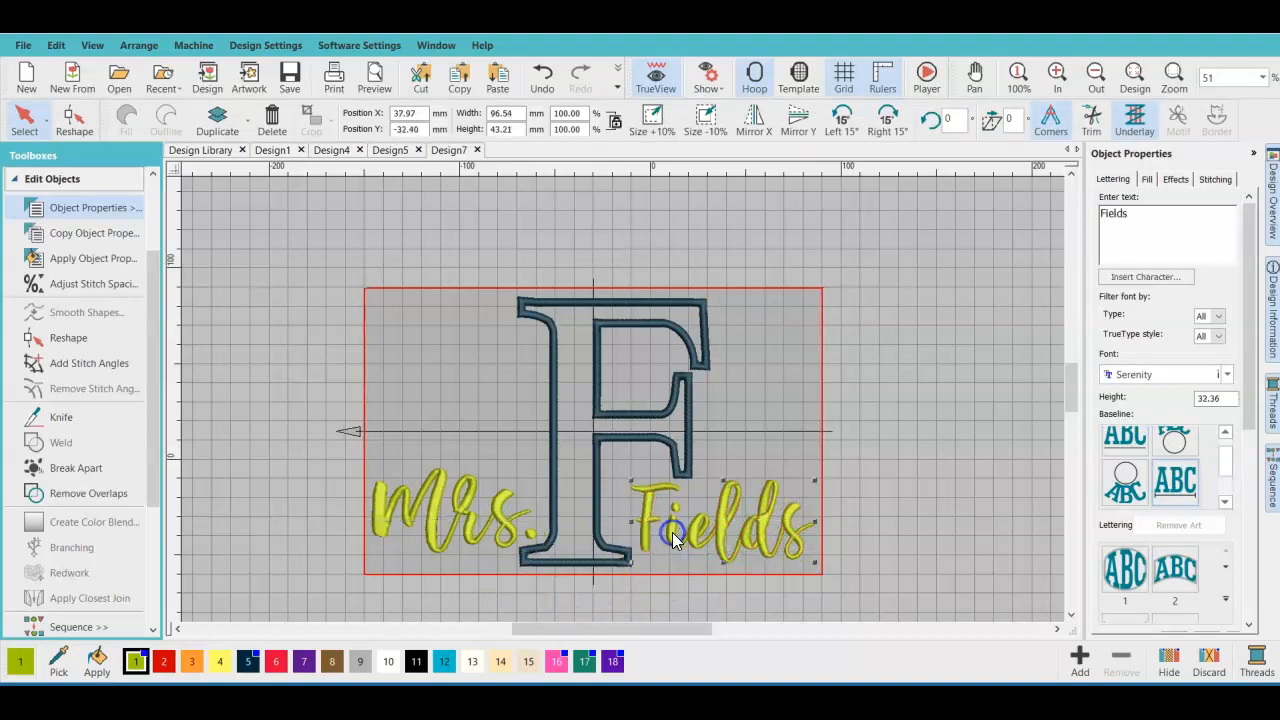
{"action": "left_click_drag", "start_coordinate": [672, 532], "coordinate": [674, 538]}
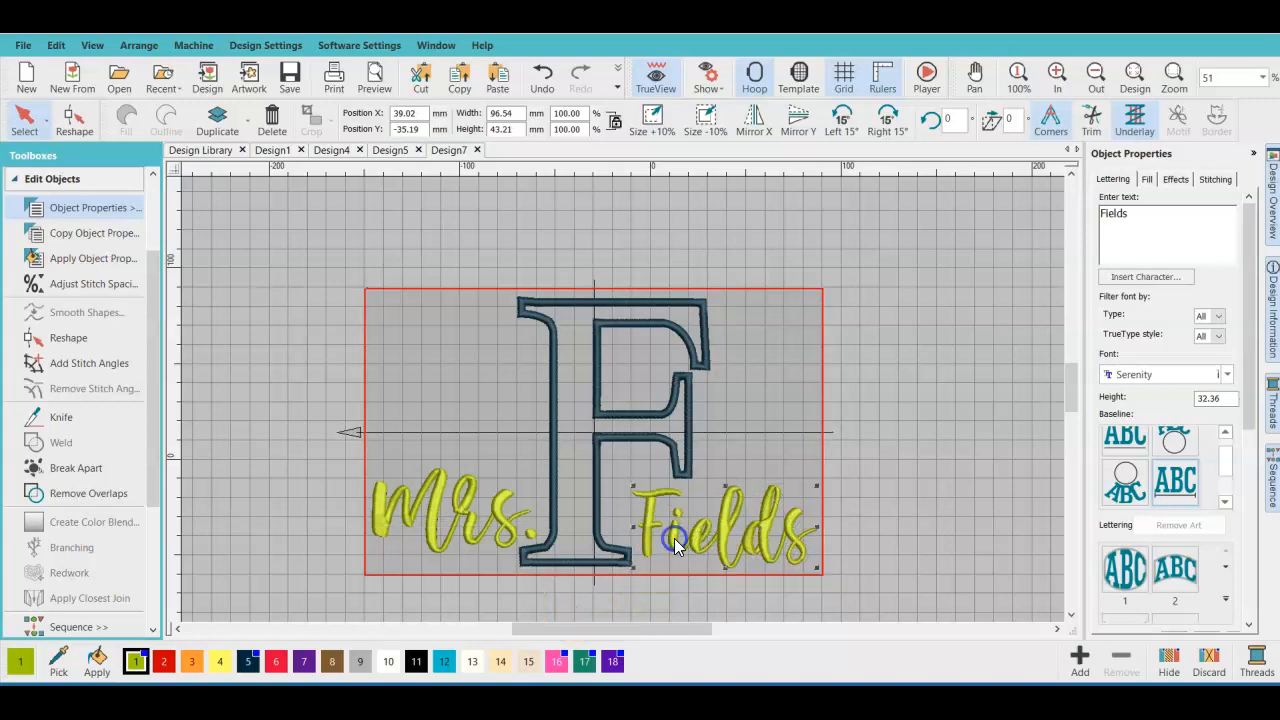
{"action": "left_click", "coordinate": [716, 485]}
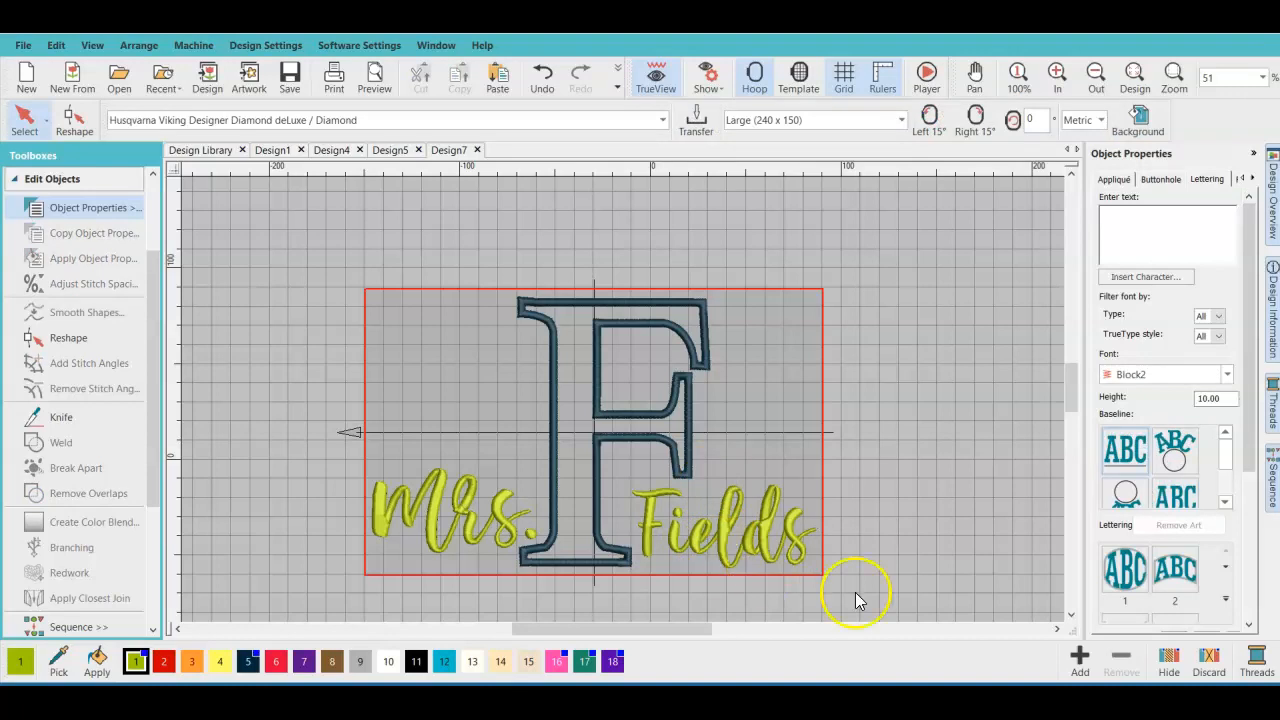
{"action": "left_click", "coordinate": [714, 540]}
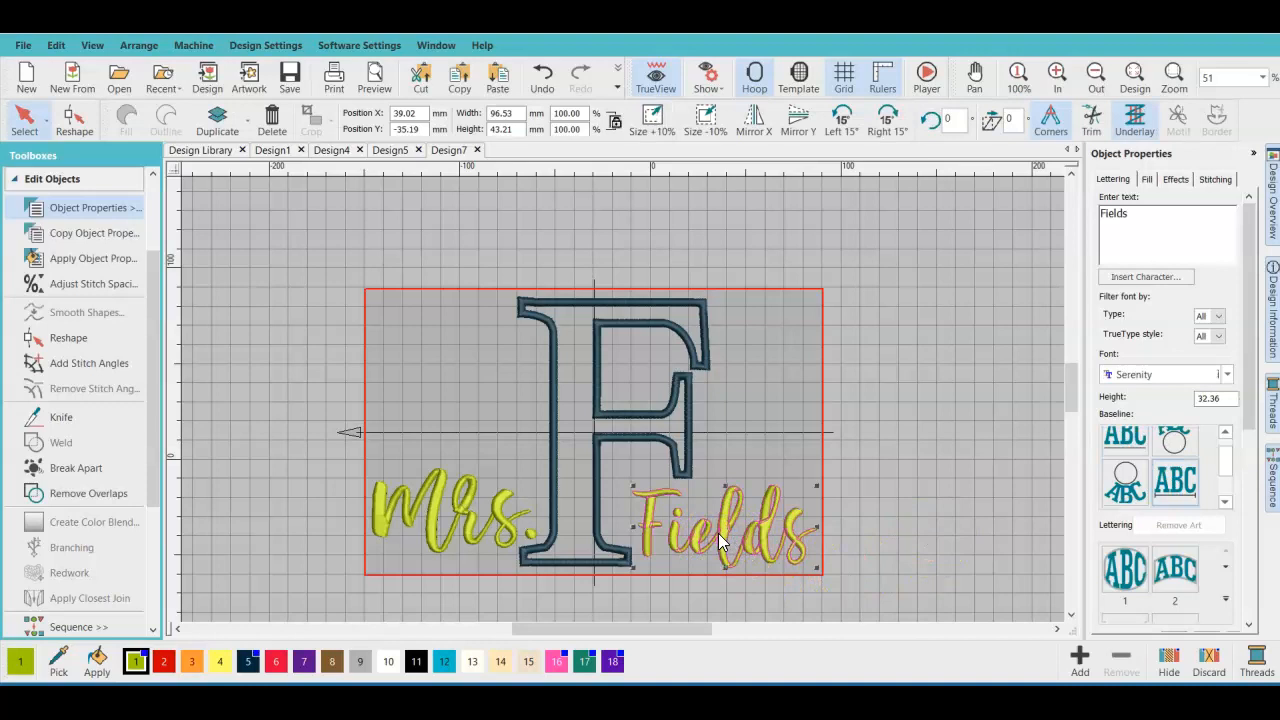
{"action": "left_click", "coordinate": [458, 520]}
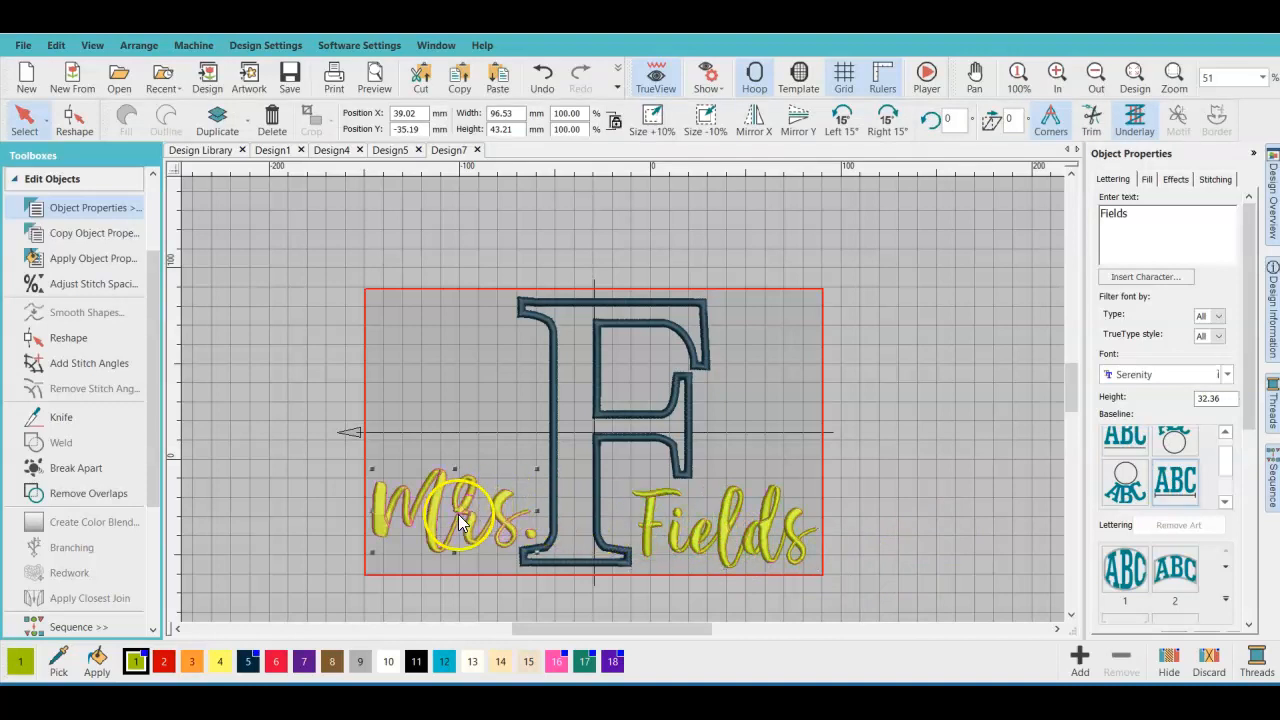
{"action": "left_click", "coordinate": [690, 540]}
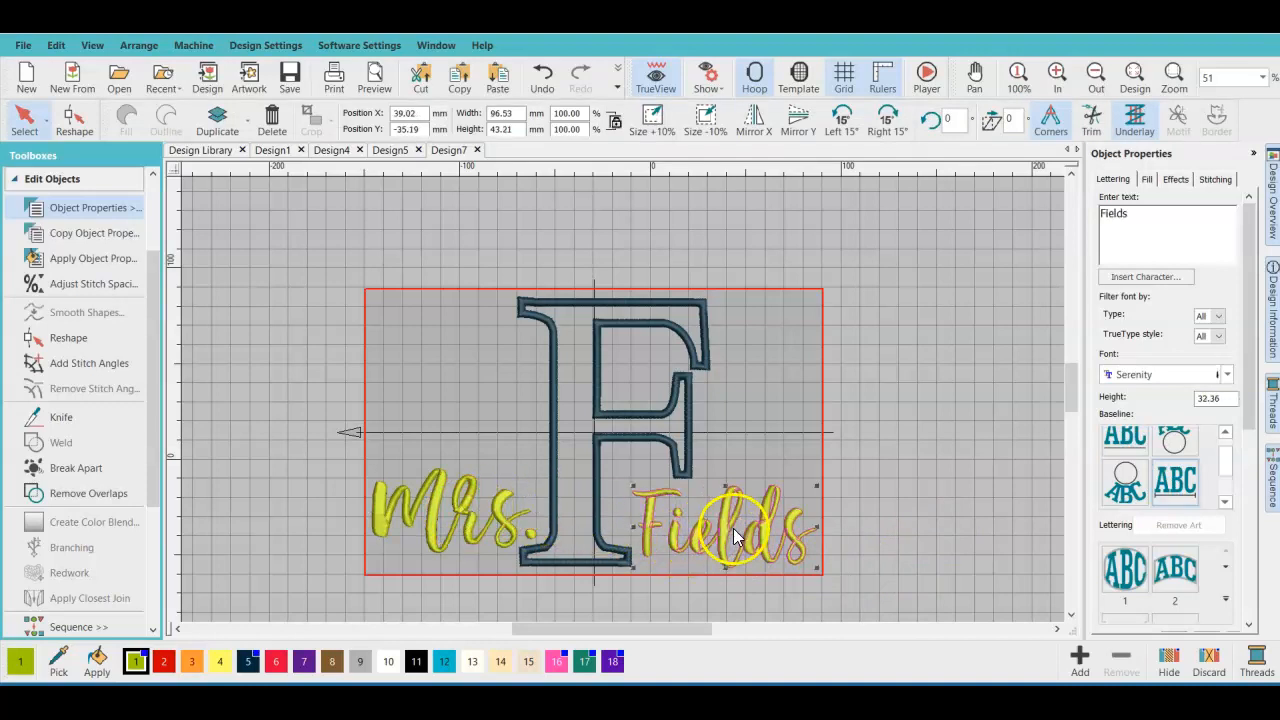
{"action": "left_click", "coordinate": [803, 393]}
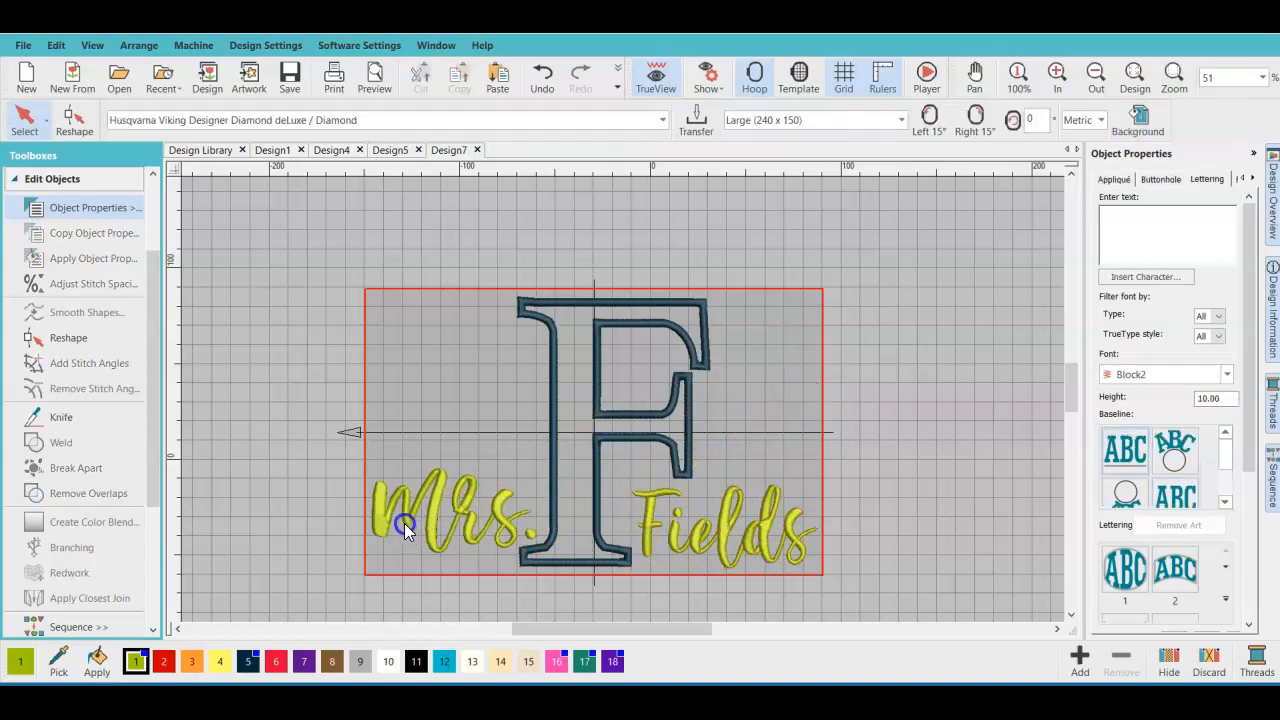
- Recolour "Mrs." and the surname black with palette colour 11
{"action": "left_click", "coordinate": [498, 516]}
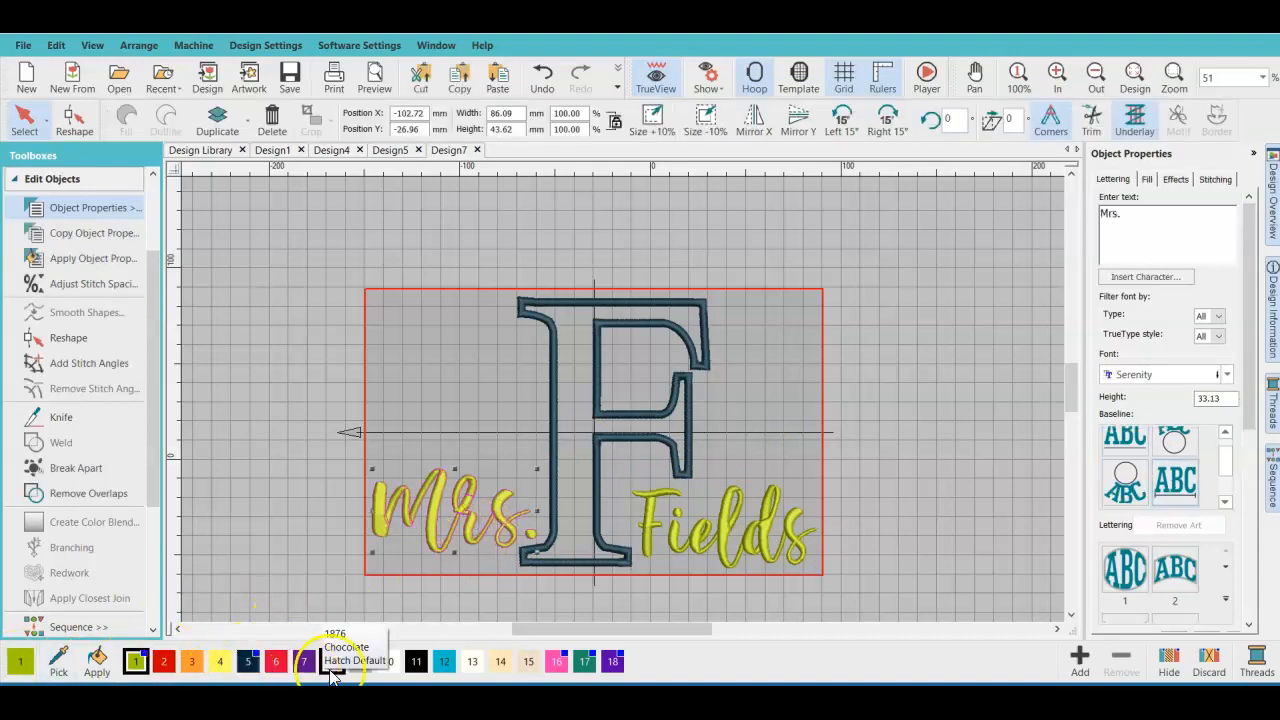
{"action": "left_click", "coordinate": [416, 661]}
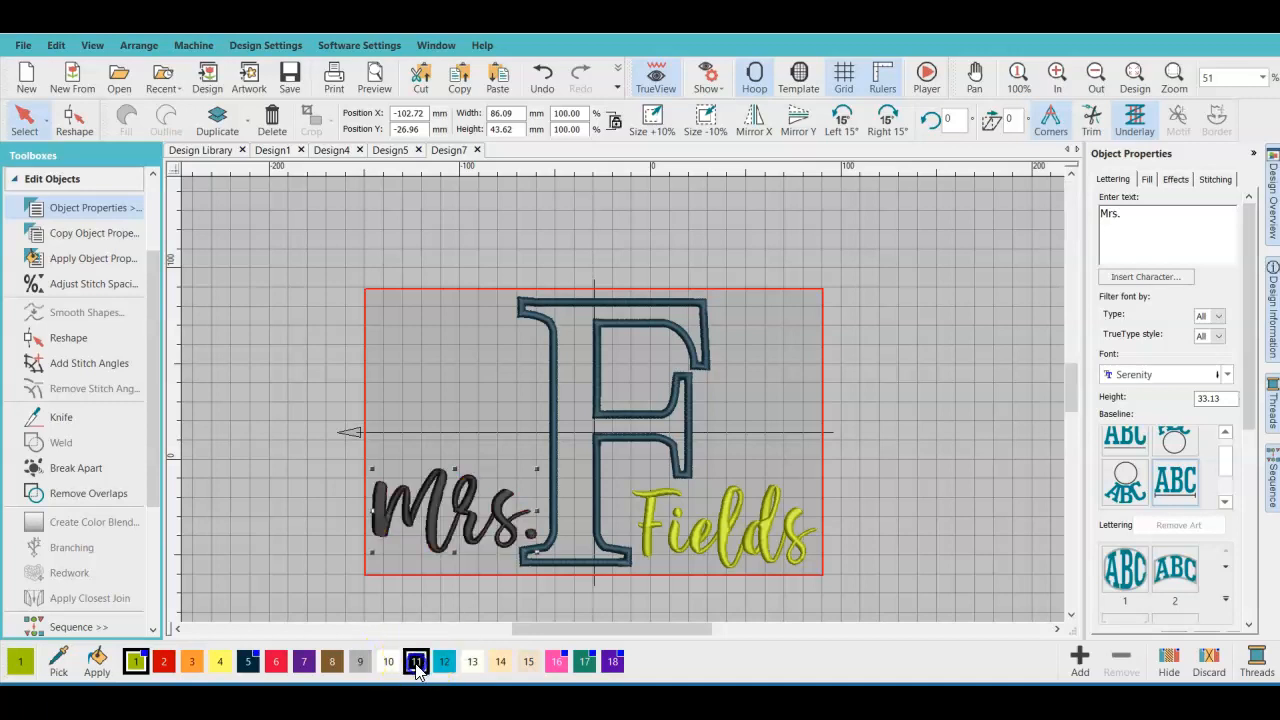
{"action": "left_click", "coordinate": [726, 543]}
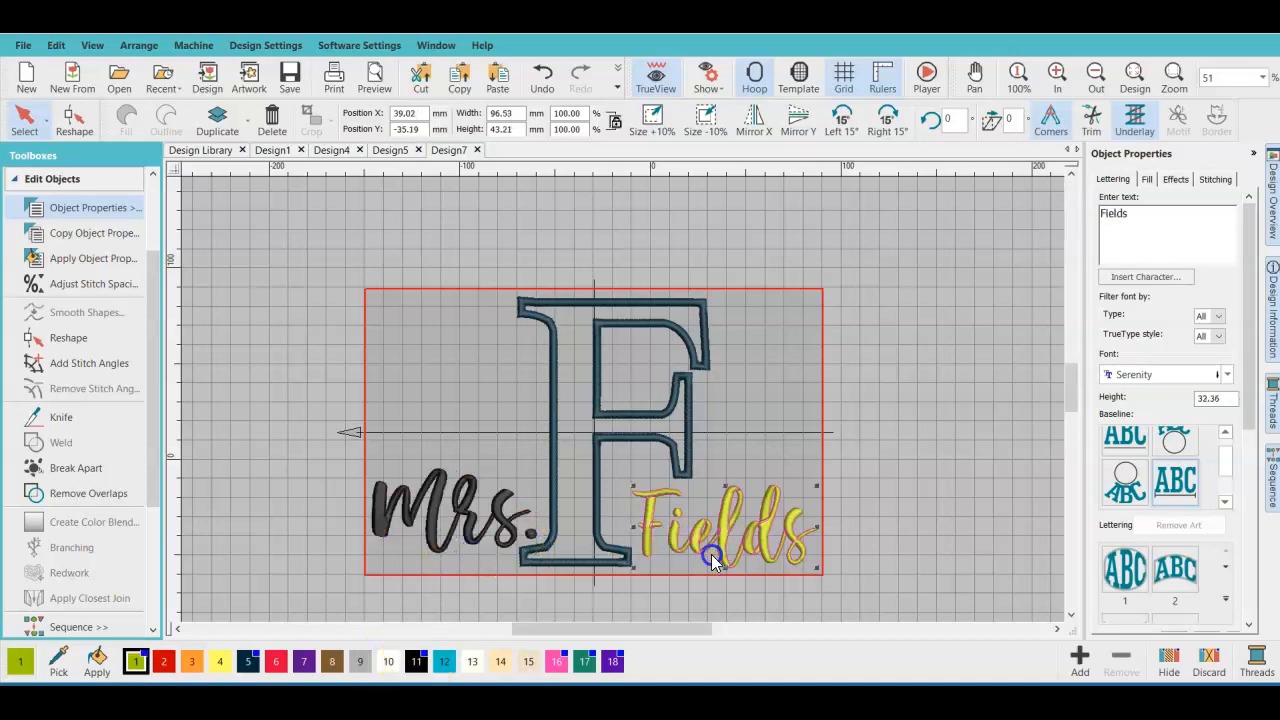
{"action": "left_click", "coordinate": [416, 661]}
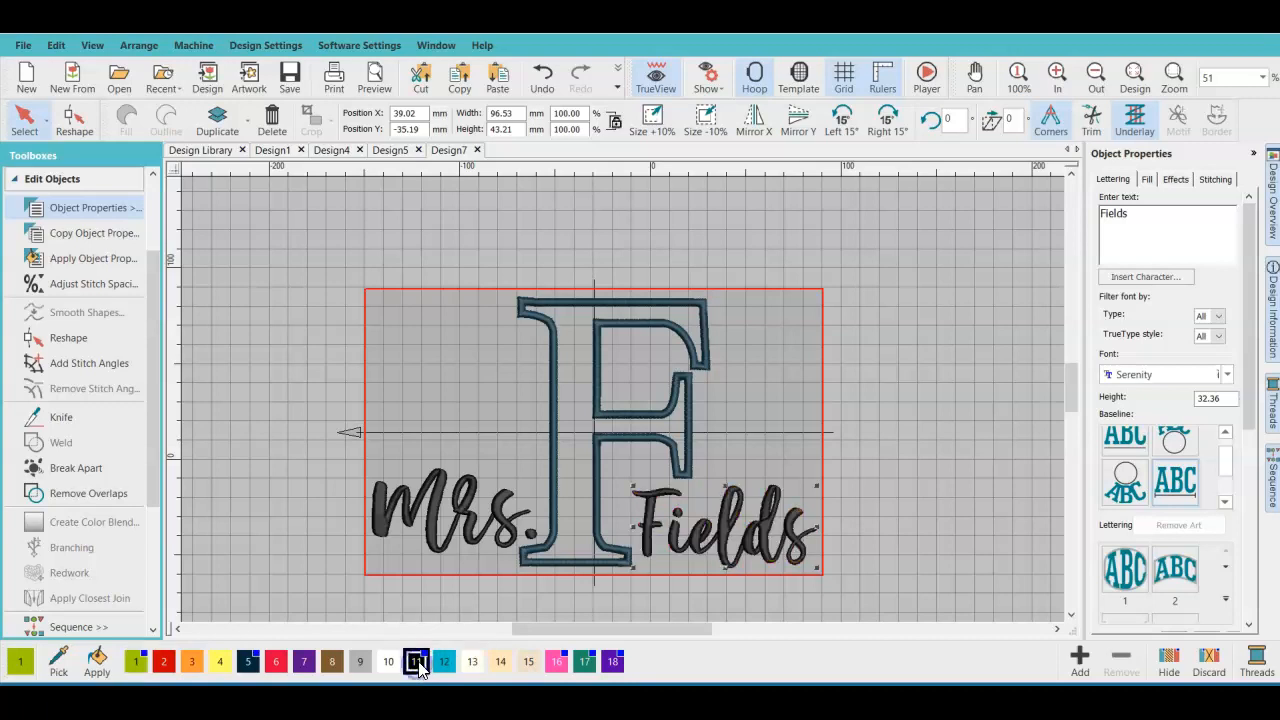
- Select the appliqué F and add 14 more colours to the design palette, extending it to colour 32
{"action": "left_click", "coordinate": [713, 433]}
{"action": "left_click", "coordinate": [220, 661]}
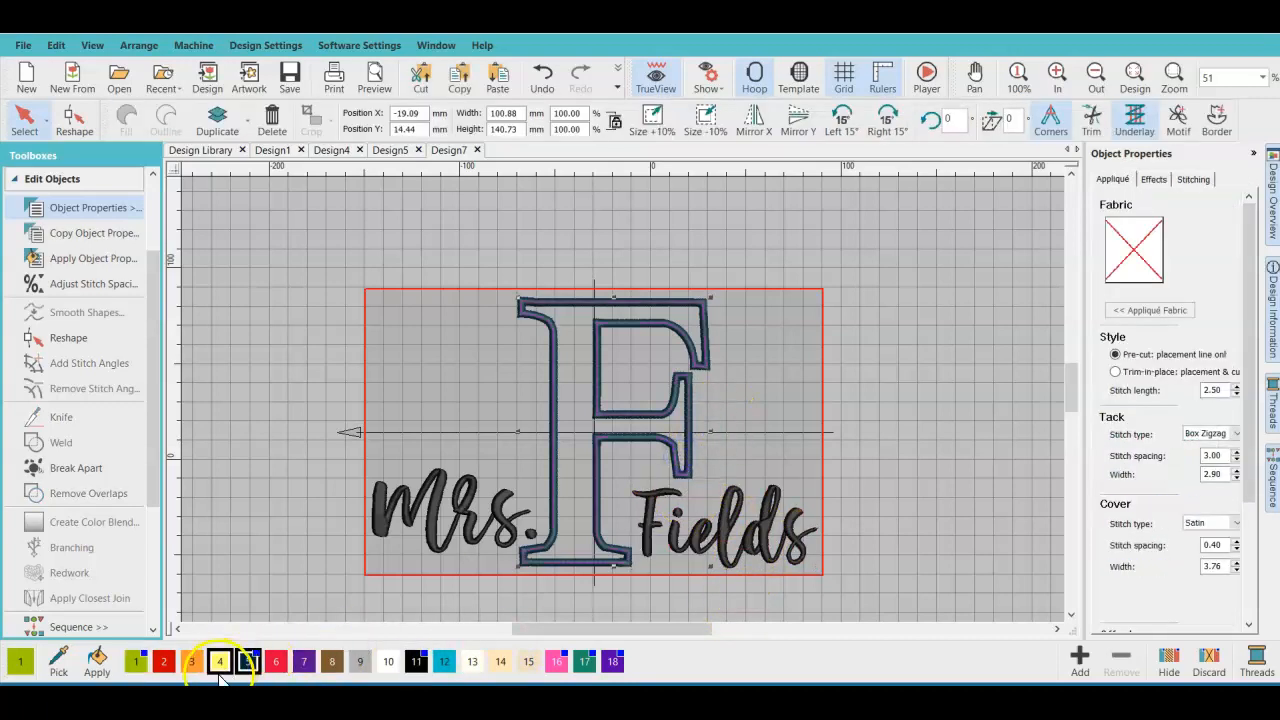
{"action": "left_click", "coordinate": [612, 661]}
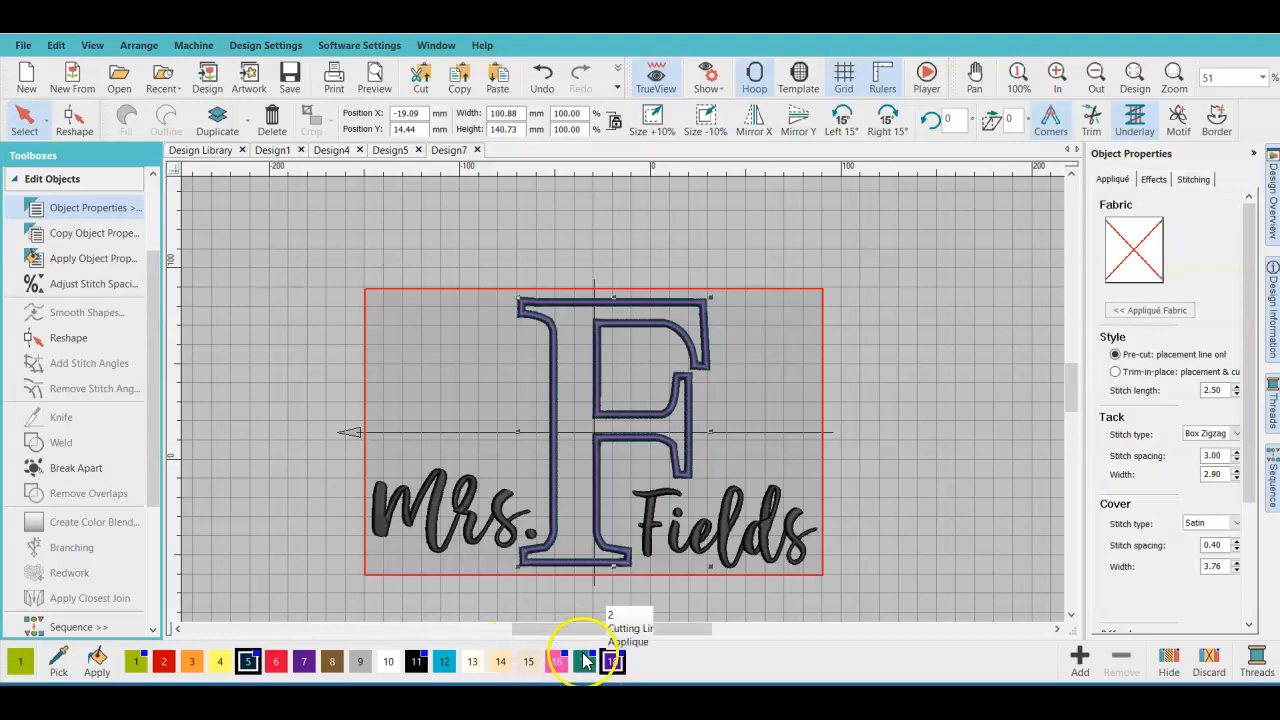
{"action": "left_click", "coordinate": [164, 661]}
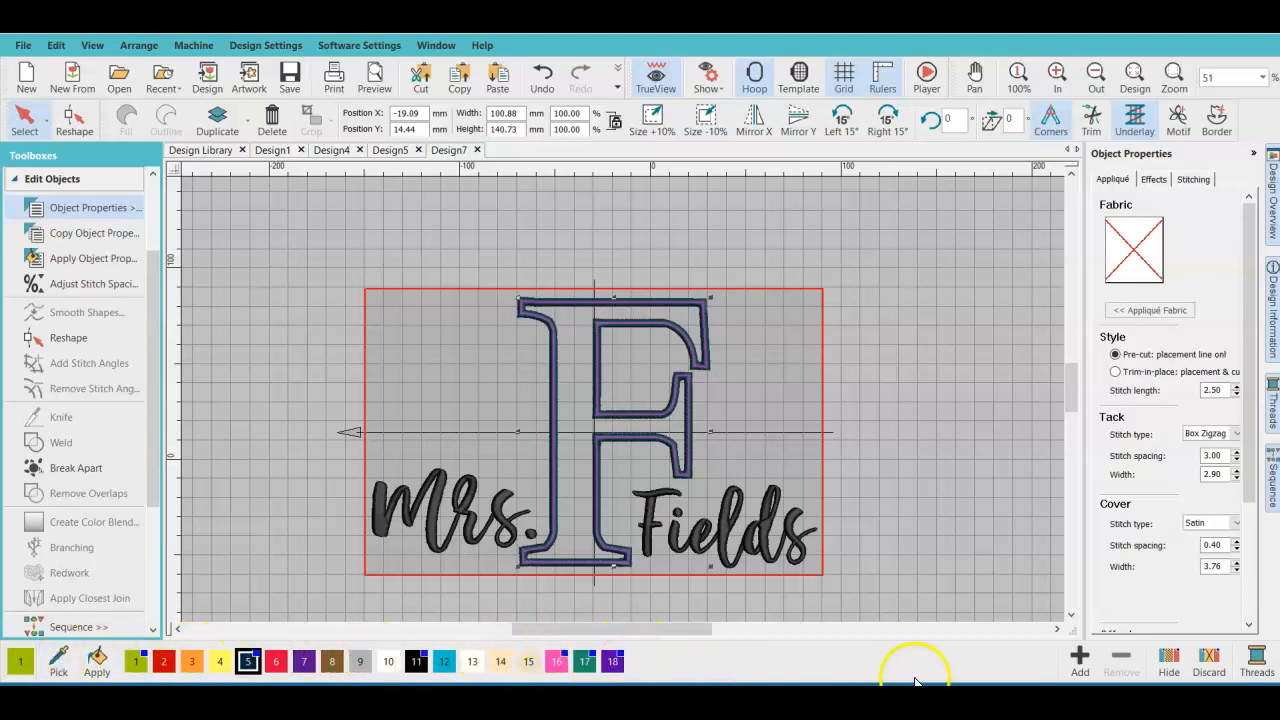
{"action": "left_click", "coordinate": [1080, 657]}
{"action": "left_click", "coordinate": [1080, 657]}
{"action": "left_click", "coordinate": [1080, 657]}
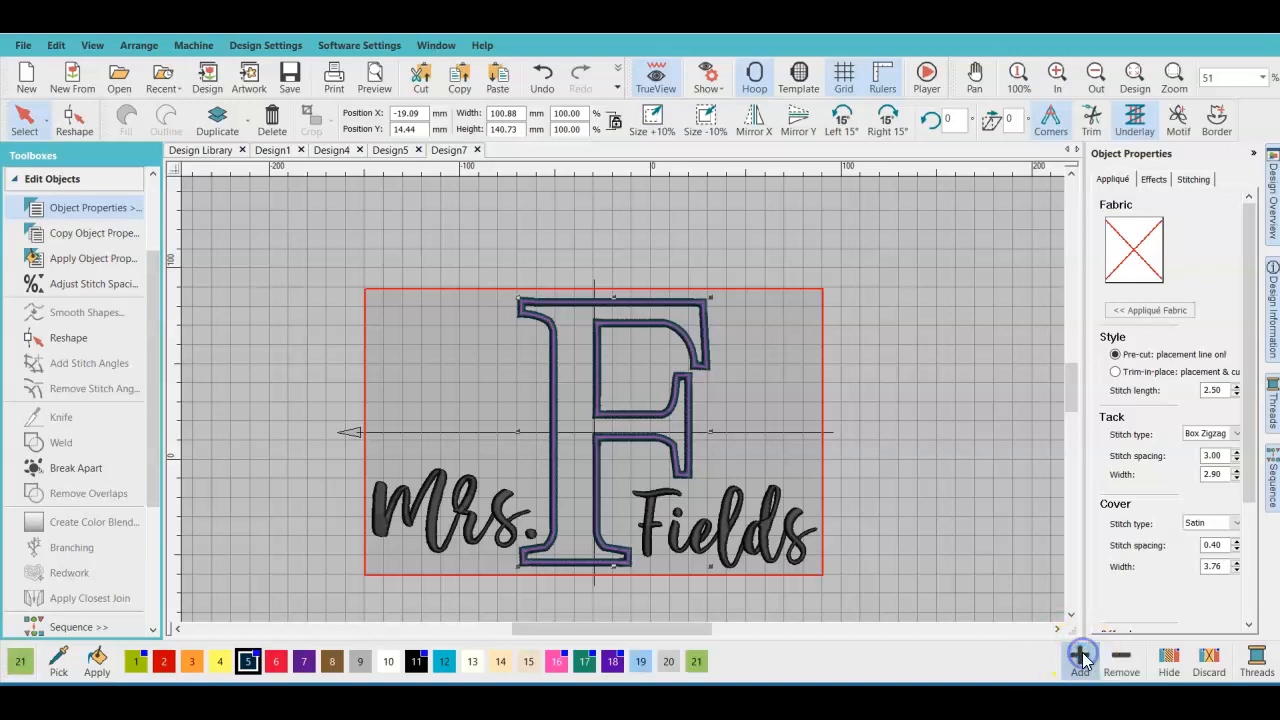
{"action": "left_click", "coordinate": [1080, 657]}
{"action": "left_click", "coordinate": [1080, 657]}
{"action": "left_click", "coordinate": [1080, 657]}
{"action": "left_click", "coordinate": [1080, 657]}
{"action": "left_click", "coordinate": [1080, 657]}
{"action": "left_click", "coordinate": [1080, 657]}
{"action": "left_click", "coordinate": [1080, 657]}
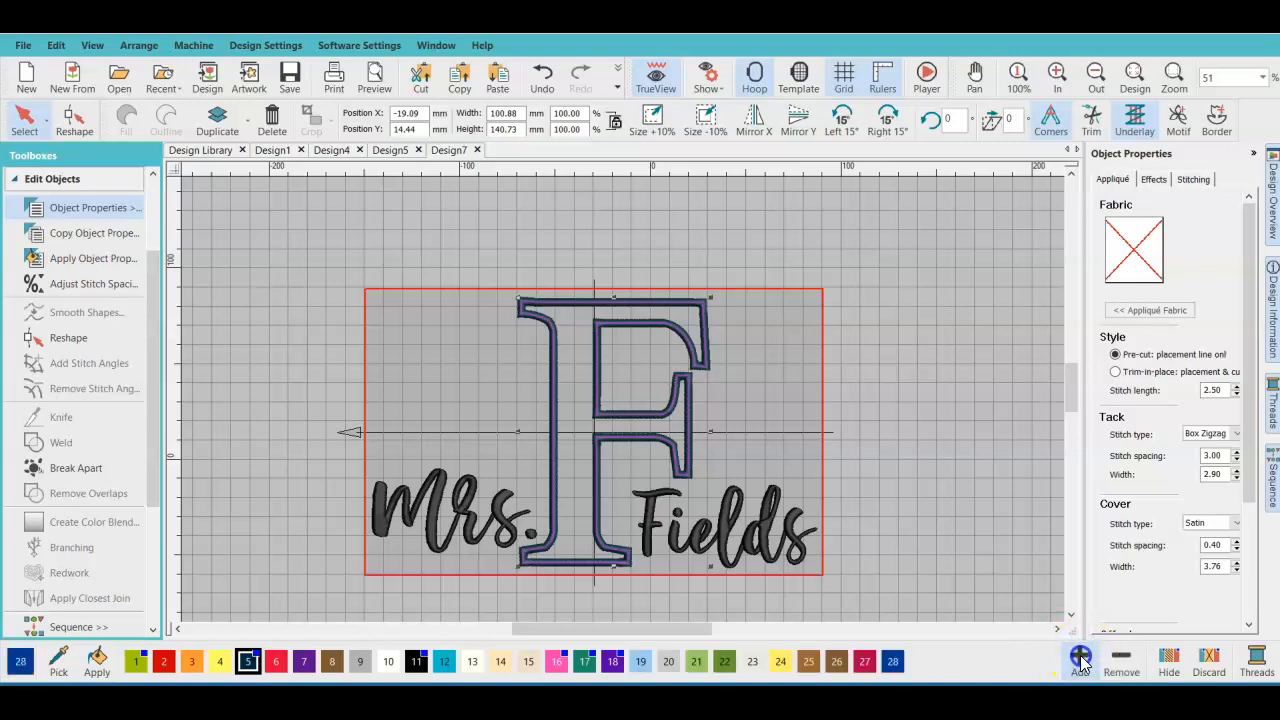
{"action": "left_click", "coordinate": [1080, 657]}
{"action": "left_click", "coordinate": [1080, 657]}
{"action": "left_click", "coordinate": [1080, 657]}
{"action": "left_click", "coordinate": [1080, 657]}
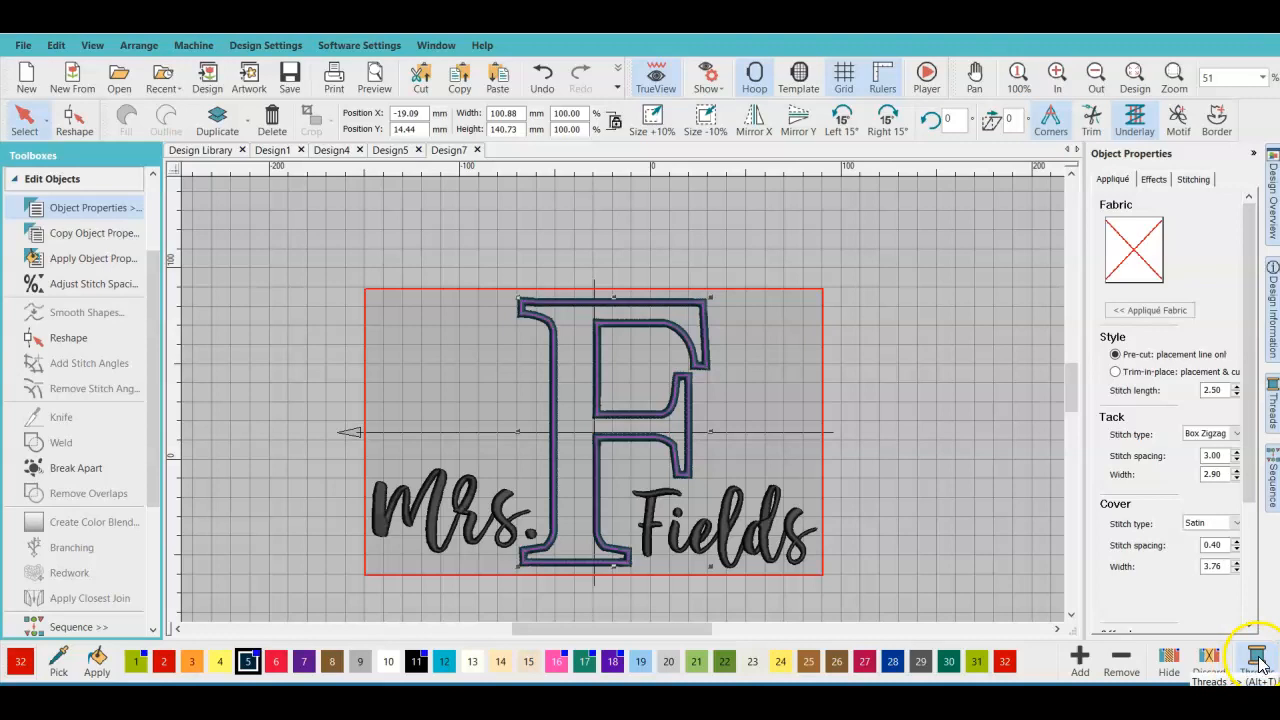
- Search the thread chart for "Gold" and recolour the F's outline with the light orange-gold thread
{"action": "left_click", "coordinate": [1257, 662]}
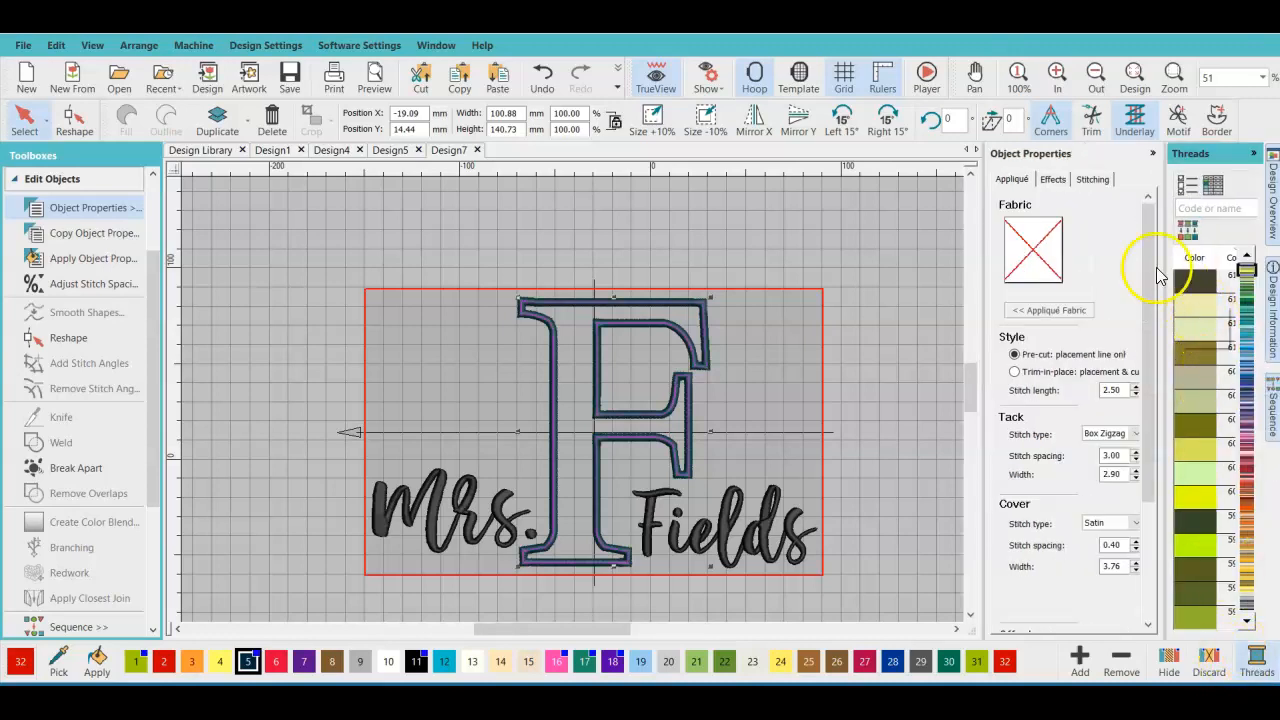
{"action": "left_click", "coordinate": [1218, 207]}
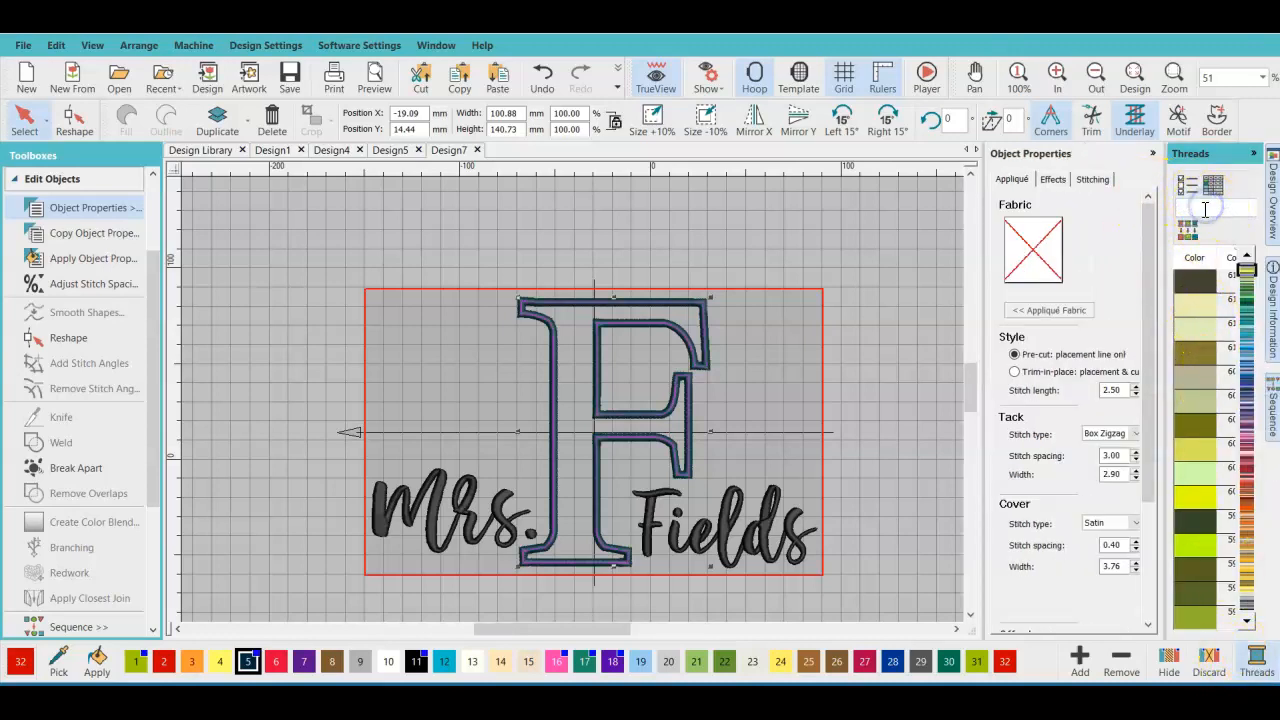
{"action": "type", "text": "Gold"}
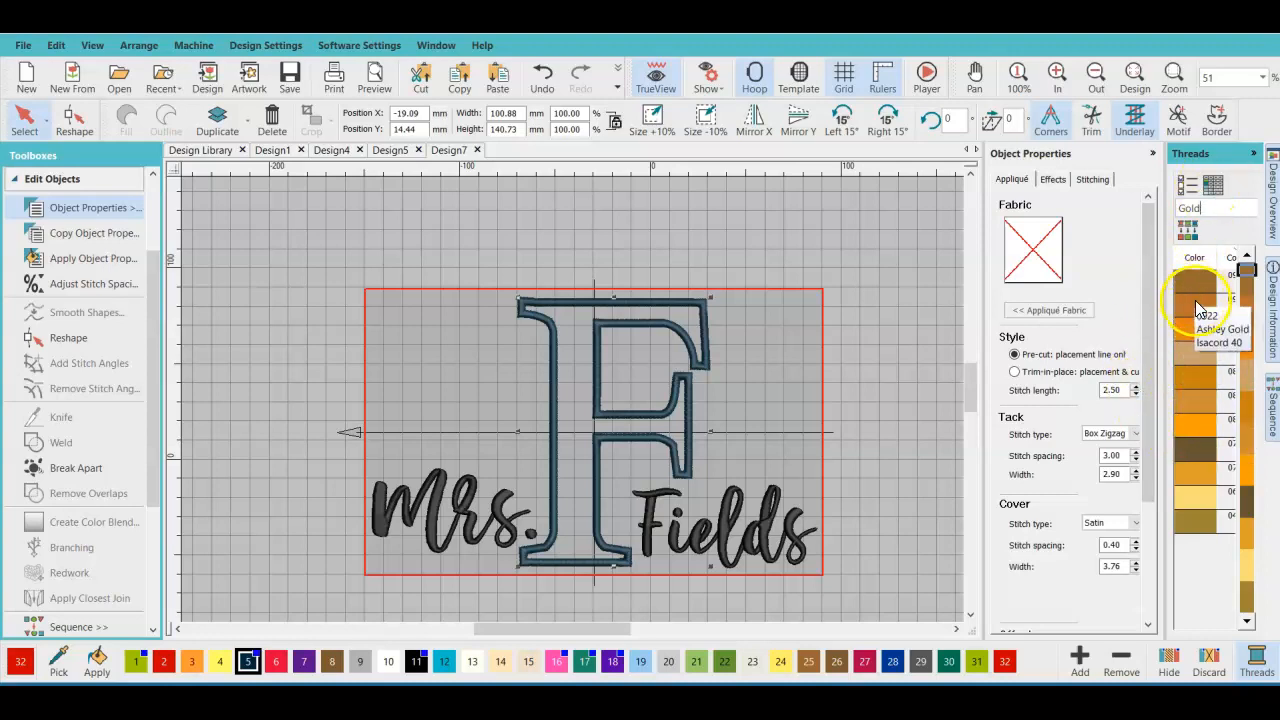
{"action": "left_click", "coordinate": [1193, 478]}
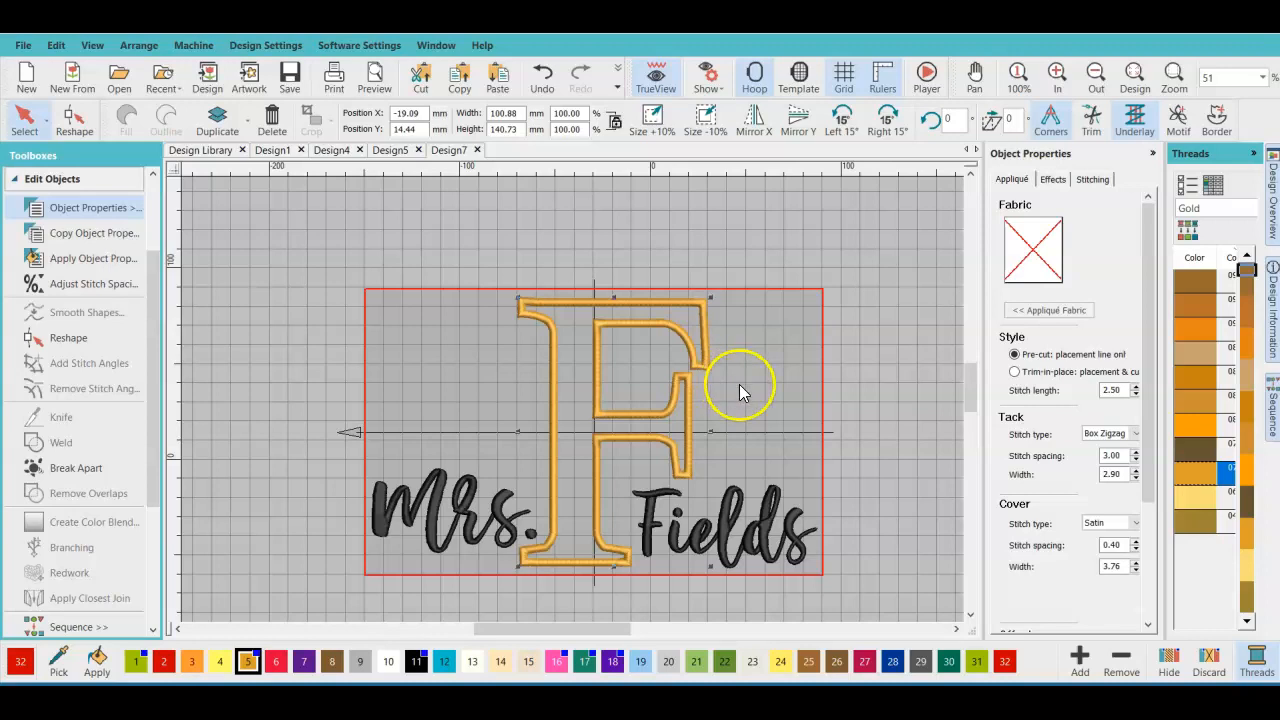
- Deselect the F and collapse the object properties
{"action": "left_click", "coordinate": [331, 285]}
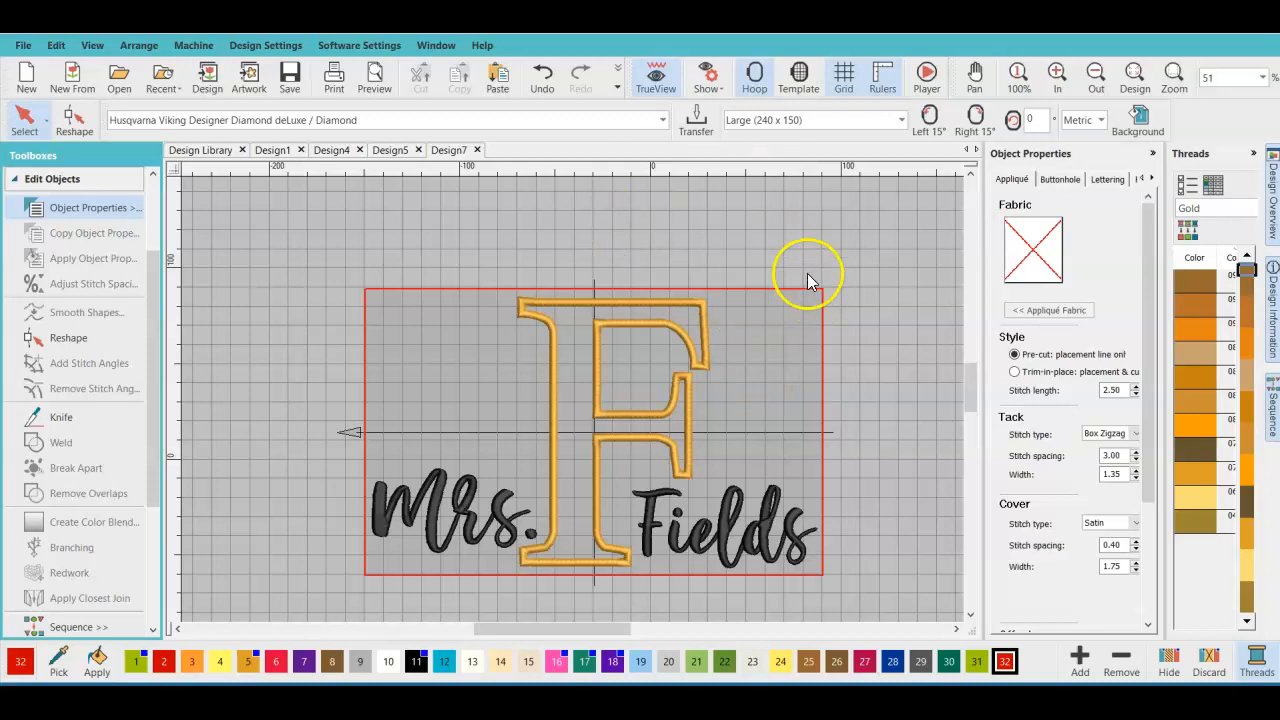
{"action": "left_click", "coordinate": [1153, 154]}
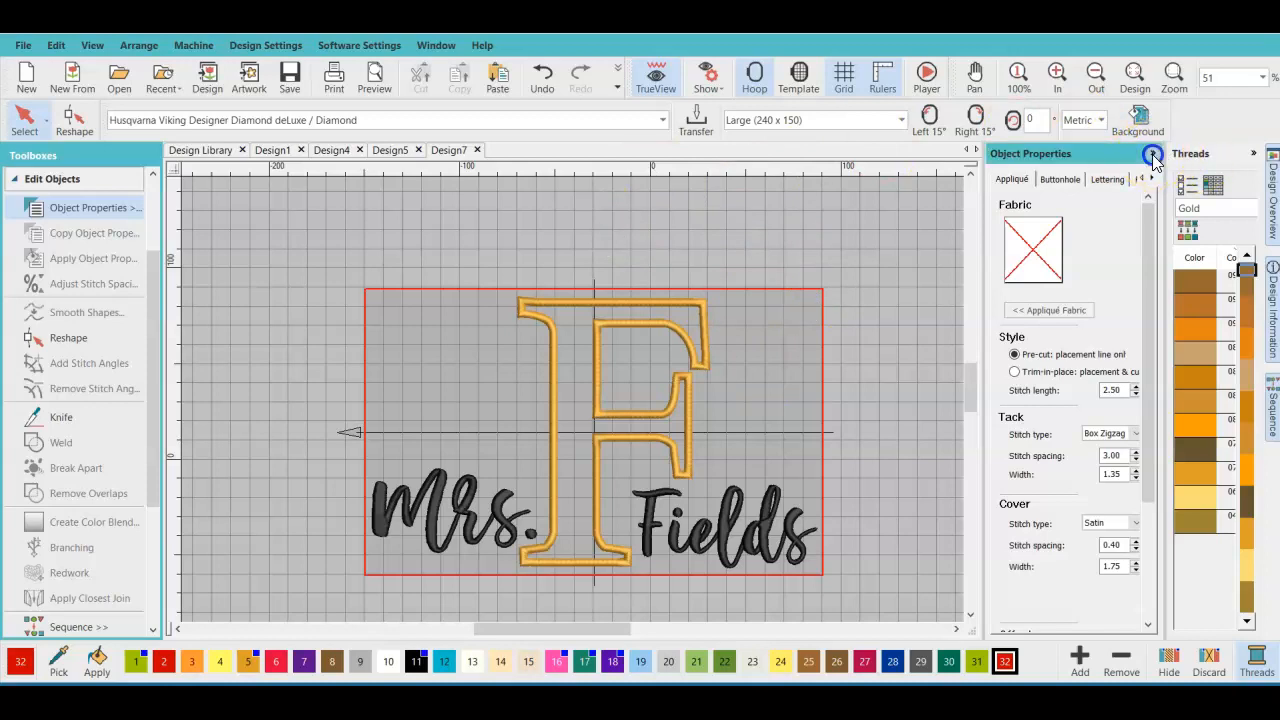